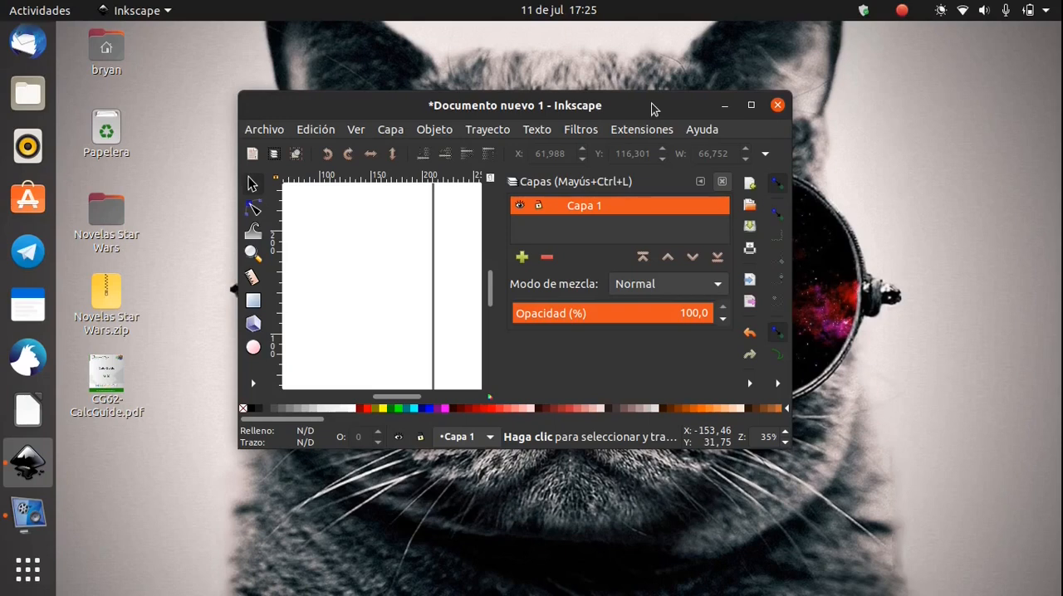
# Maximize the document window and centre the blank page in the view
pyautogui.moveTo(654, 98); pyautogui.dragTo(685, 84)
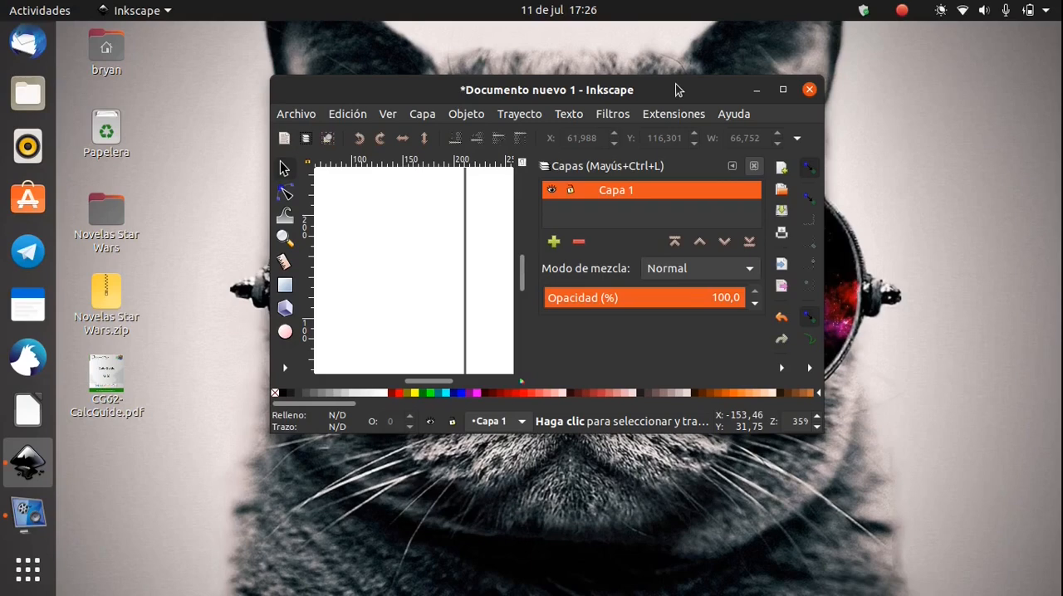
pyautogui.doubleClick(677, 90)
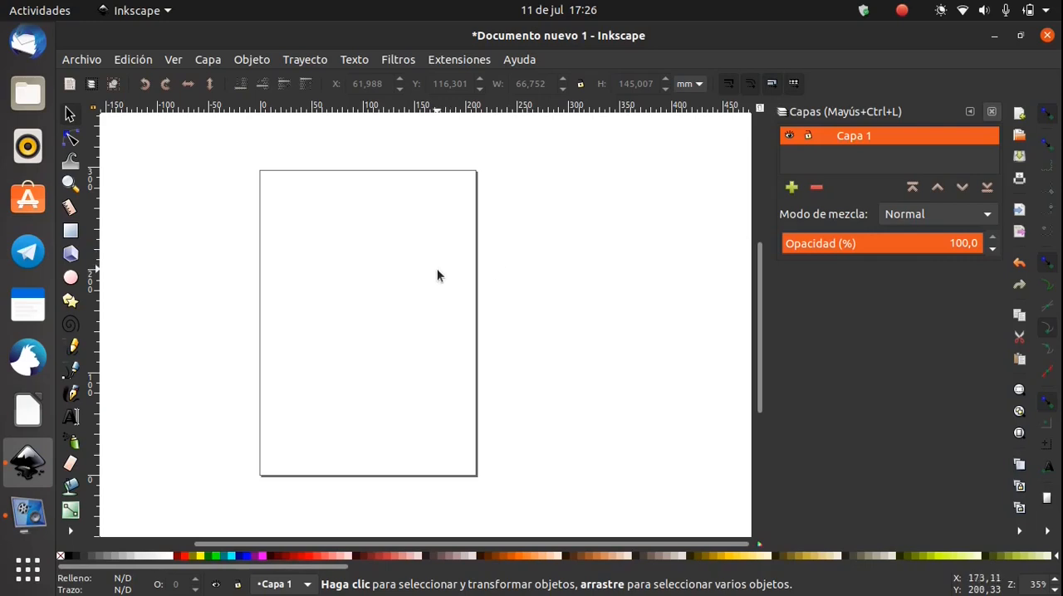
pyautogui.scroll(4, 436, 276)
pyautogui.scroll(-4, 436, 276)
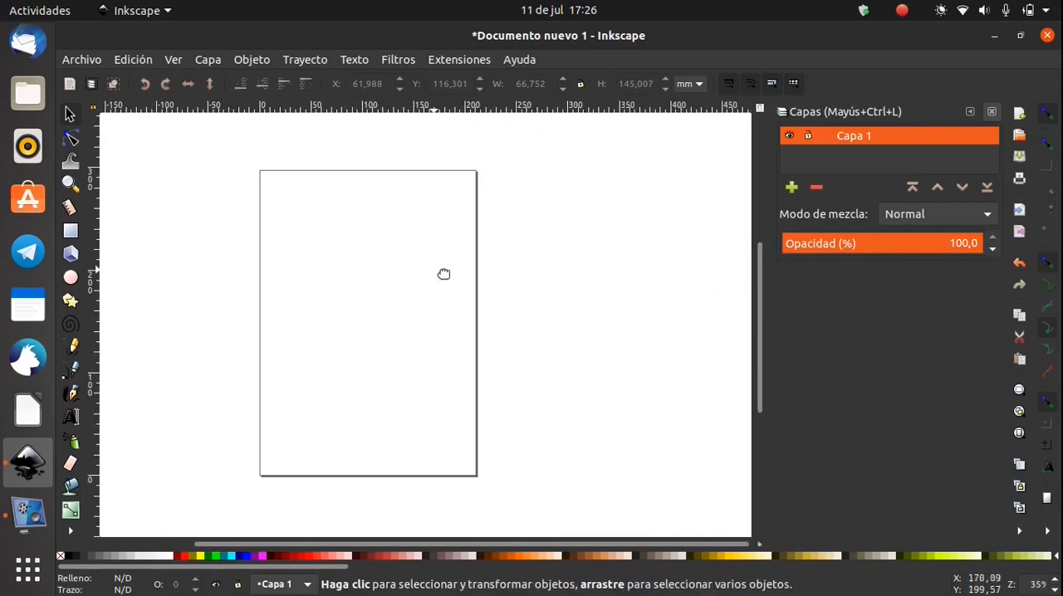
pyautogui.moveTo(443, 273); pyautogui.dragTo(502, 275)
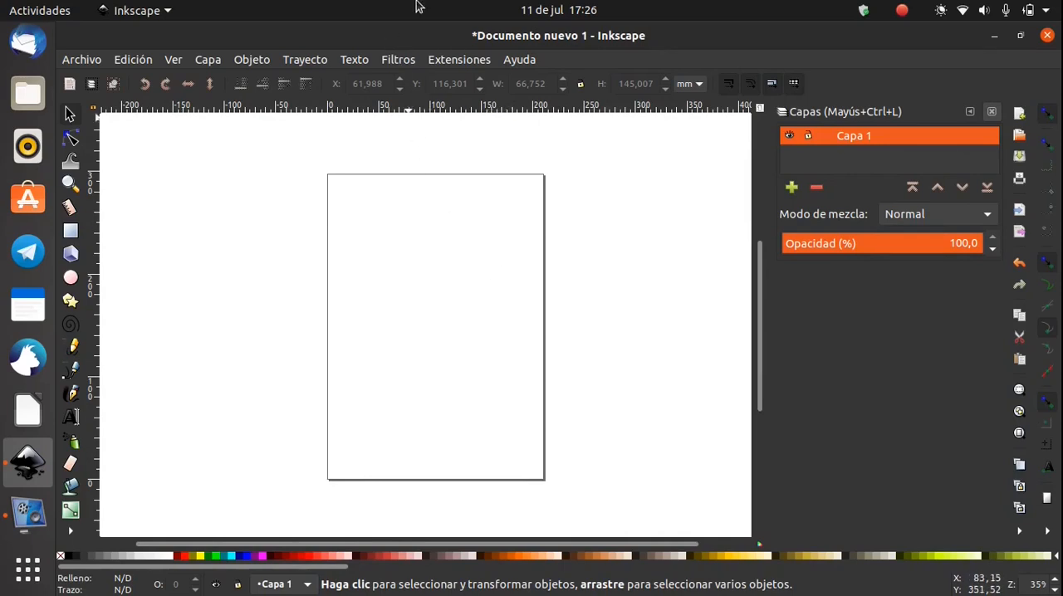
# Set the custom page size in the document properties to 277 mm wide and 325 mm high
pyautogui.click(81, 60)
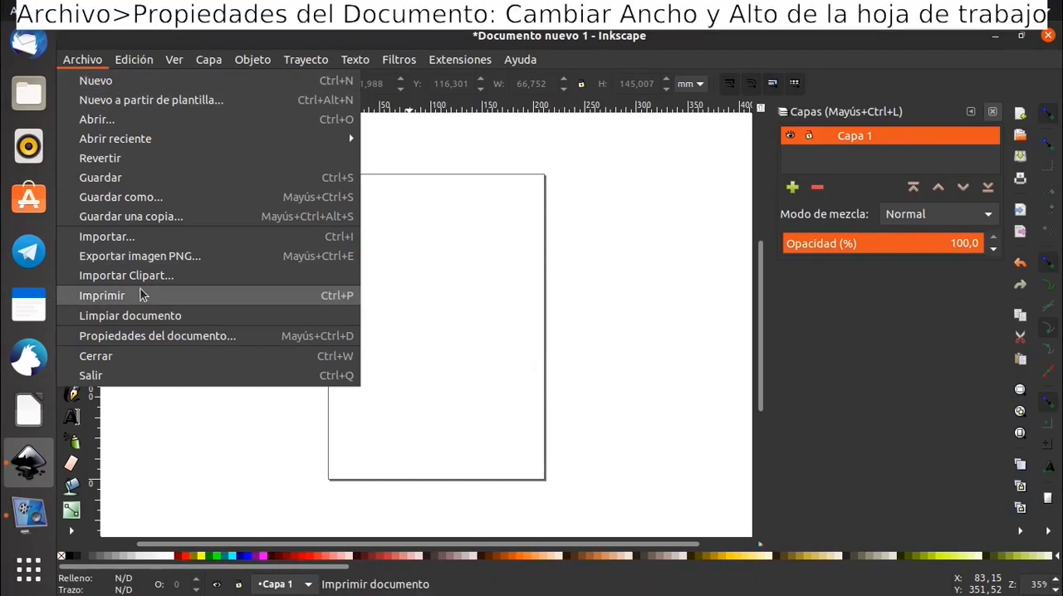
pyautogui.click(113, 336)
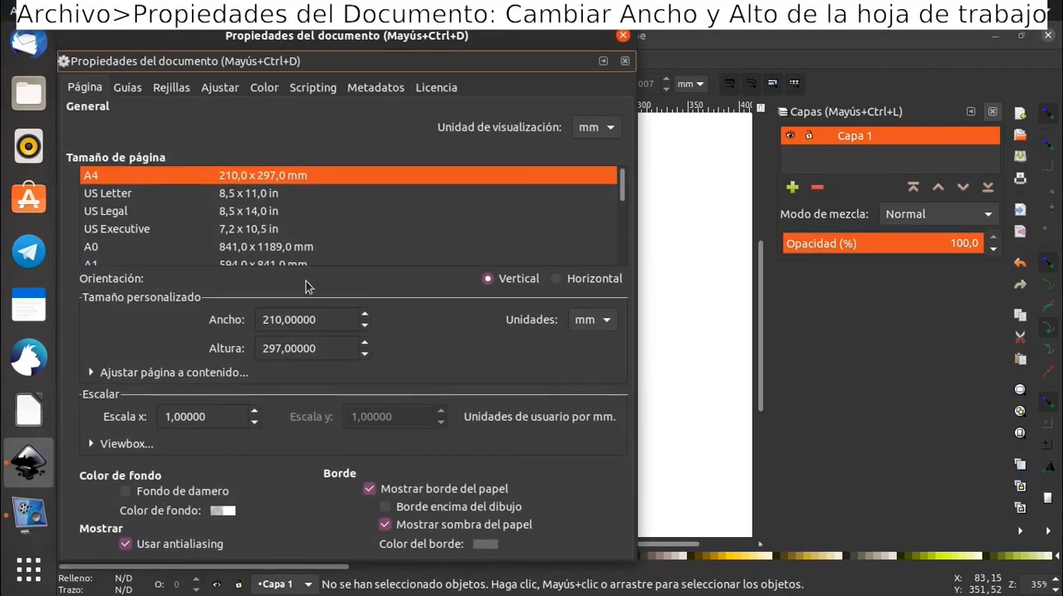
pyautogui.moveTo(364, 41); pyautogui.dragTo(764, 77)
pyautogui.moveTo(366, 278); pyautogui.dragTo(221, 254)
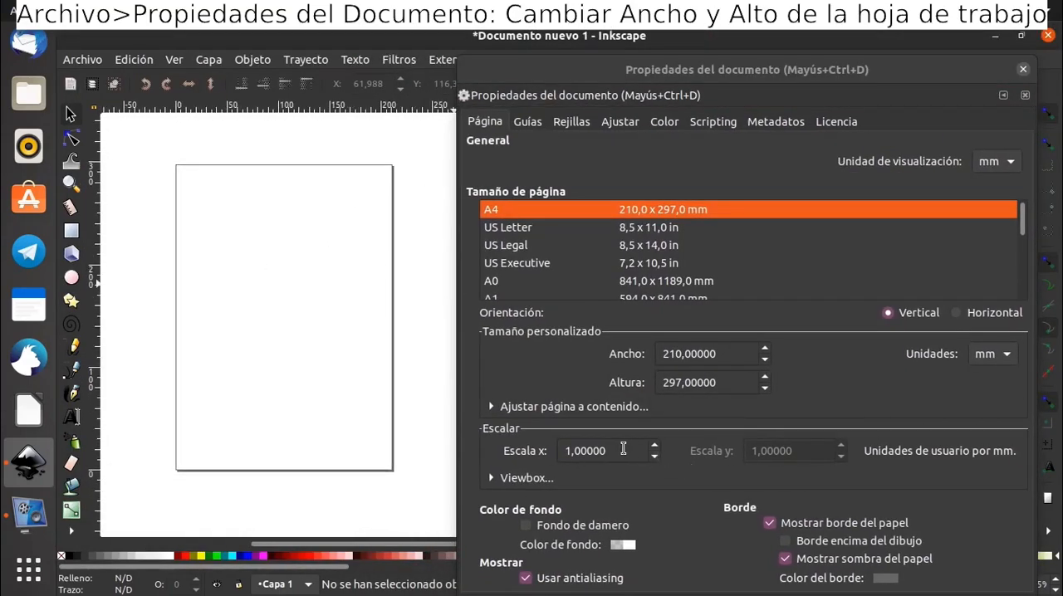
pyautogui.click(766, 349)
pyautogui.click(766, 349)
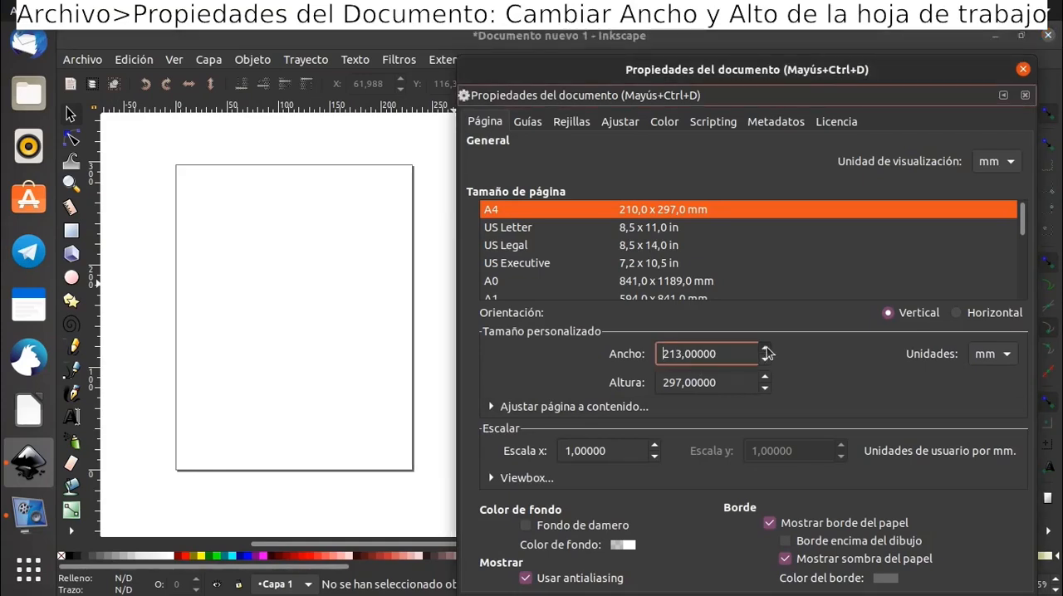
pyautogui.click(765, 378)
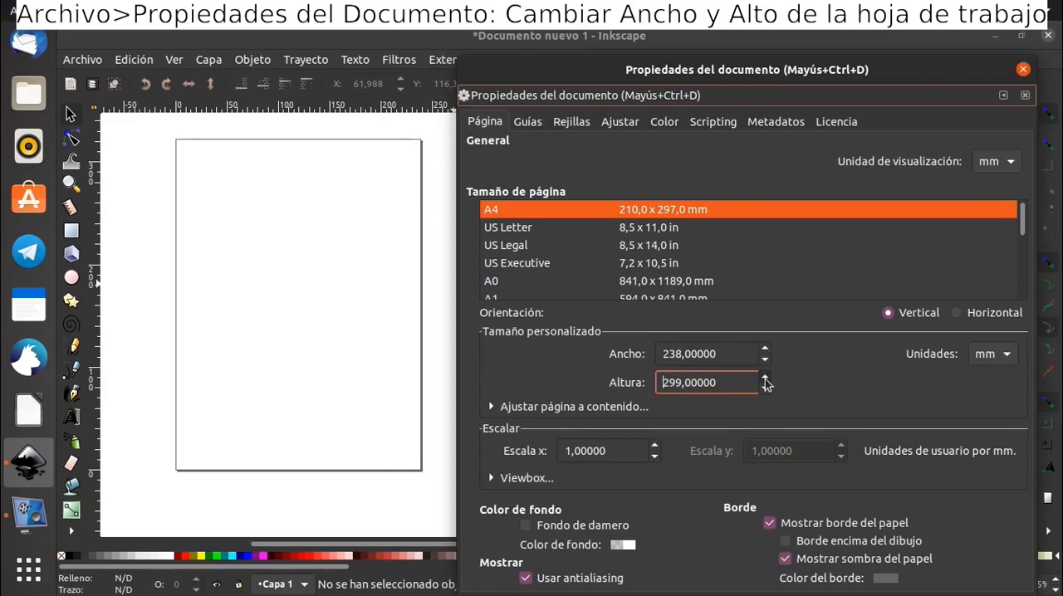
pyautogui.click(766, 349)
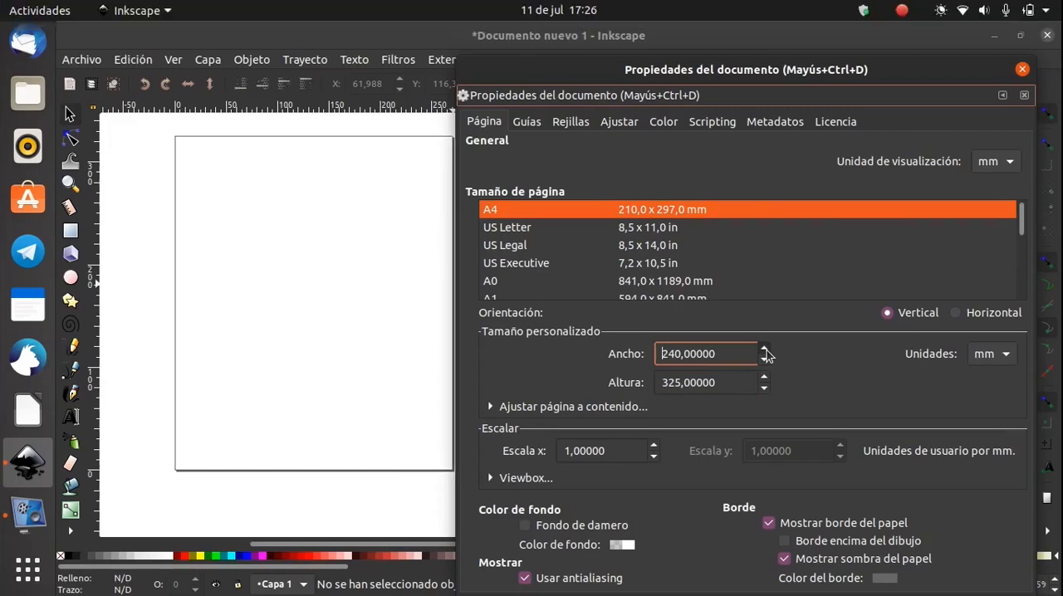
pyautogui.click(1023, 70)
# Examine the resized page on the canvas at several magnifications
pyautogui.scroll(2, 469, 324)
pyautogui.scroll(-3, 468, 324)
pyautogui.scroll(1, 464, 321)
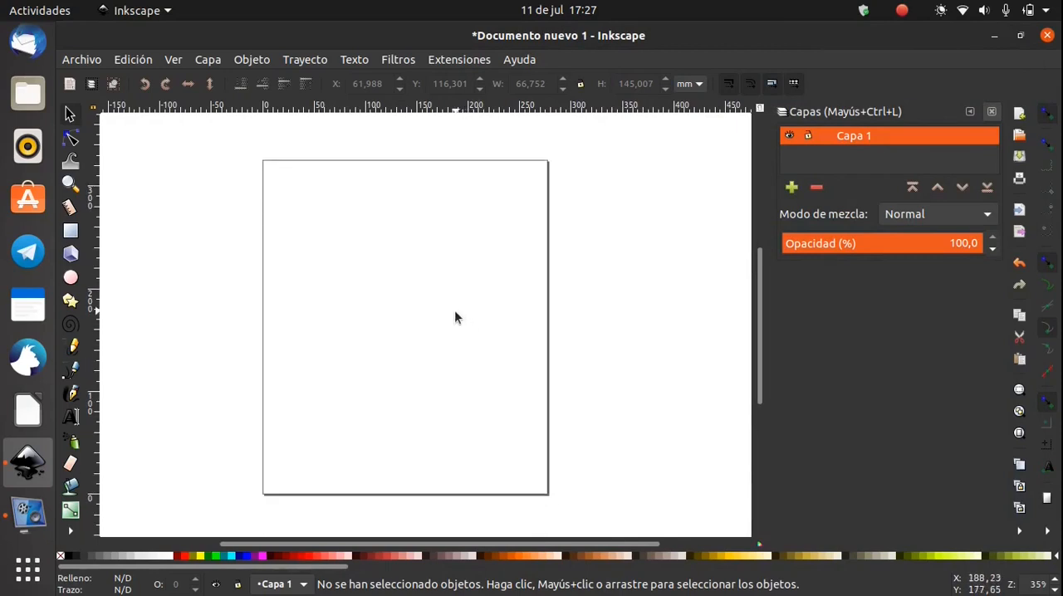
pyautogui.scroll(2, 450, 309)
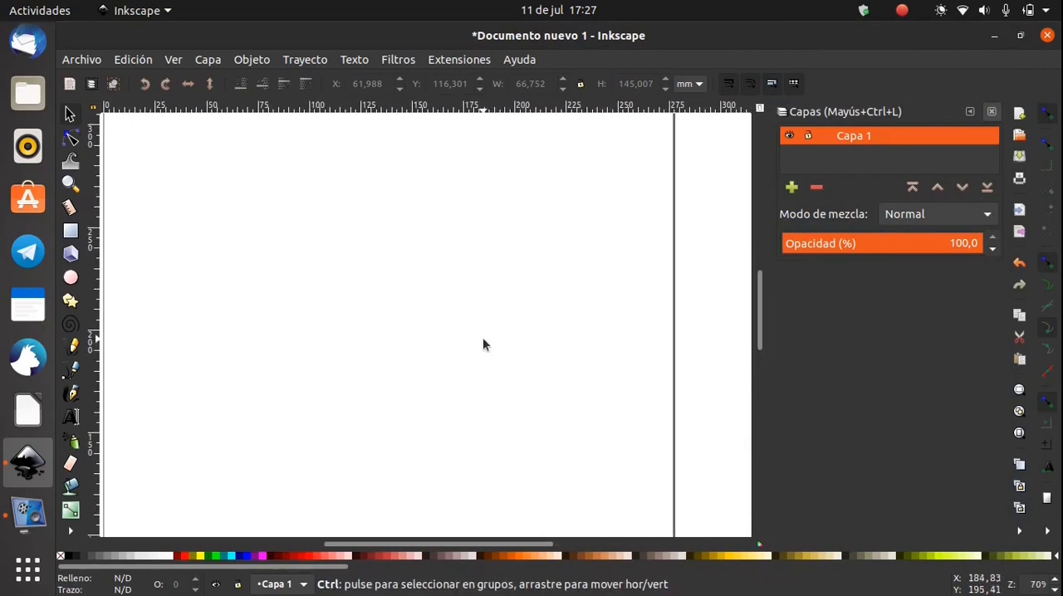
pyautogui.keyDown('ctrl'); pyautogui.scroll(-2, 480, 332); pyautogui.keyUp('ctrl')
pyautogui.scroll(1, 480, 333)
pyautogui.scroll(-2, 478, 324)
pyautogui.scroll(1, 476, 300)
pyautogui.keyDown('ctrl'); pyautogui.scroll(1, 472, 323); pyautogui.keyUp('ctrl')
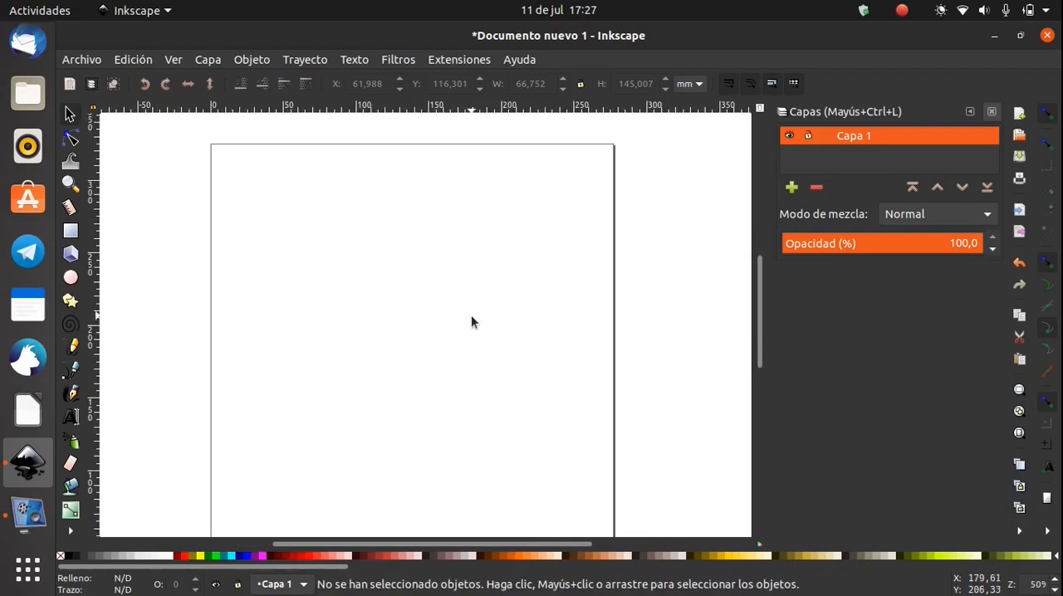
pyautogui.moveTo(471, 324); pyautogui.dragTo(474, 283)
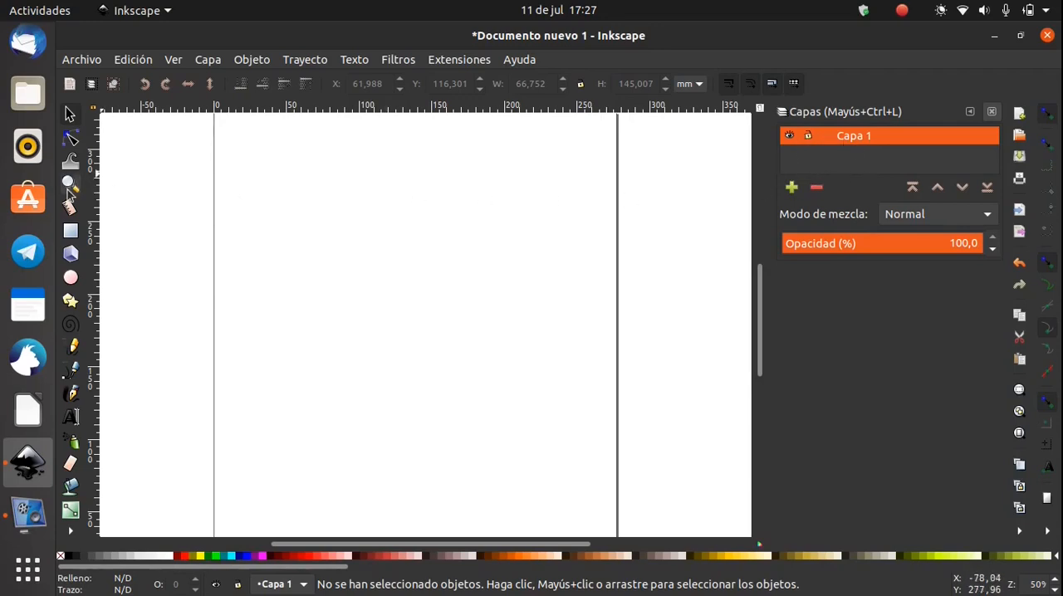
# Draw a rectangle about 169 by 91 mm on the upper part of the page and add a new layer above Capa 1
pyautogui.click(69, 230)
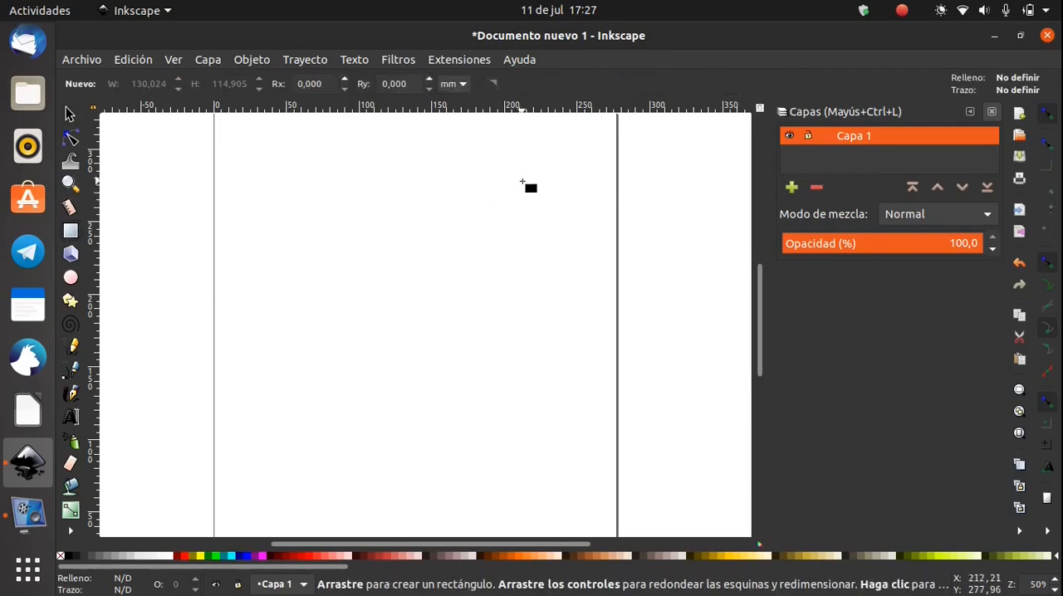
pyautogui.moveTo(305, 193); pyautogui.dragTo(549, 324)
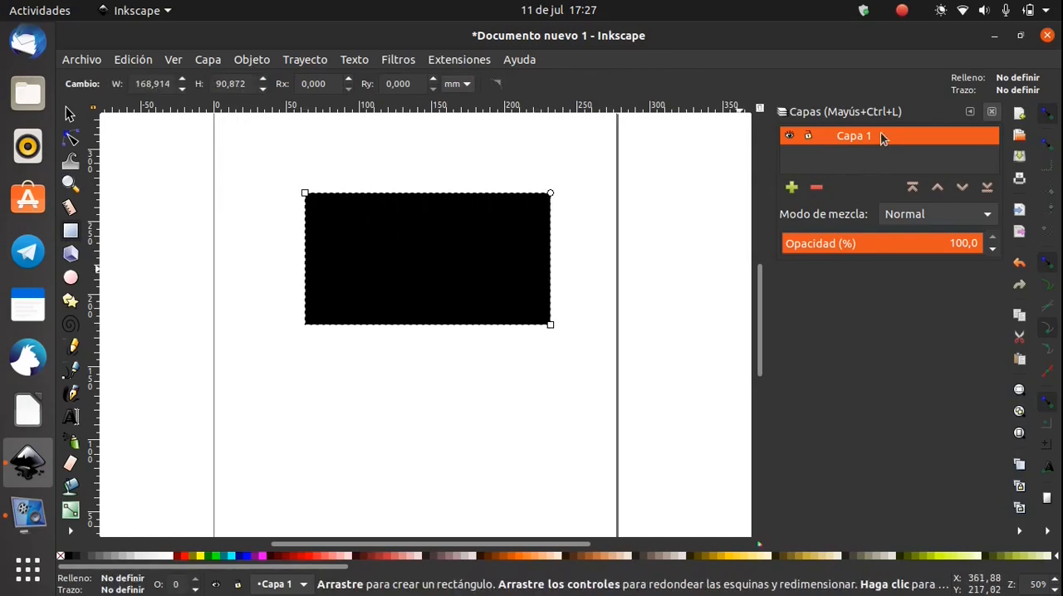
pyautogui.click(792, 188)
pyautogui.click(660, 353)
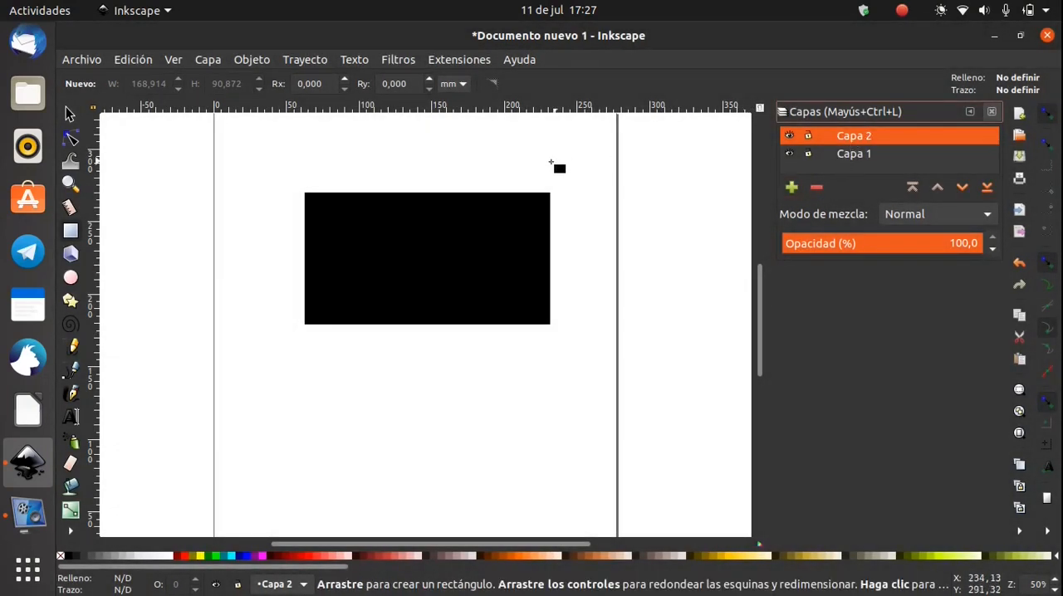
# Draw a tall rectangle about 112 by 162.5 mm over the black one on Capa 2 and fill it dark green
pyautogui.moveTo(349, 171); pyautogui.dragTo(511, 395)
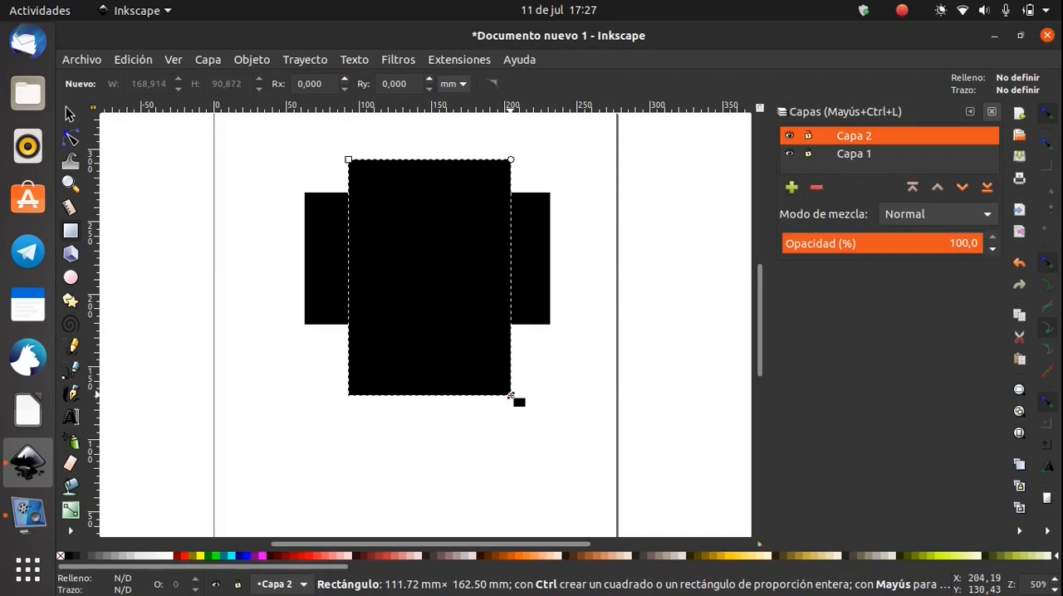
pyautogui.click(209, 556)
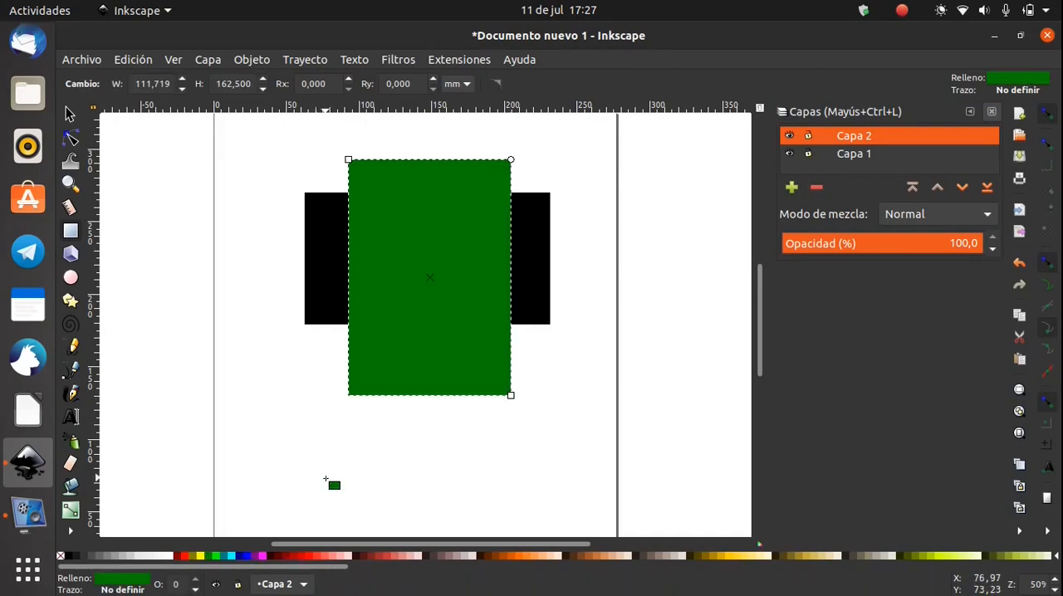
# Move the black rectangle slightly downward behind the green one, to a Y position of about 170.5 mm
pyautogui.click(70, 113)
pyautogui.click(565, 295)
pyautogui.moveTo(542, 262)
pyautogui.mouseDown()
pyautogui.moveTo(546, 309)
pyautogui.moveTo(541, 275)
pyautogui.mouseUp()
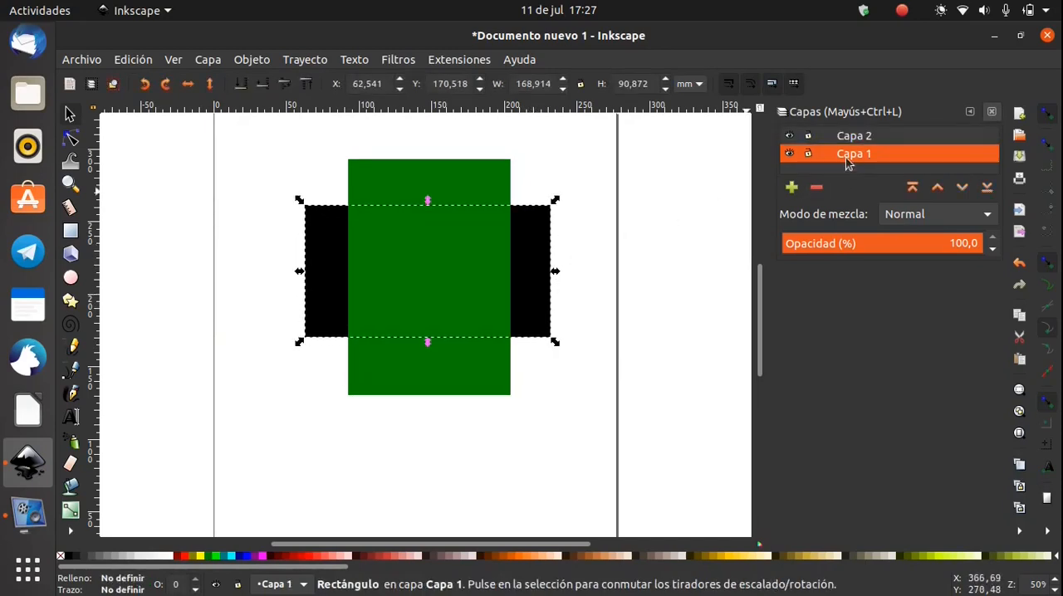
# Lock layer Capa 1 and try to move its black rectangle
pyautogui.click(808, 157)
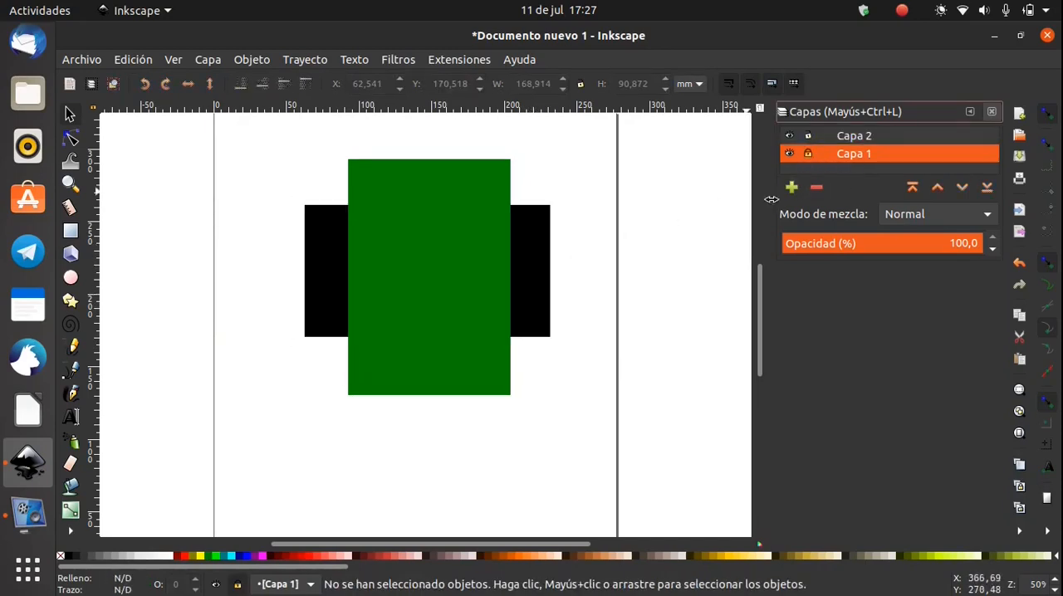
pyautogui.moveTo(529, 227); pyautogui.dragTo(539, 314)
pyautogui.moveTo(550, 239); pyautogui.dragTo(522, 317)
pyautogui.moveTo(548, 250); pyautogui.dragTo(523, 336)
pyautogui.moveTo(535, 231); pyautogui.dragTo(542, 303)
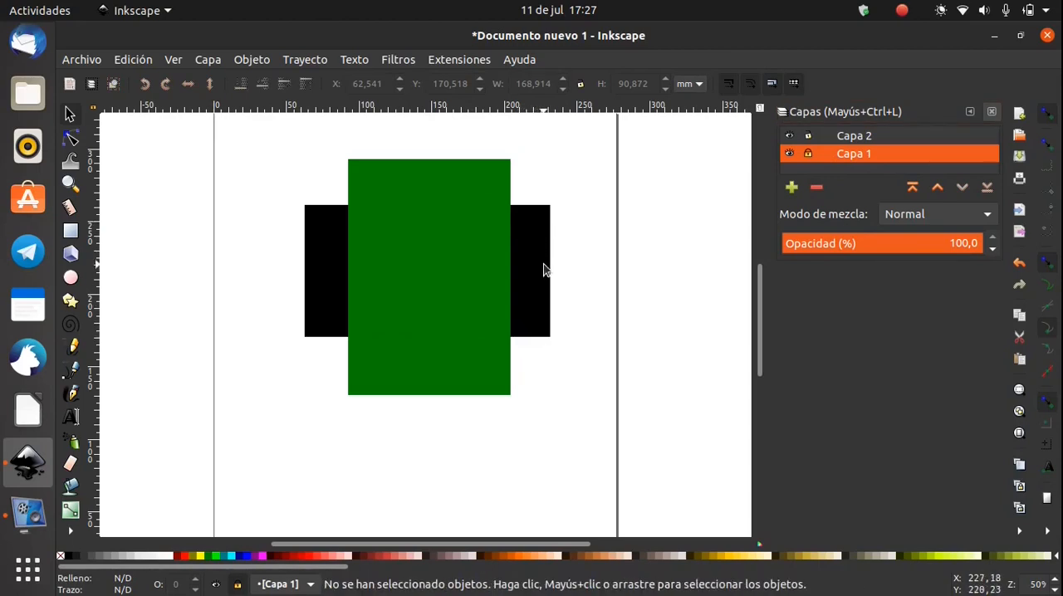
# Widen the green rectangle to about 162 mm and shift it to cover most of the black rectangle
pyautogui.click(503, 252)
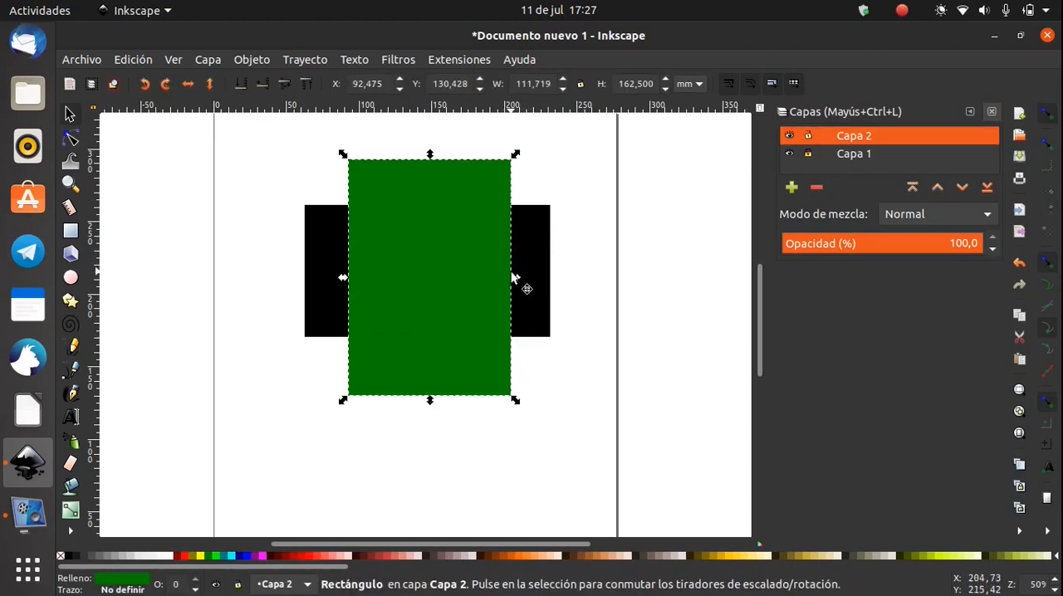
pyautogui.moveTo(516, 278); pyautogui.dragTo(485, 271)
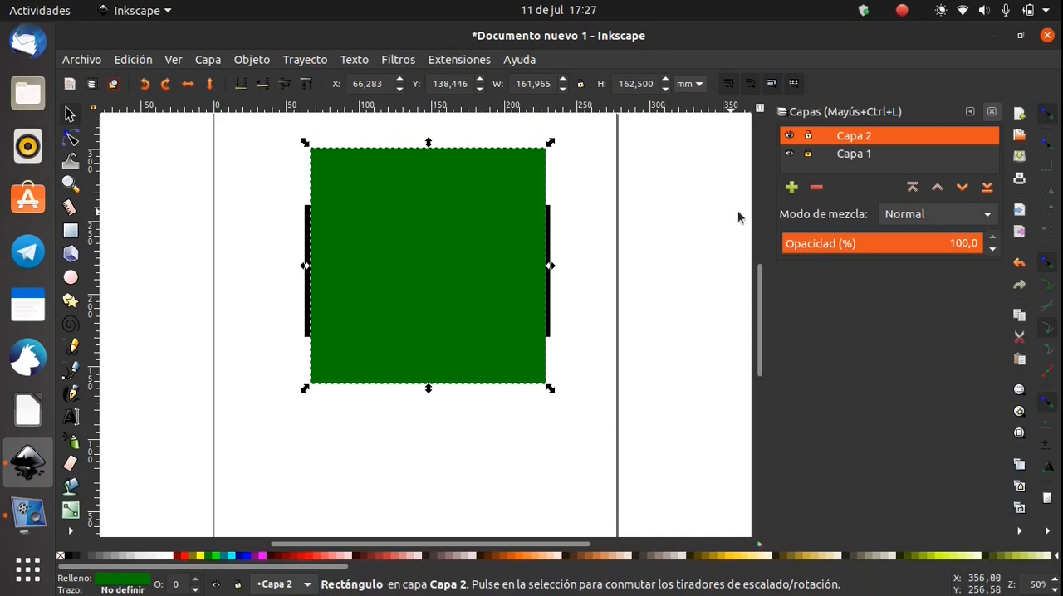
# Reorder the layers so that Capa 1 sits above Capa 2 at the same level
pyautogui.moveTo(883, 153); pyautogui.dragTo(882, 144)
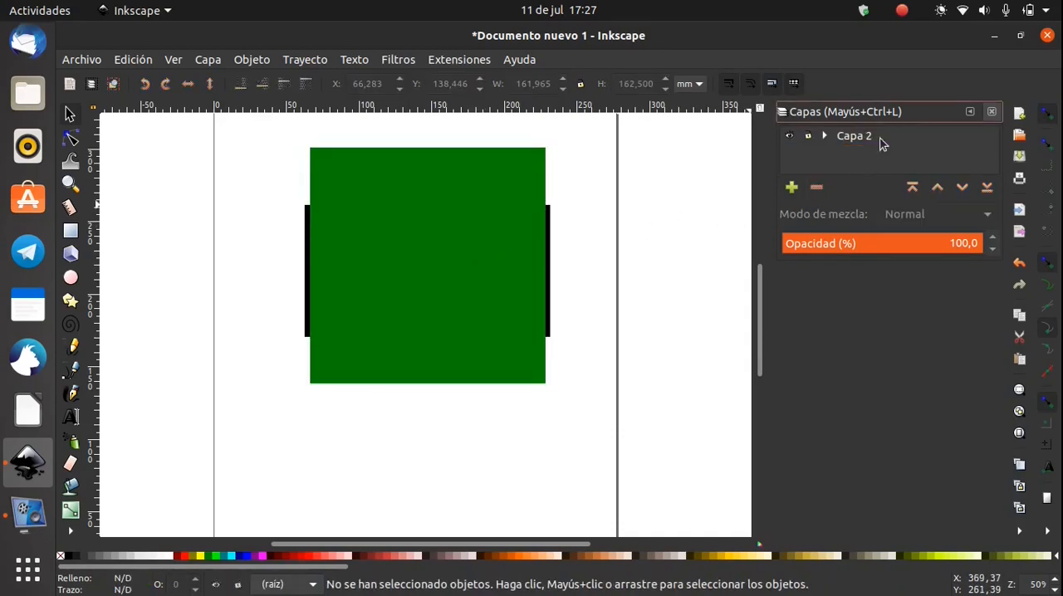
pyautogui.click(881, 143)
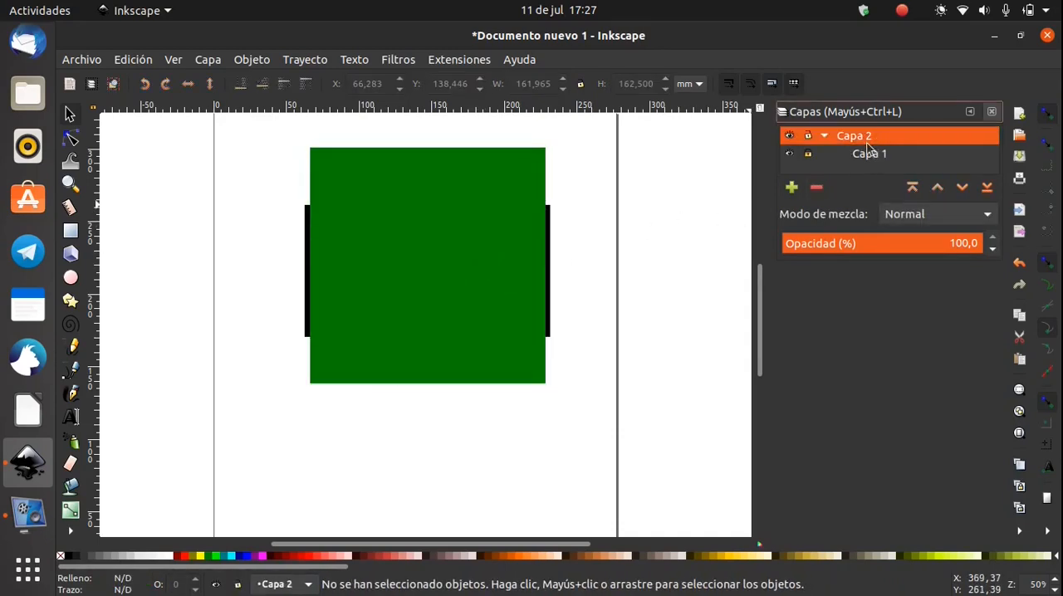
pyautogui.moveTo(868, 156); pyautogui.dragTo(860, 136)
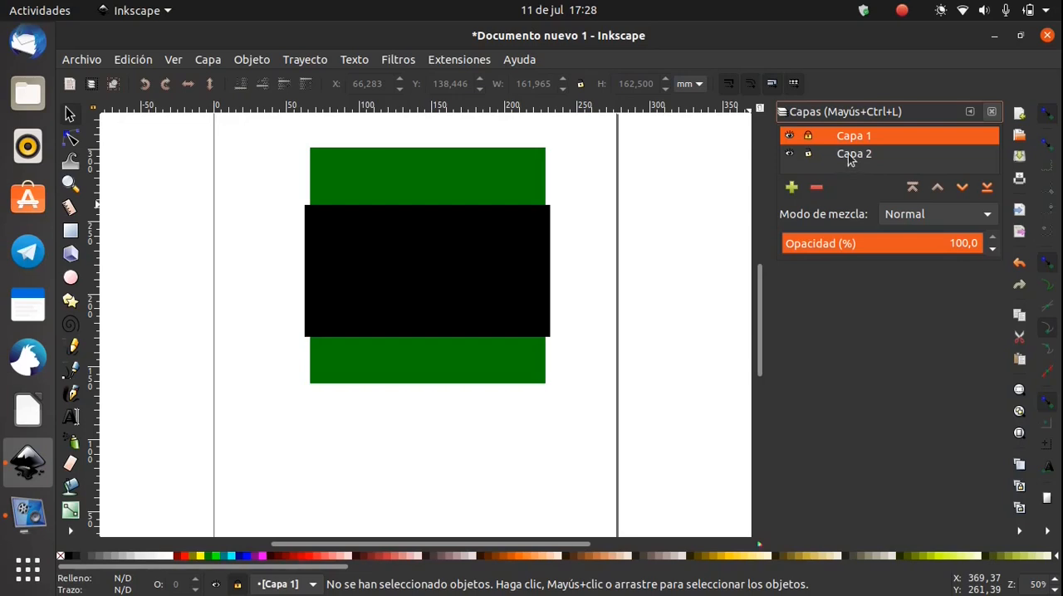
# Lock layer Capa 2 and move it back above Capa 1
pyautogui.click(849, 157)
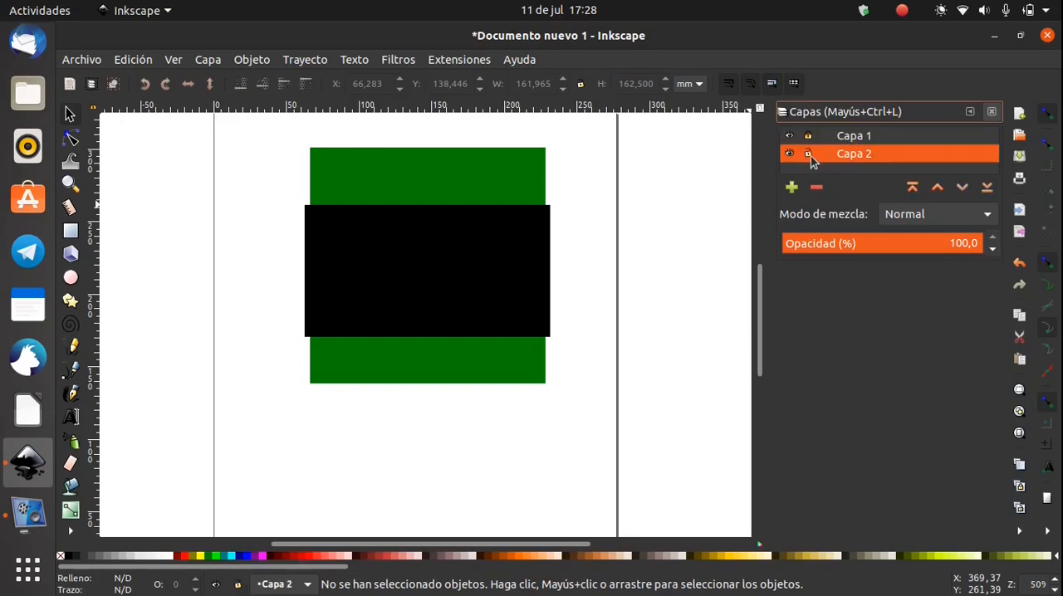
pyautogui.click(810, 153)
pyautogui.moveTo(847, 159); pyautogui.dragTo(851, 133)
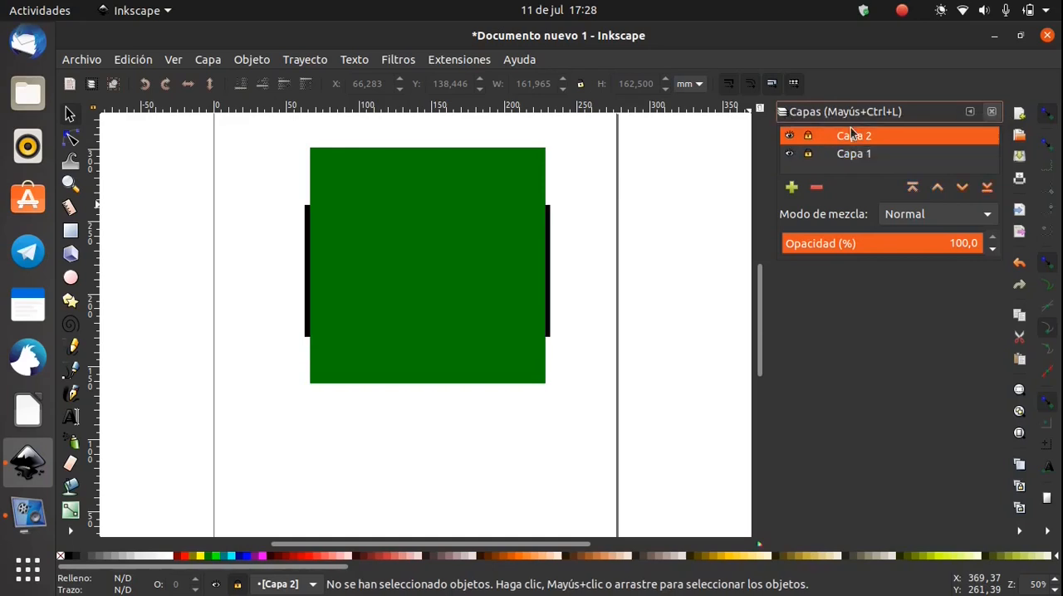
# Lower layer Capa 2 below Capa 1 and raise it one level again
pyautogui.click(963, 187)
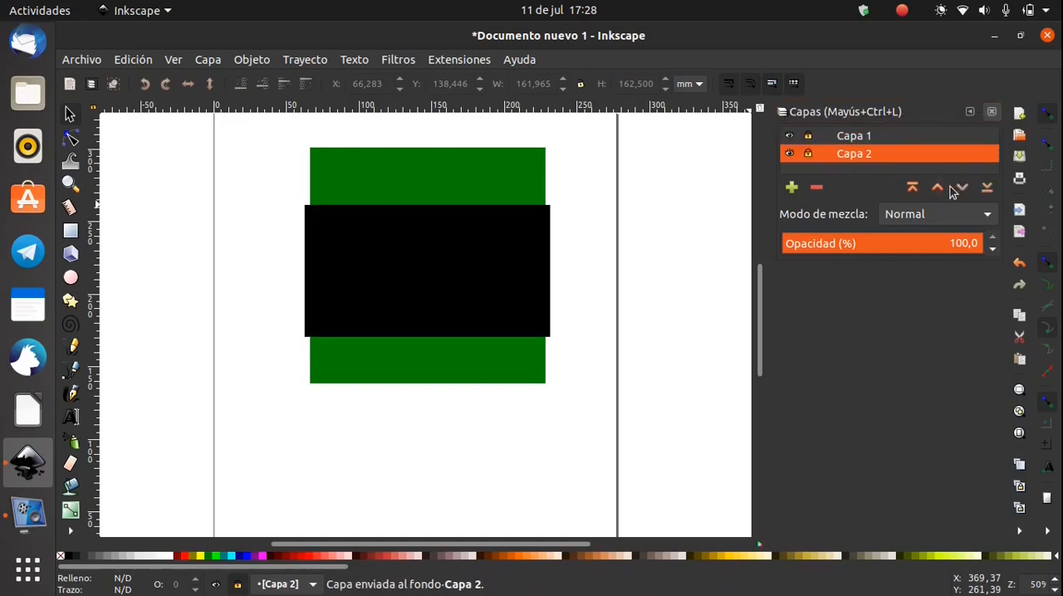
pyautogui.click(938, 188)
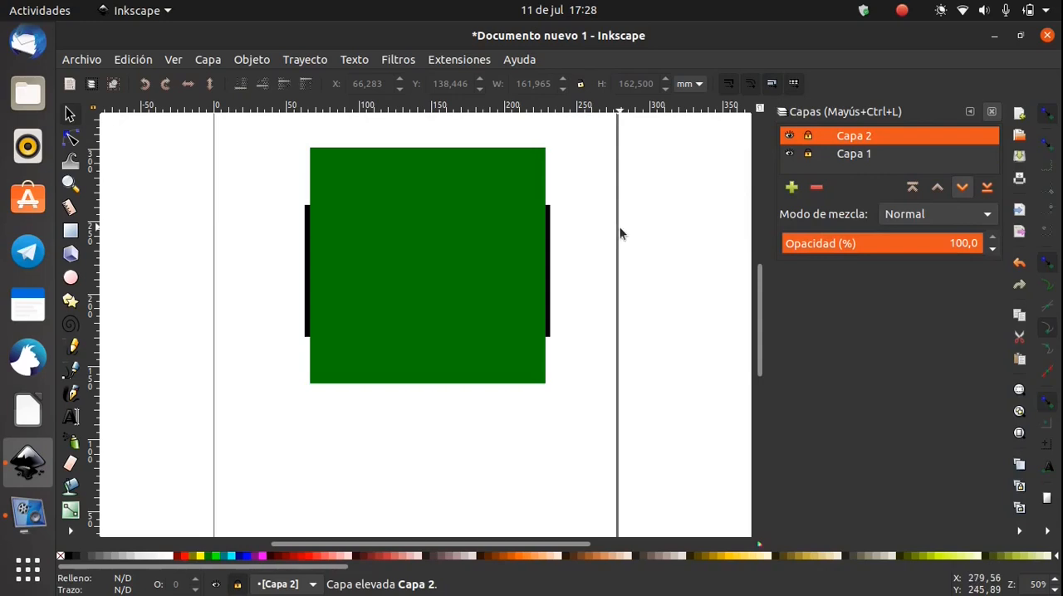
# Unlock Capa 1 and Capa 2 and delete the black and green rectangles from them
pyautogui.click(808, 157)
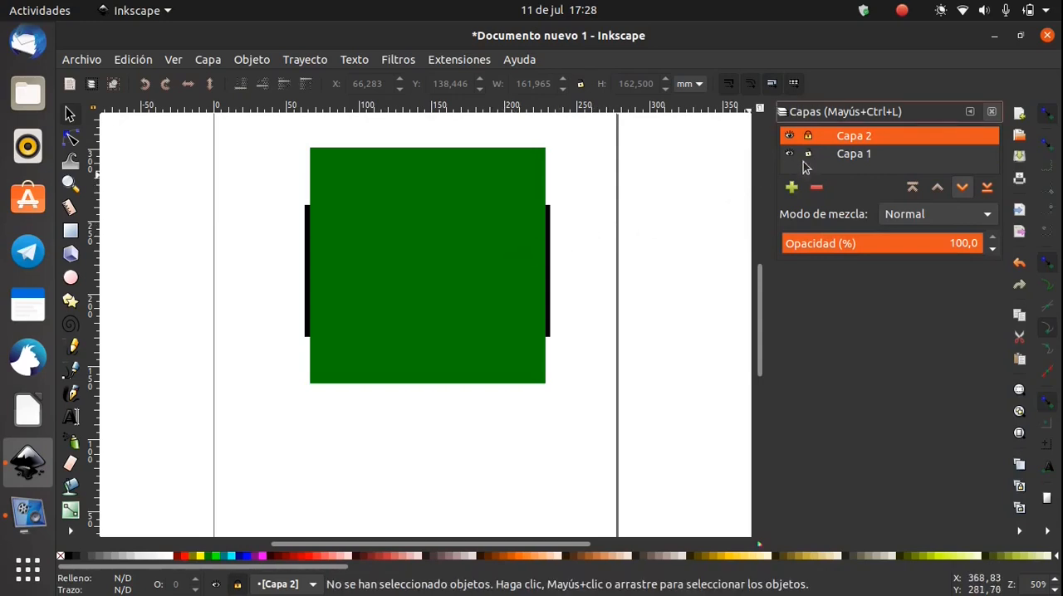
pyautogui.click(504, 265)
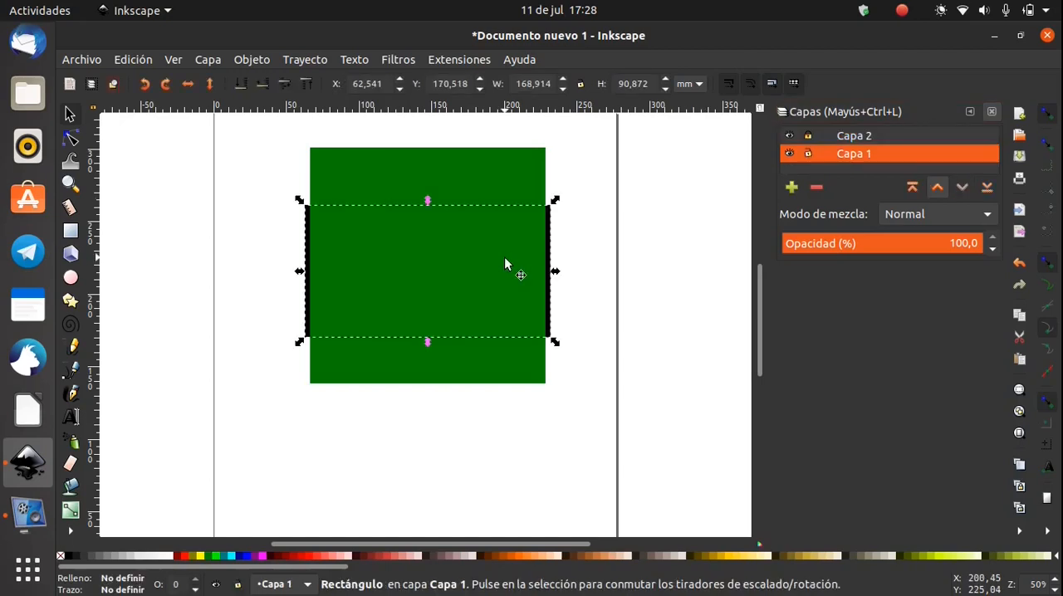
pyautogui.press('Delete')
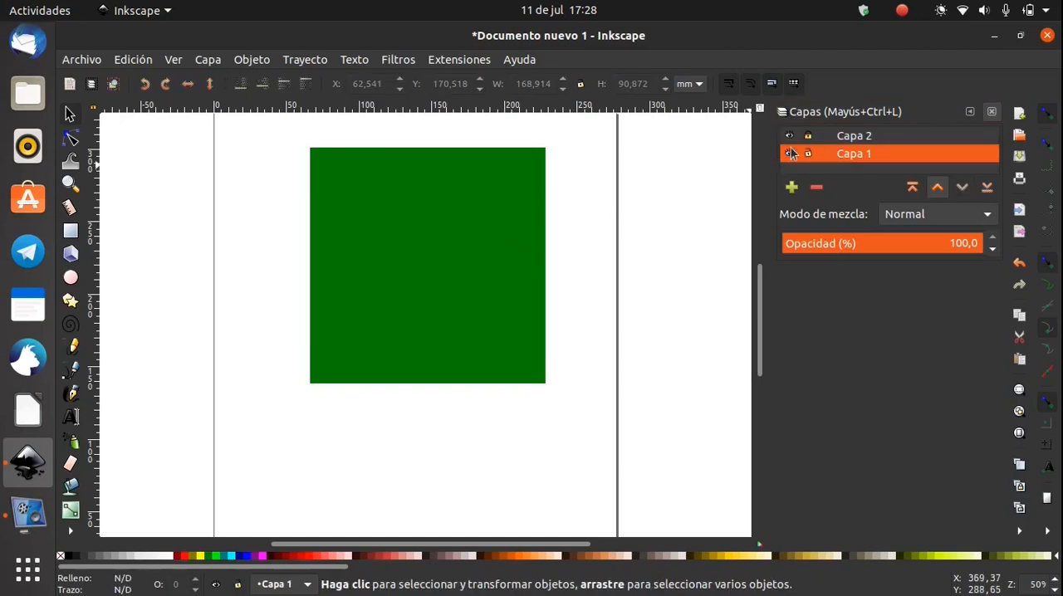
pyautogui.click(472, 233)
pyautogui.press('Delete')
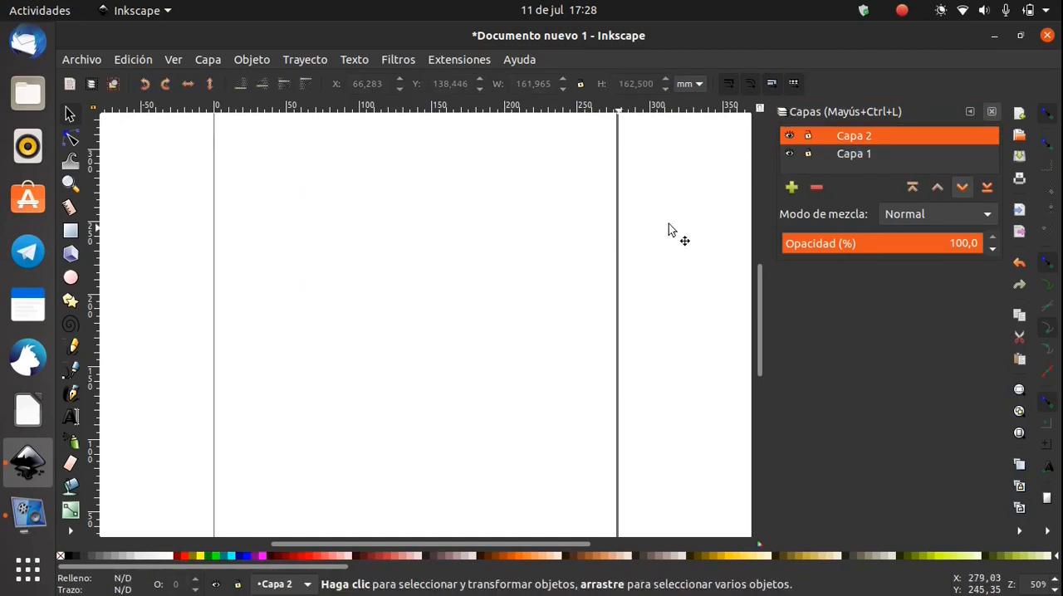
# Delete layer Capa 1
pyautogui.click(864, 156)
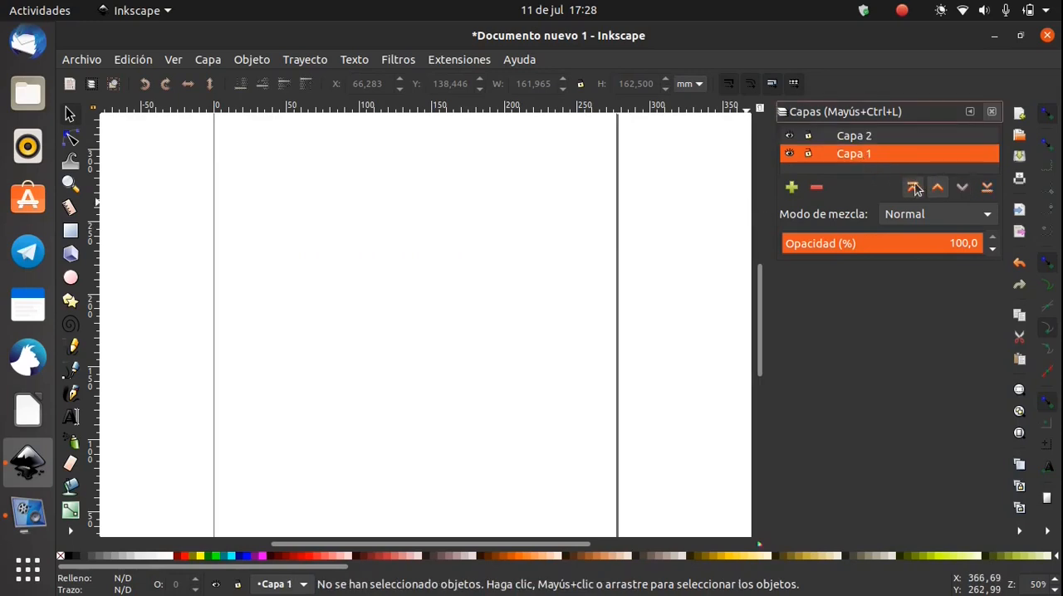
pyautogui.rightClick(869, 158)
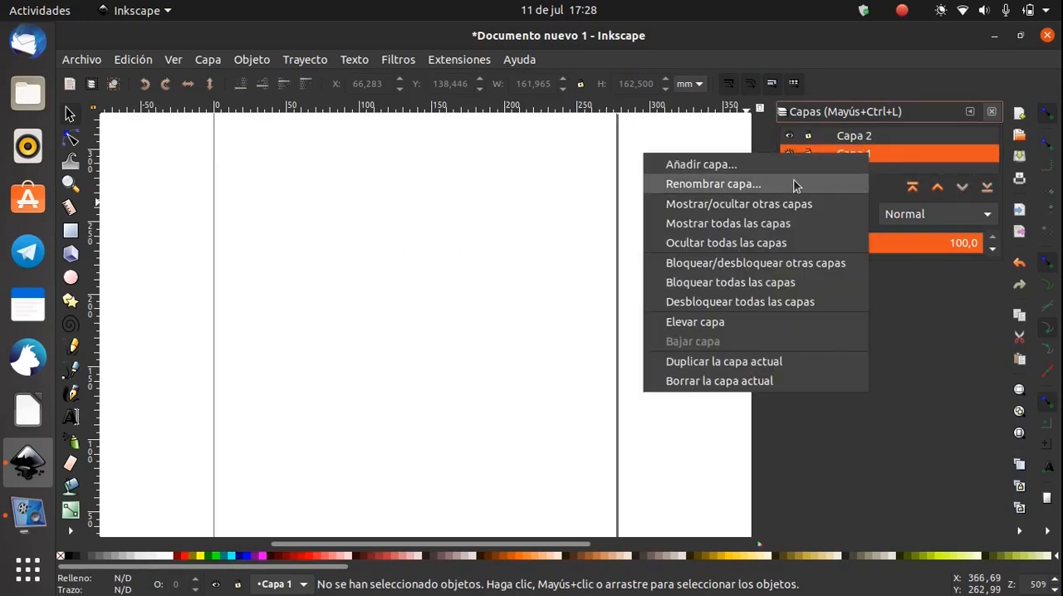
pyautogui.click(723, 381)
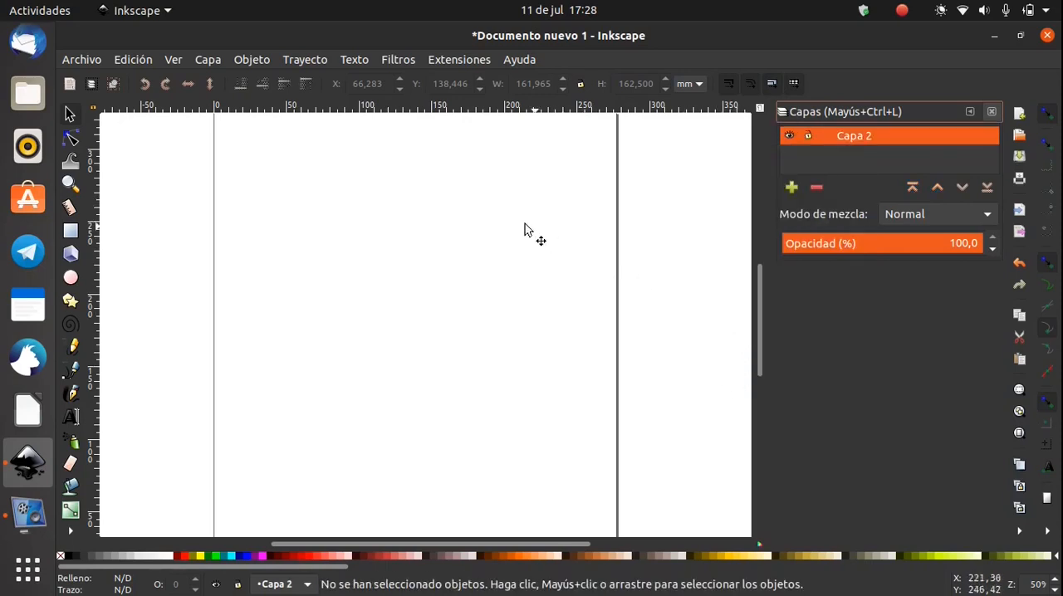
# Rename the remaining layer as Capa 1
pyautogui.rightClick(866, 141)
pyautogui.click(814, 165)
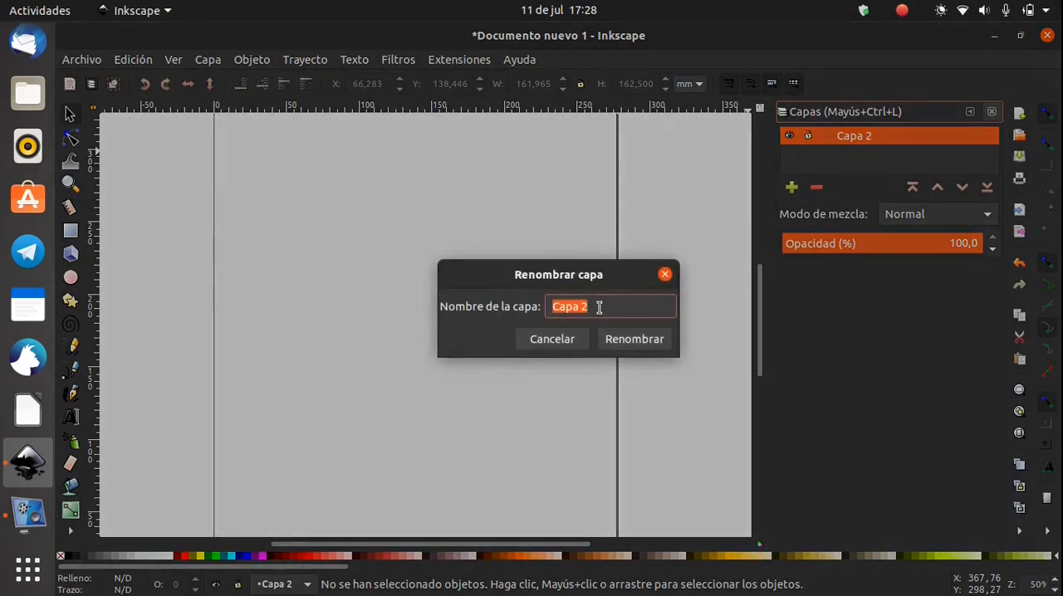
pyautogui.click(597, 308)
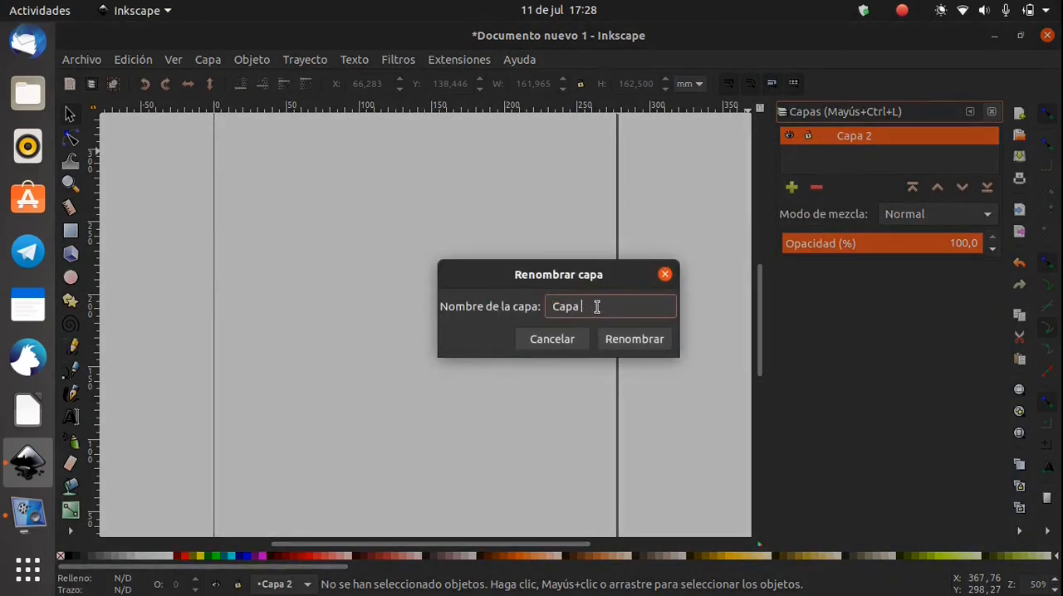
pyautogui.press('Return')
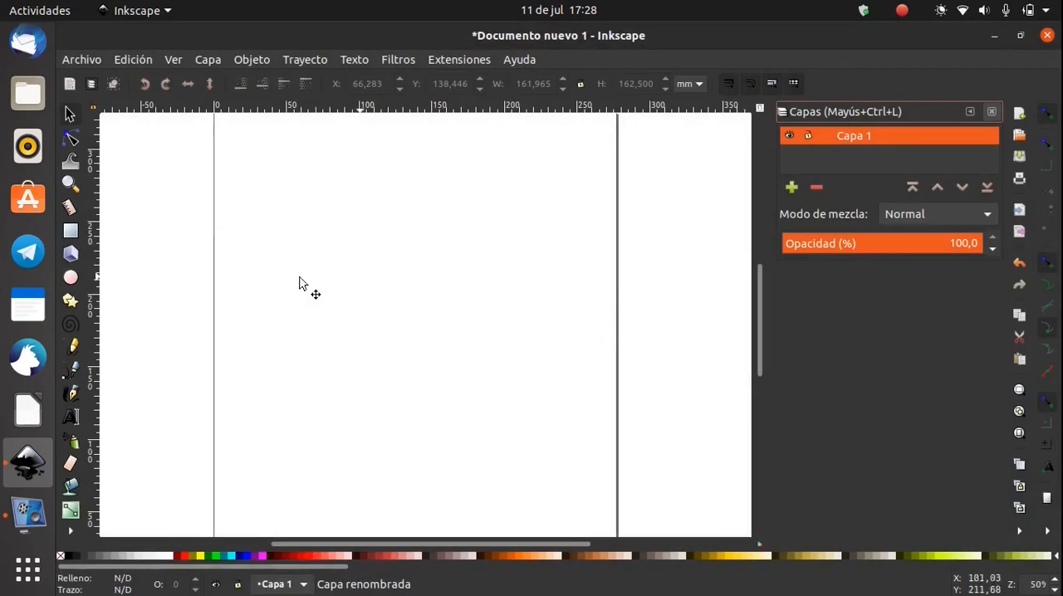
# Draw a wide green rectangle across the upper page and a 3D box overlapping its lower edge
pyautogui.click(69, 231)
pyautogui.moveTo(237, 192); pyautogui.dragTo(513, 292)
pyautogui.click(70, 254)
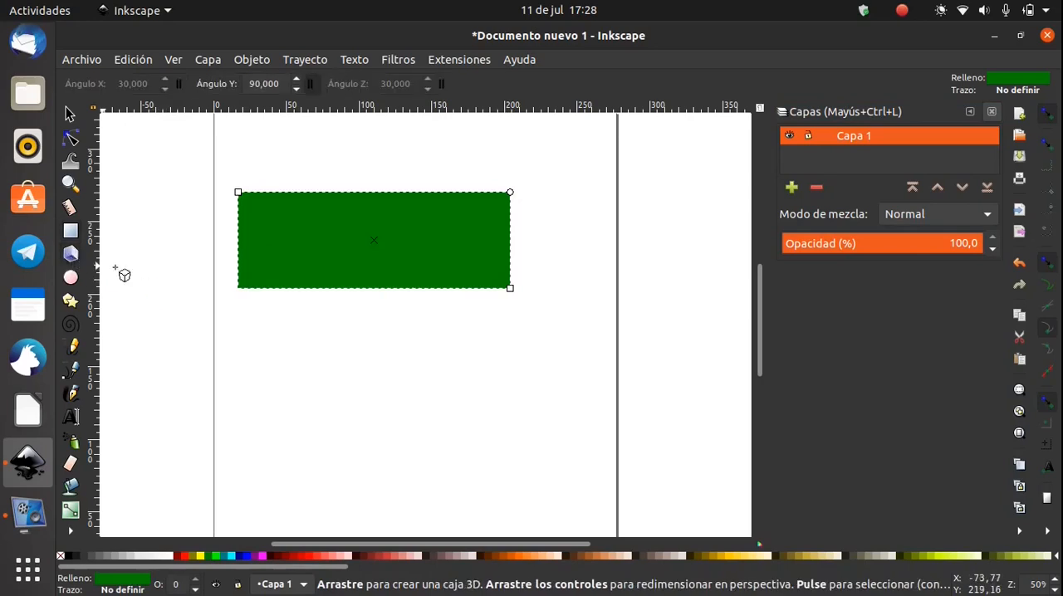
pyautogui.moveTo(270, 324); pyautogui.dragTo(314, 288)
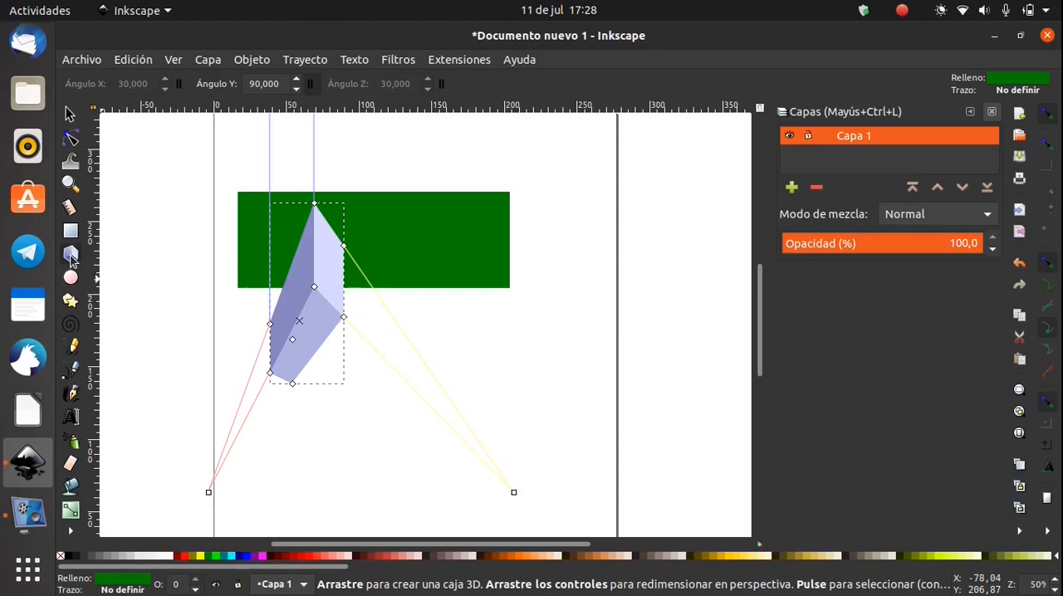
# Draw an ellipse with radii of about 41 × 56 mm below the rectangle and a star with 5 corners beside it
pyautogui.click(70, 277)
pyautogui.moveTo(400, 326); pyautogui.dragTo(521, 486)
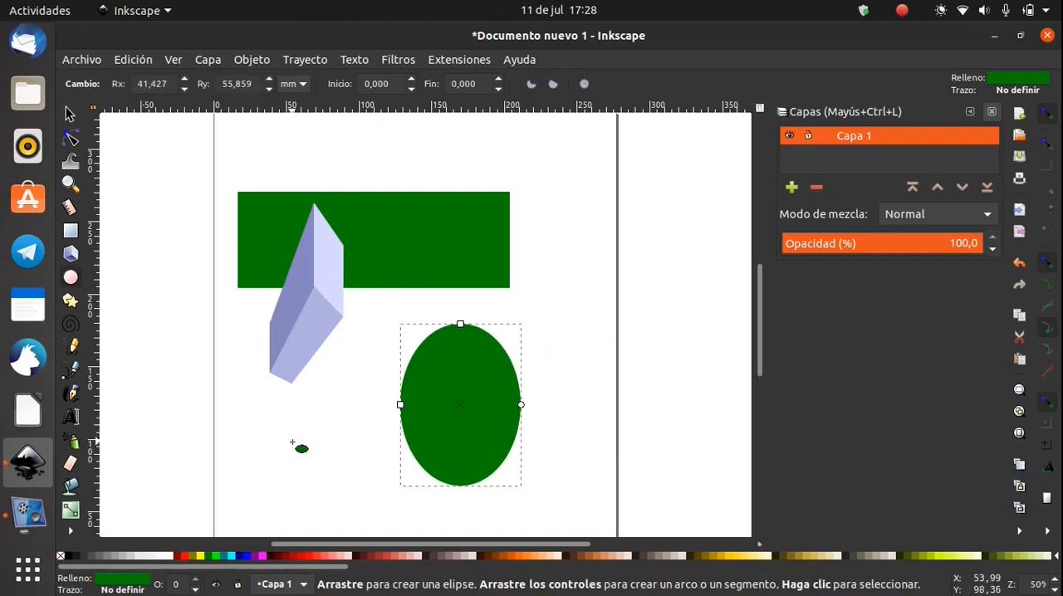
pyautogui.click(71, 301)
pyautogui.moveTo(548, 196); pyautogui.dragTo(572, 235)
pyautogui.click(253, 79)
pyautogui.click(253, 79)
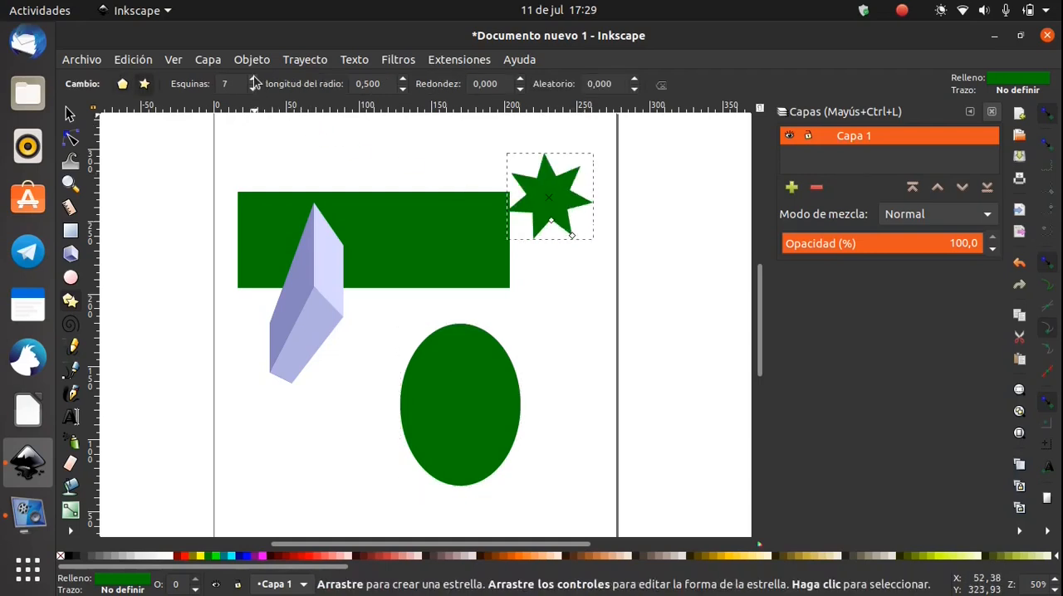
pyautogui.click(253, 91)
pyautogui.click(254, 91)
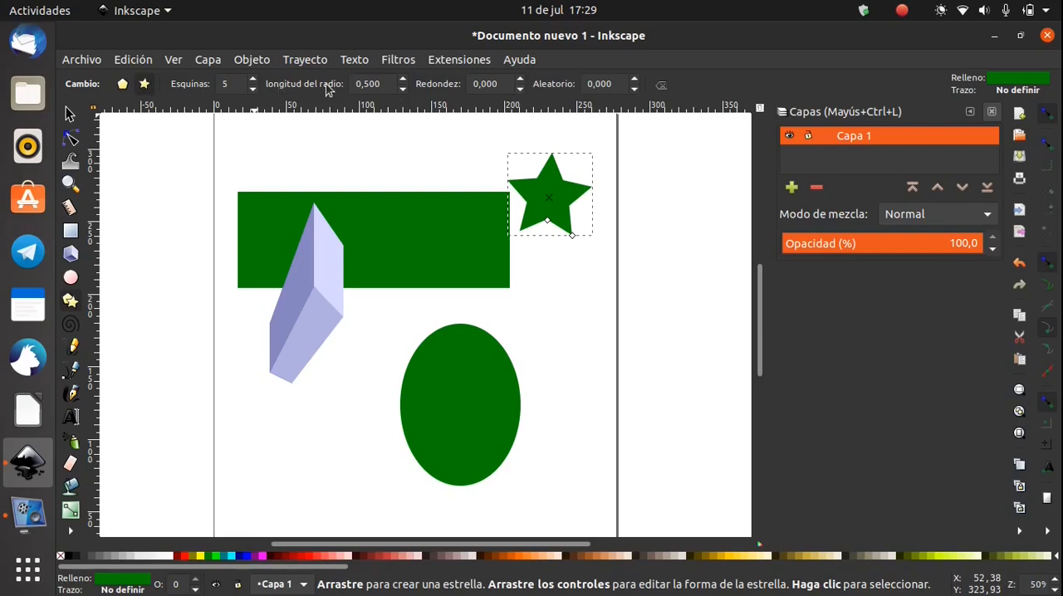
# Turn the star into a pentagon, and draw another pentagon and a 3-turn spiral outside the page
pyautogui.click(122, 83)
pyautogui.moveTo(155, 170); pyautogui.dragTo(179, 199)
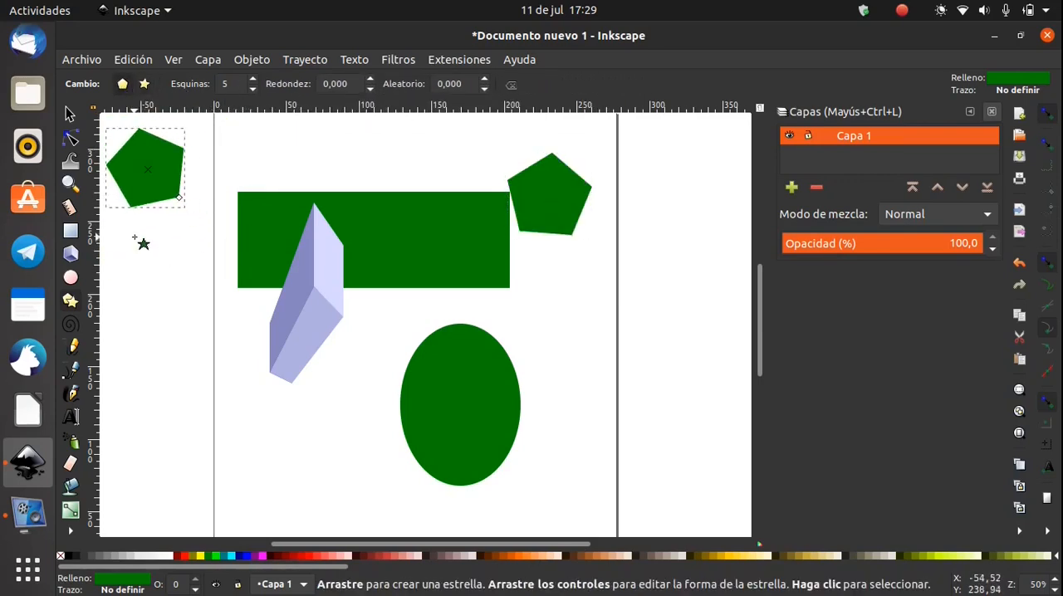
pyautogui.click(70, 324)
pyautogui.moveTo(150, 323); pyautogui.dragTo(156, 358)
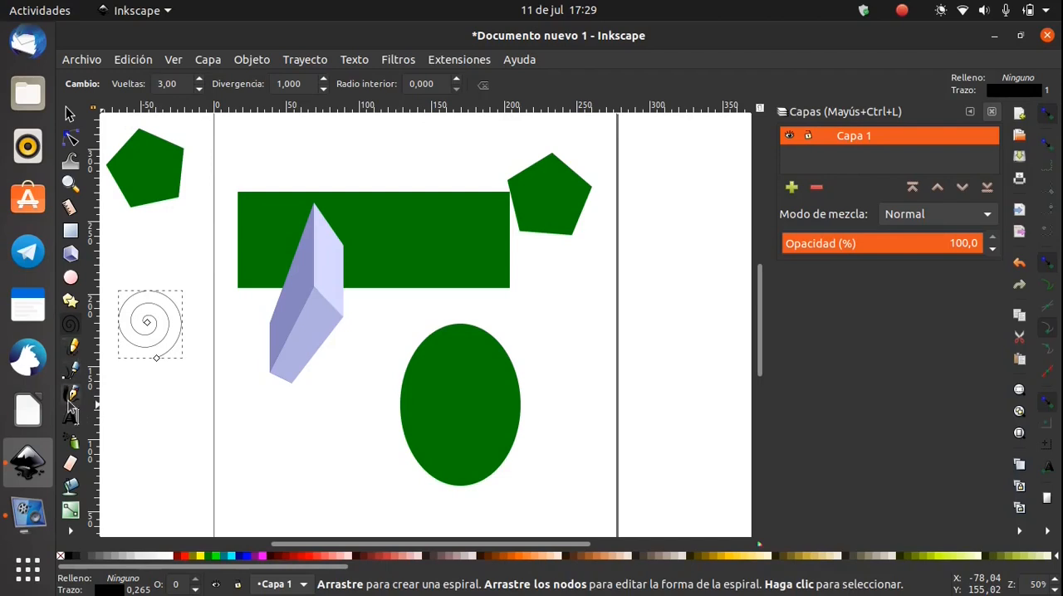
# Enter the sample text "ihnnjjn" in a text frame below the 3D box and view the available font styles
pyautogui.click(72, 418)
pyautogui.moveTo(268, 419); pyautogui.dragTo(434, 503)
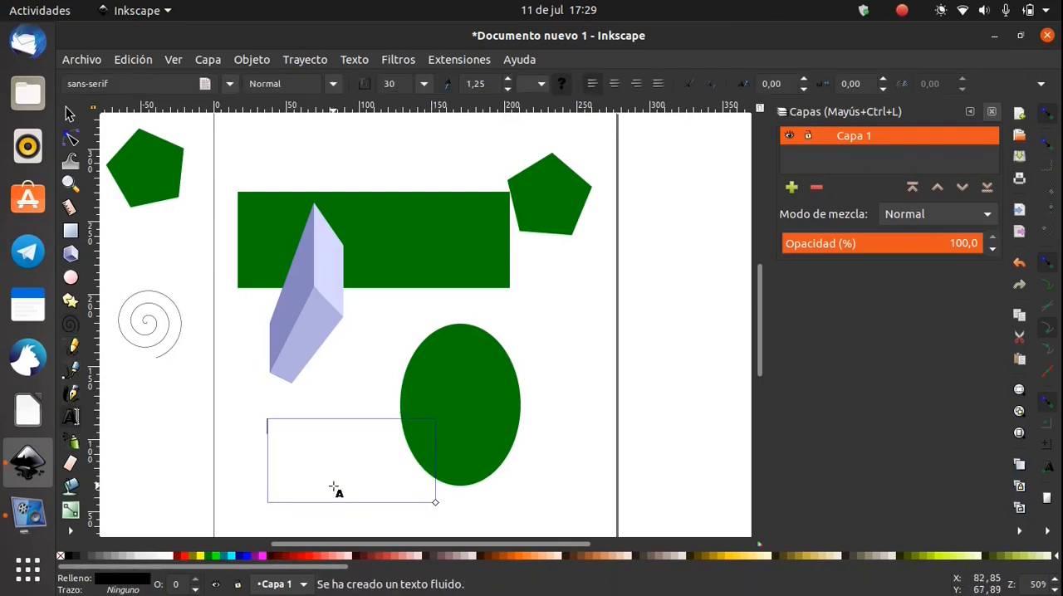
pyautogui.write('ihnnjjn')
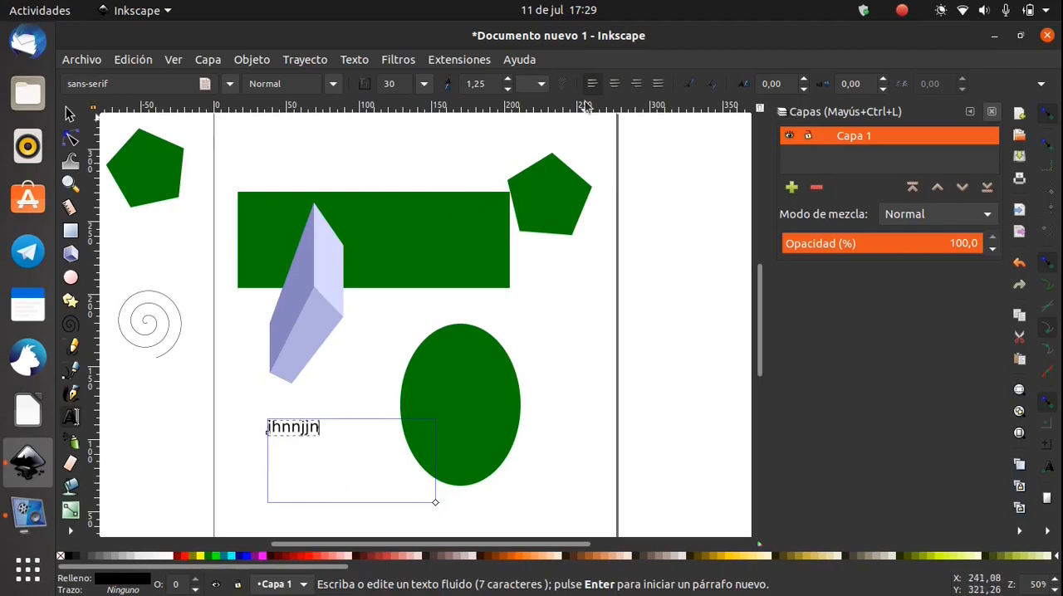
pyautogui.click(332, 84)
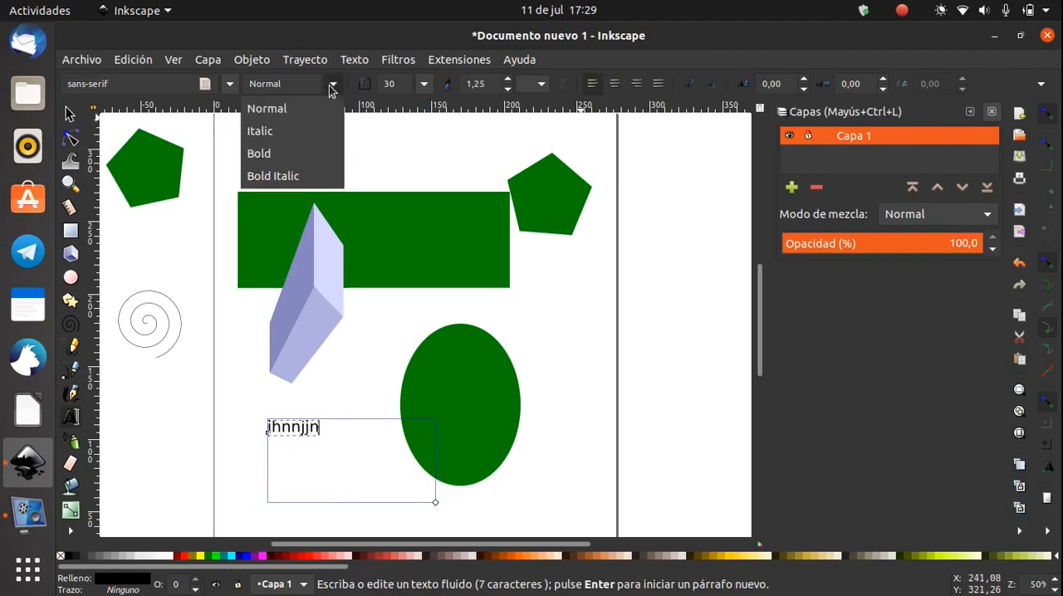
pyautogui.click(332, 84)
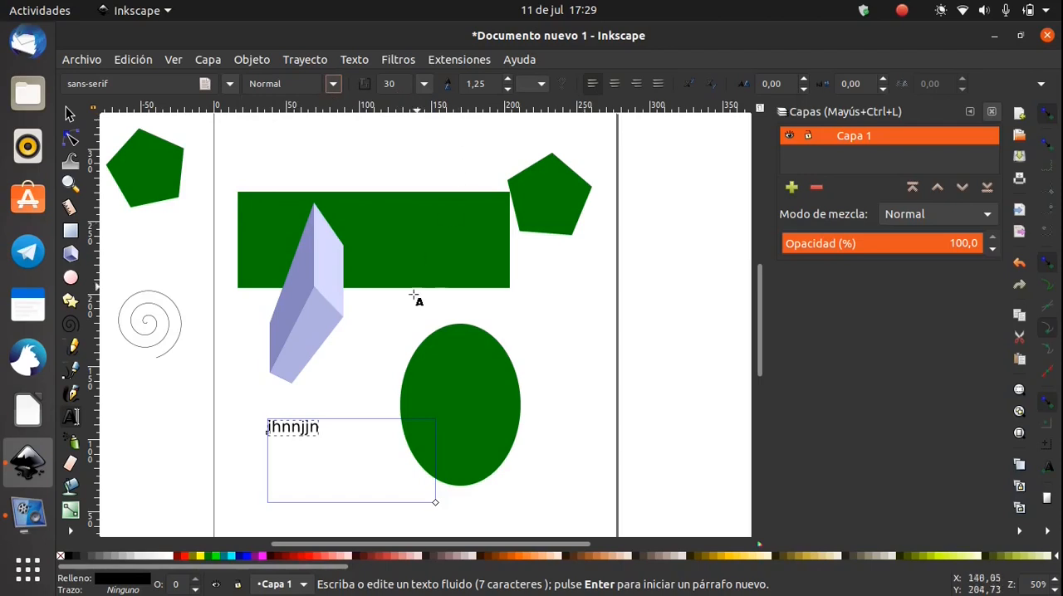
# Delete the sample text and all the drawn shapes
pyautogui.click(69, 115)
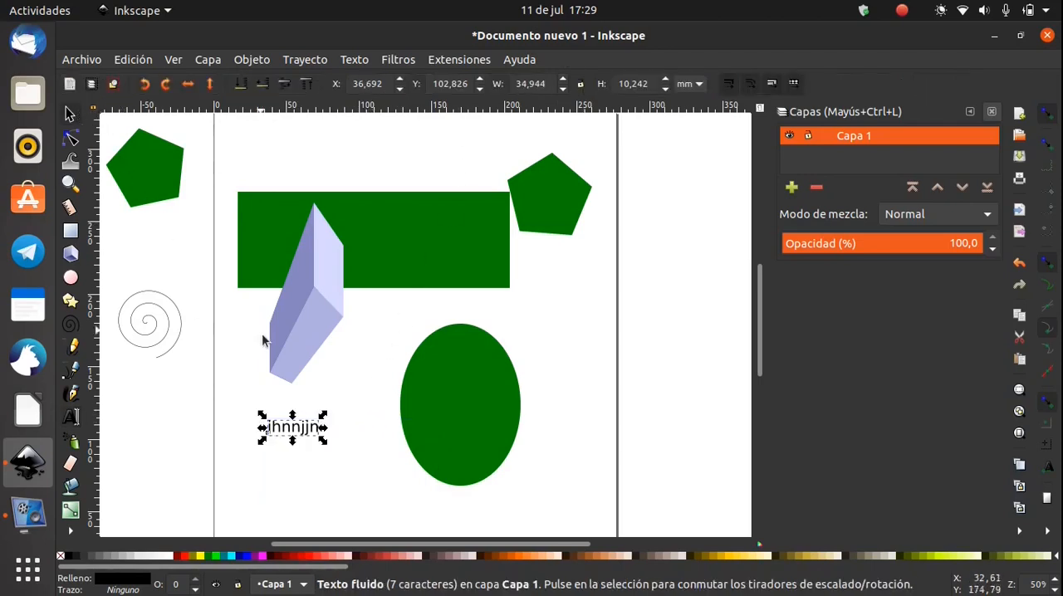
pyautogui.press('Delete')
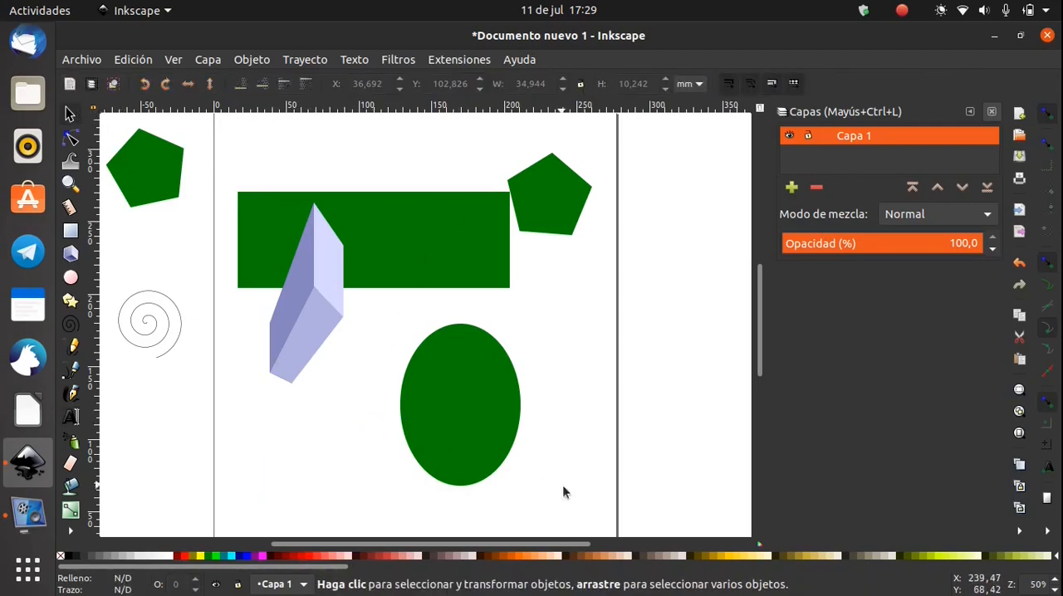
pyautogui.moveTo(681, 525); pyautogui.dragTo(116, 308)
pyautogui.press('Delete')
# Draw a green rectangle about 76 × 41 mm and spray copies of it across the page
pyautogui.scroll(-5, 170, 351)
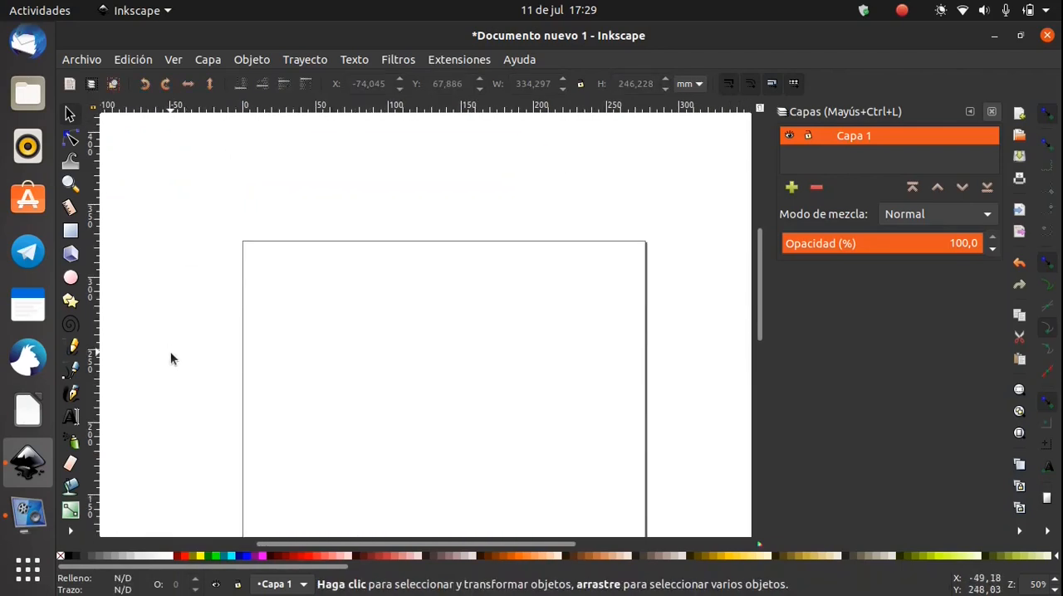
pyautogui.scroll(-1, 173, 439)
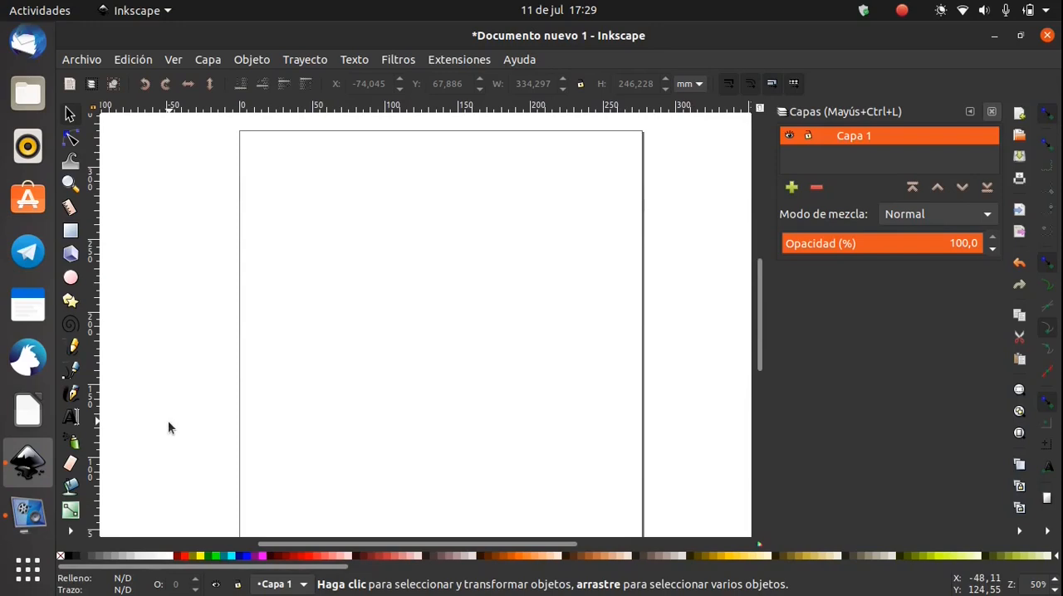
pyautogui.click(72, 443)
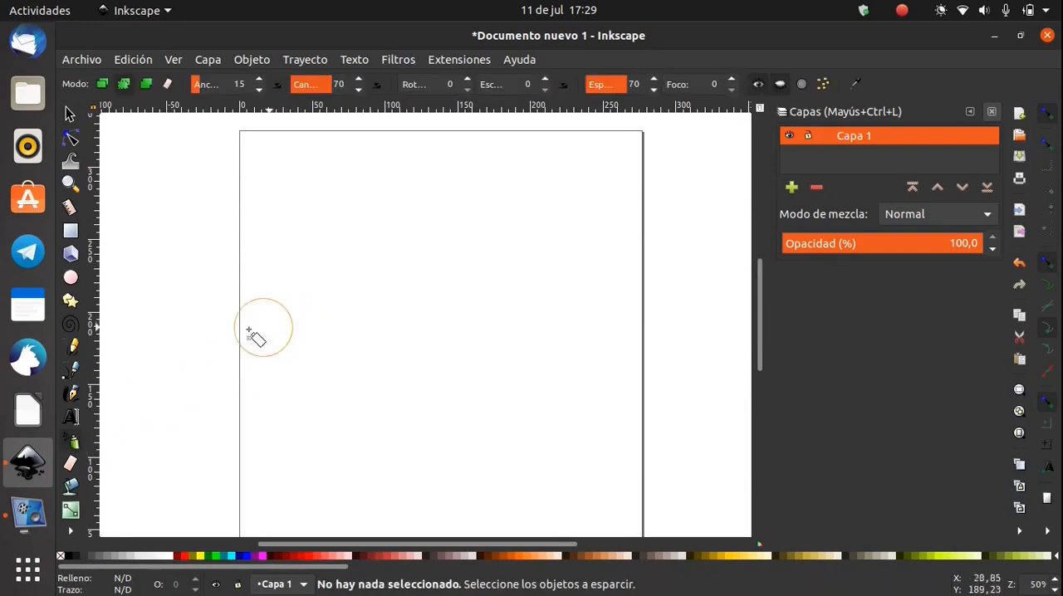
pyautogui.click(71, 232)
pyautogui.moveTo(324, 207); pyautogui.dragTo(435, 266)
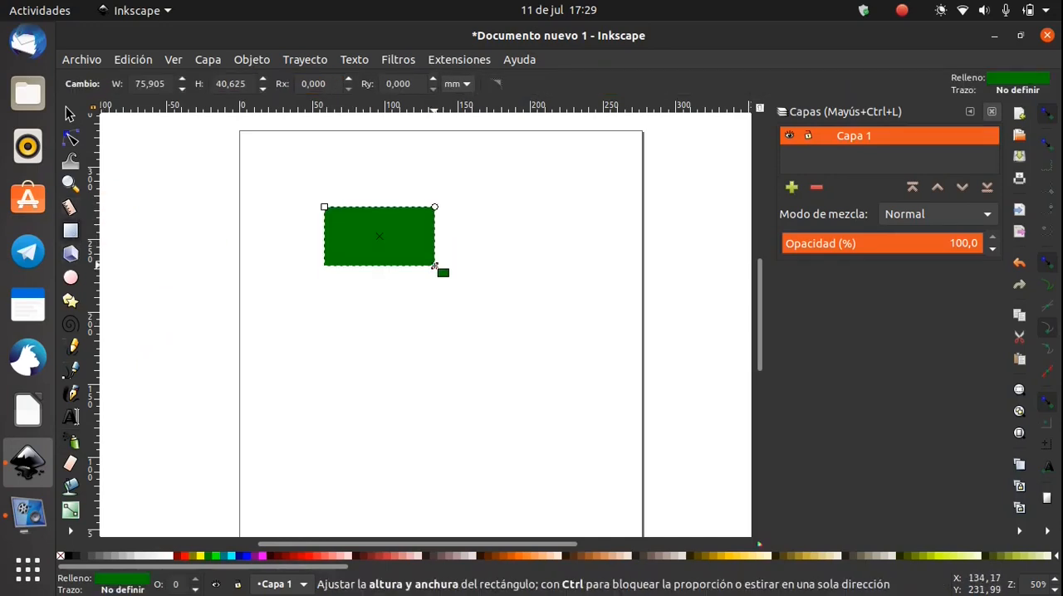
pyautogui.click(71, 441)
pyautogui.moveTo(375, 266)
pyautogui.mouseDown()
pyautogui.moveTo(376, 319)
pyautogui.moveTo(391, 340)
pyautogui.moveTo(482, 345)
pyautogui.moveTo(521, 296)
pyautogui.moveTo(520, 226)
pyautogui.moveTo(556, 169)
pyautogui.moveTo(625, 235)
pyautogui.moveTo(657, 386)
pyautogui.moveTo(597, 426)
pyautogui.moveTo(501, 459)
pyautogui.moveTo(374, 461)
pyautogui.moveTo(271, 445)
pyautogui.moveTo(236, 390)
pyautogui.moveTo(384, 296)
pyautogui.moveTo(644, 405)
pyautogui.moveTo(260, 455)
pyautogui.moveTo(240, 293)
pyautogui.moveTo(493, 231)
pyautogui.moveTo(470, 374)
pyautogui.mouseUp()
# Undo the sprayed copies and the green rectangle
pyautogui.hotkey('ctrl', 'z')
pyautogui.hotkey('ctrl', 'z')
pyautogui.hotkey('ctrl', 'z')
pyautogui.hotkey('ctrl', 'z')
pyautogui.hotkey('ctrl', 'z')
pyautogui.hotkey('ctrl', 'z')
pyautogui.hotkey('ctrl', 'z')
pyautogui.hotkey('ctrl', 'z')
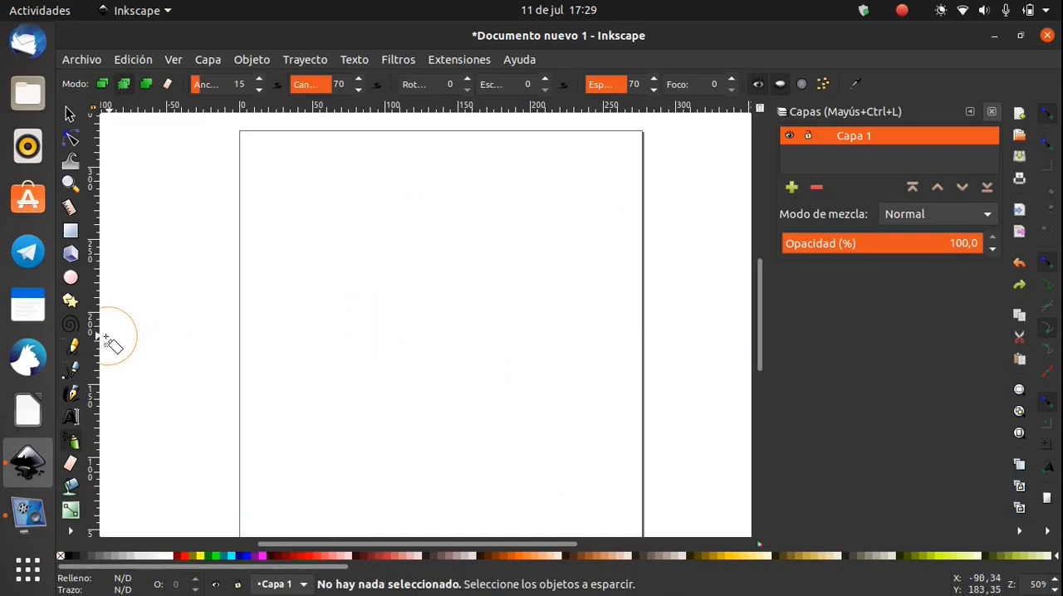
# With the Pencil tool in regular Bézier mode, draw a straight line extended by a freehand curve, plus a winding freehand outline around it
pyautogui.click(71, 345)
pyautogui.click(102, 84)
pyautogui.click(334, 185)
pyautogui.click(322, 372)
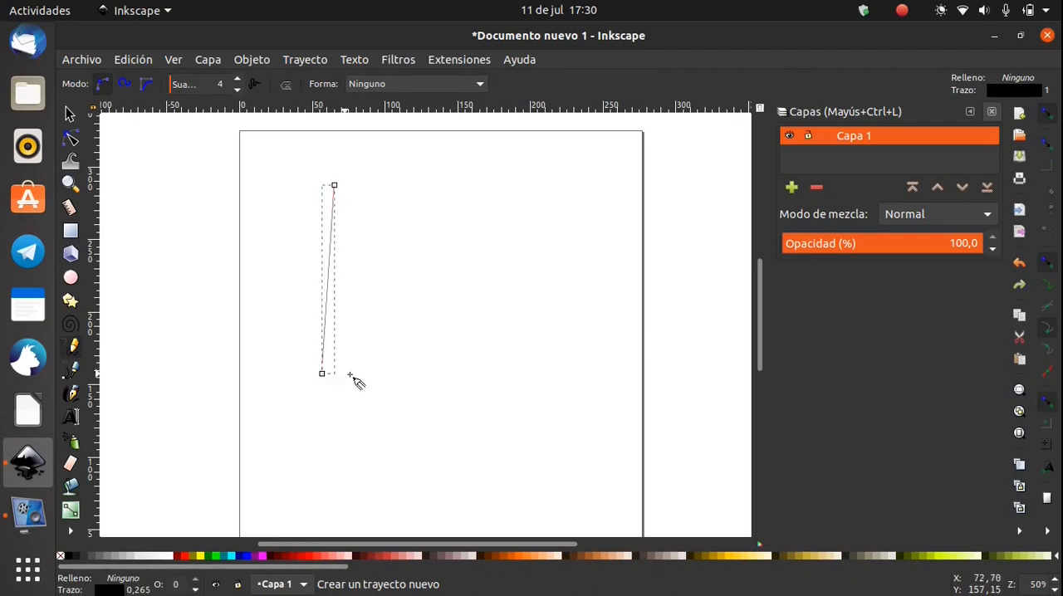
pyautogui.moveTo(324, 376)
pyautogui.mouseDown()
pyautogui.moveTo(489, 354)
pyautogui.moveTo(524, 317)
pyautogui.moveTo(549, 258)
pyautogui.moveTo(601, 253)
pyautogui.moveTo(581, 291)
pyautogui.moveTo(629, 359)
pyautogui.moveTo(581, 390)
pyautogui.moveTo(558, 354)
pyautogui.moveTo(560, 319)
pyautogui.moveTo(521, 390)
pyautogui.moveTo(407, 414)
pyautogui.moveTo(338, 413)
pyautogui.moveTo(281, 291)
pyautogui.moveTo(309, 242)
pyautogui.moveTo(310, 181)
pyautogui.moveTo(345, 162)
pyautogui.moveTo(379, 222)
pyautogui.moveTo(531, 281)
pyautogui.mouseUp()
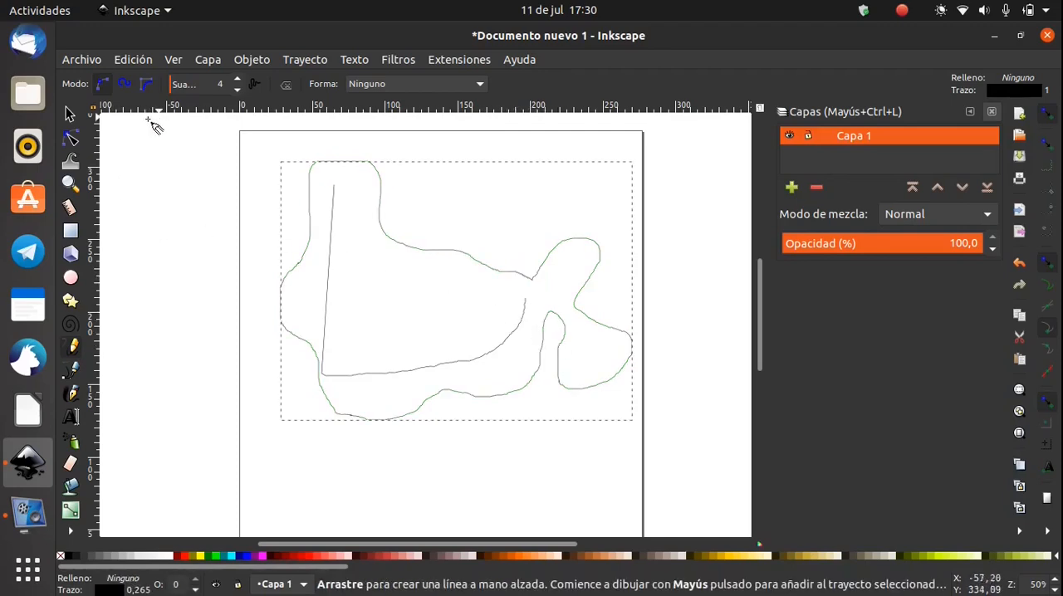
# Draw a closed triangle of straight pencil segments starting outside the page and deselect it
pyautogui.moveTo(146, 183); pyautogui.dragTo(144, 404)
pyautogui.click(145, 405)
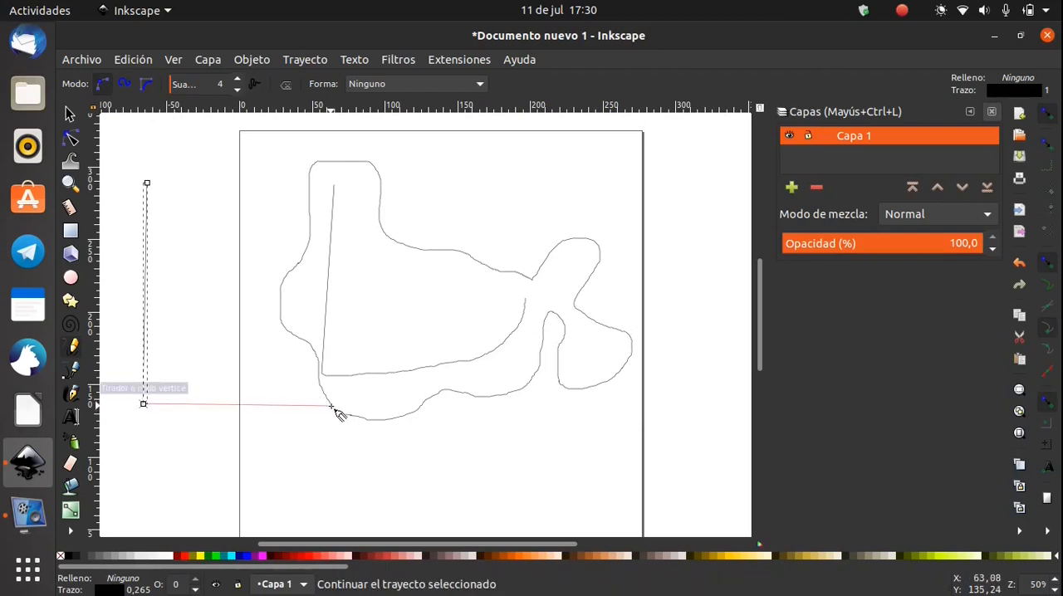
pyautogui.click(316, 407)
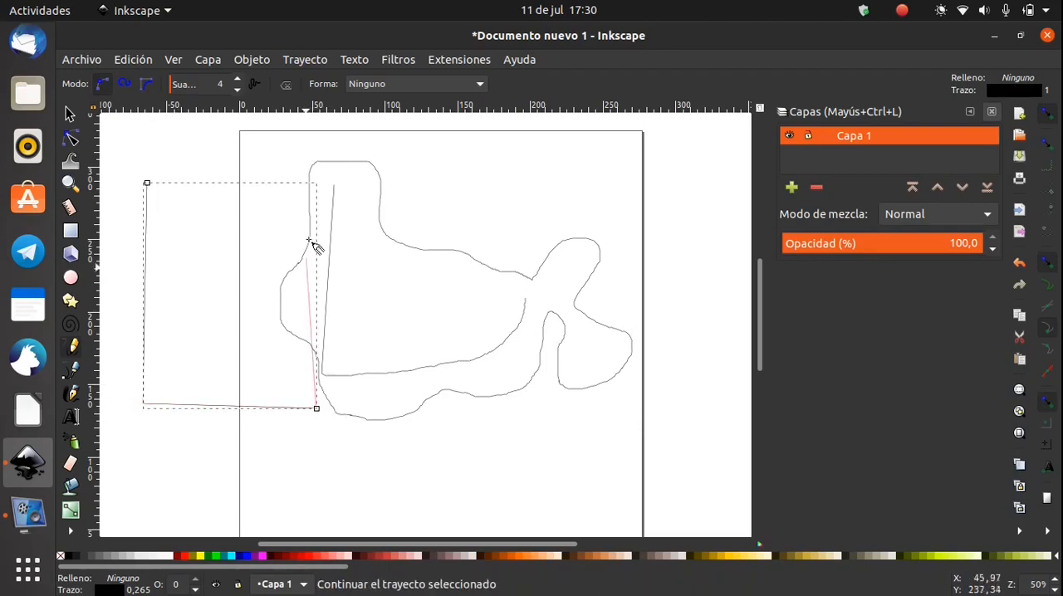
pyautogui.click(147, 183)
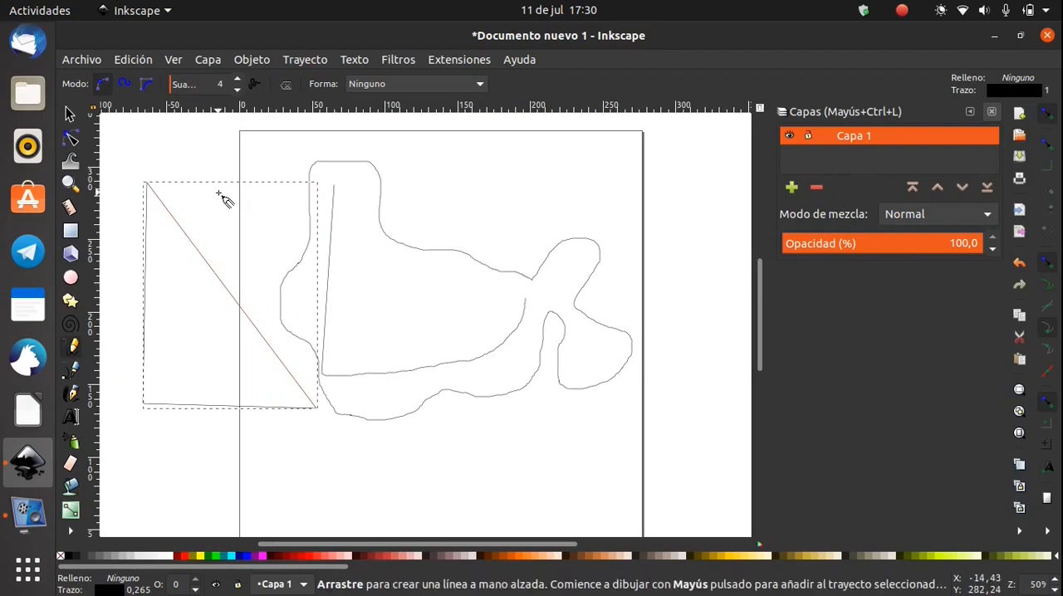
pyautogui.press('Escape')
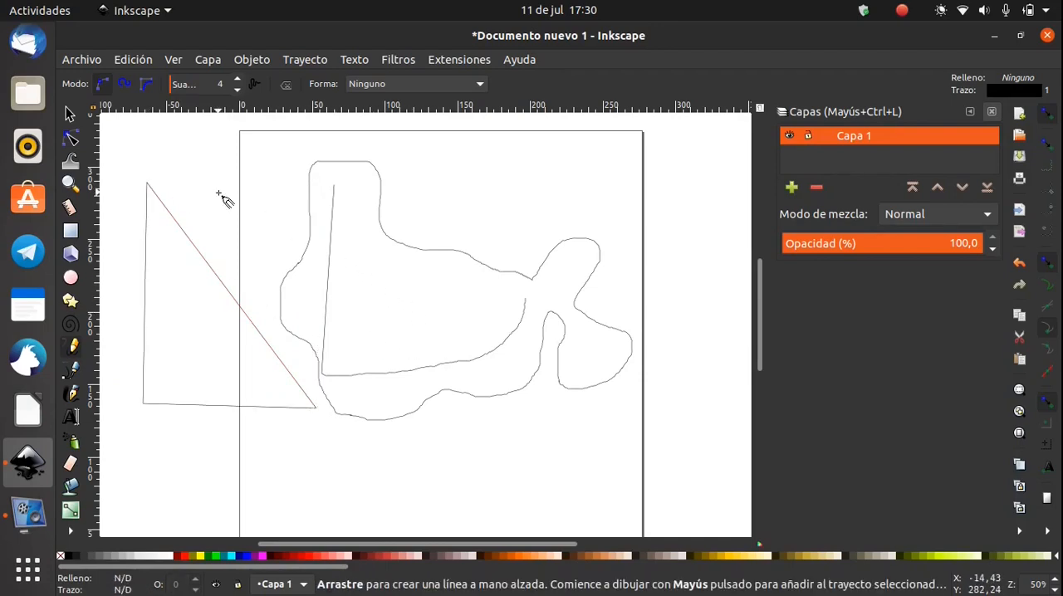
# Undo the triangle and all the pencil strokes
pyautogui.hotkey('ctrl', 'z')
pyautogui.hotkey('ctrl', 'z')
pyautogui.hotkey('ctrl', 'z')
pyautogui.hotkey('ctrl', 'z')
pyautogui.hotkey('ctrl', 'z')
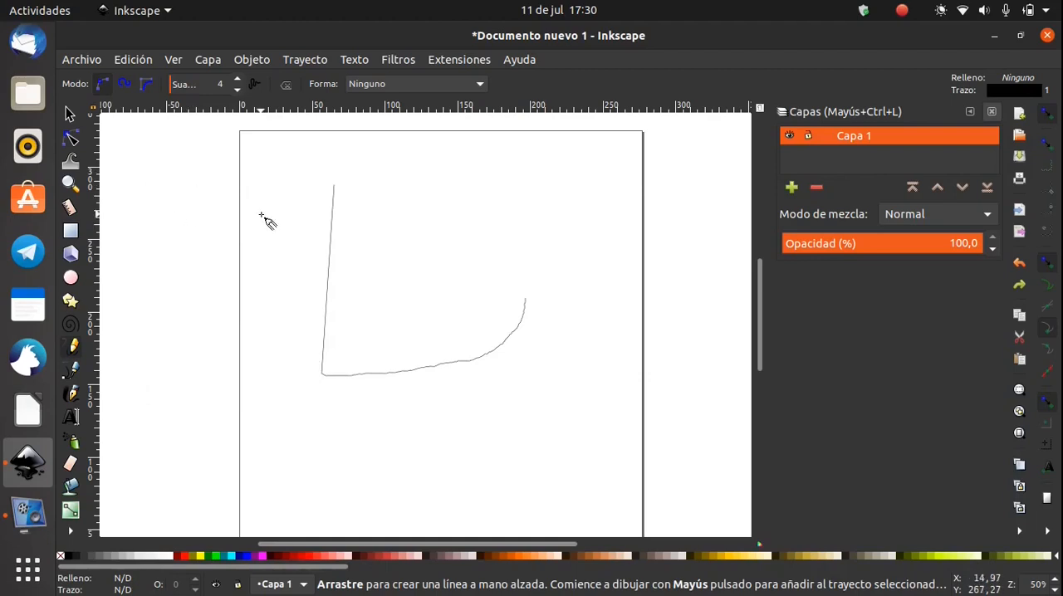
pyautogui.hotkey('ctrl', 'z')
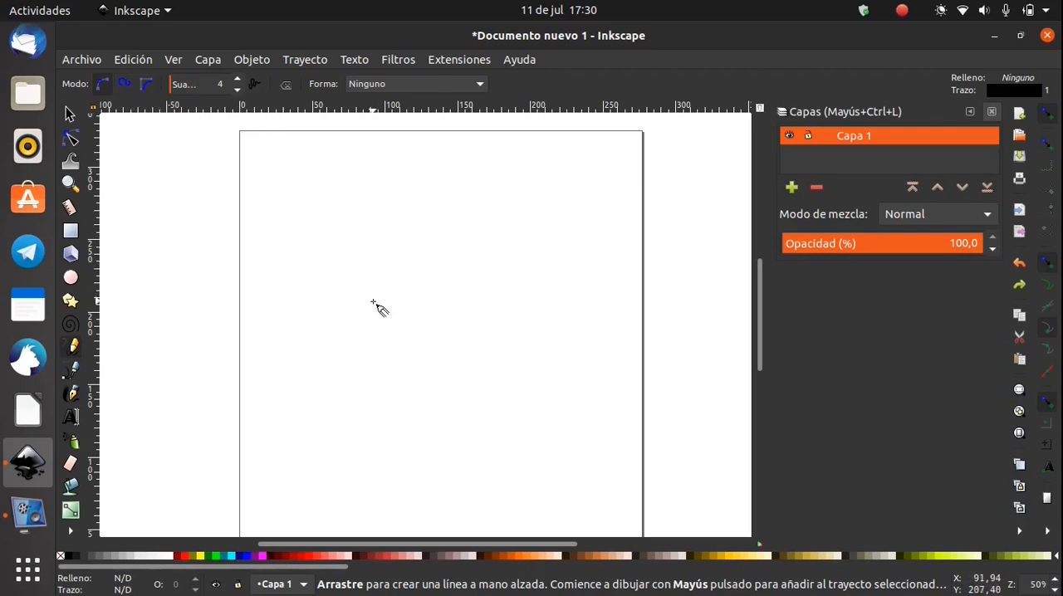
# With the Pen tool in Spiro mode, draw a closed circular path through three points on the page, and delete it
pyautogui.click(147, 83)
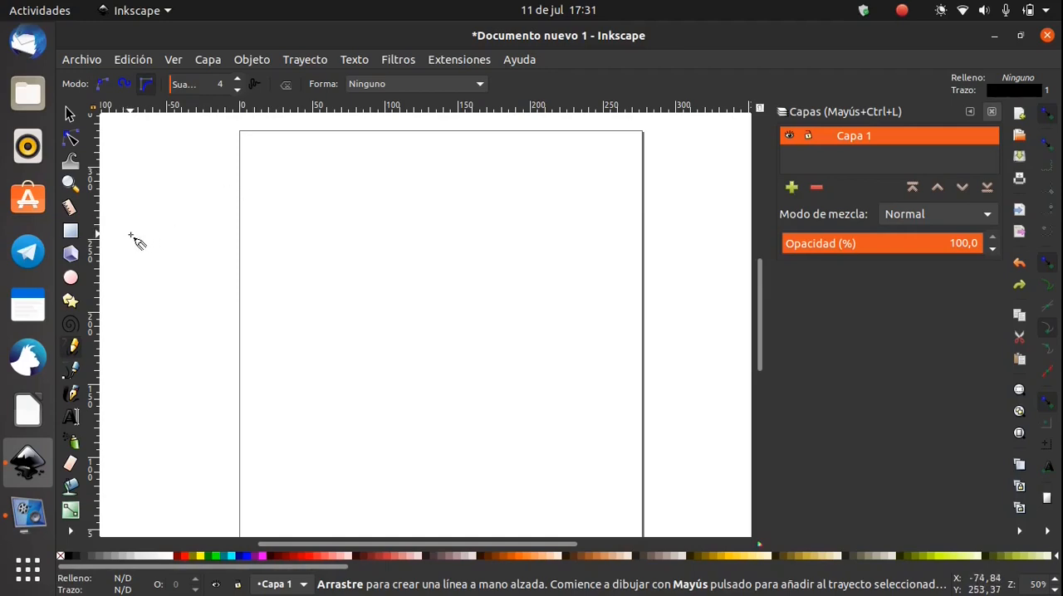
pyautogui.click(73, 371)
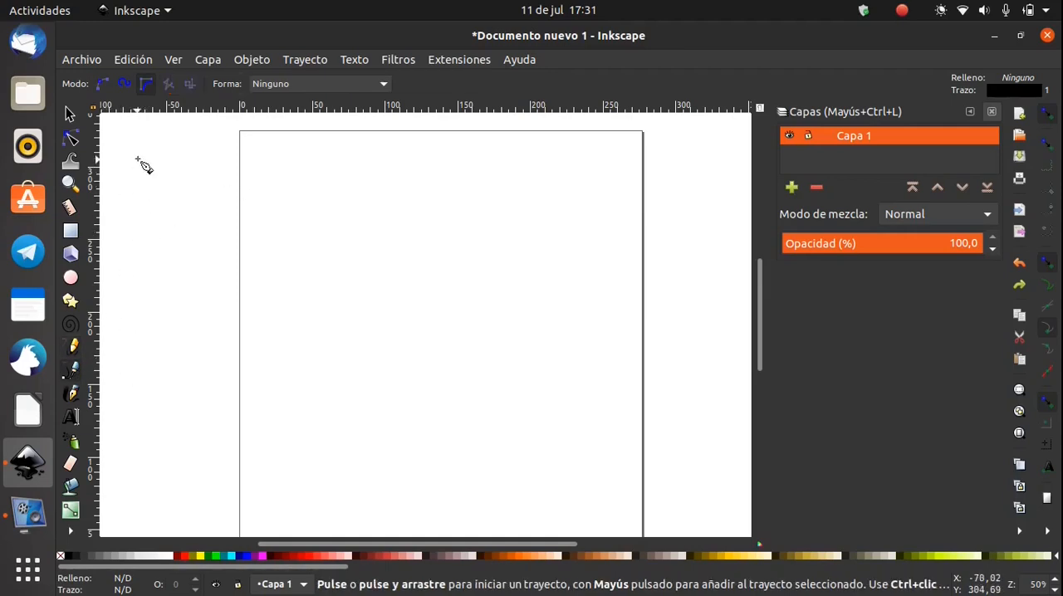
pyautogui.click(285, 317)
pyautogui.click(524, 308)
pyautogui.click(486, 189)
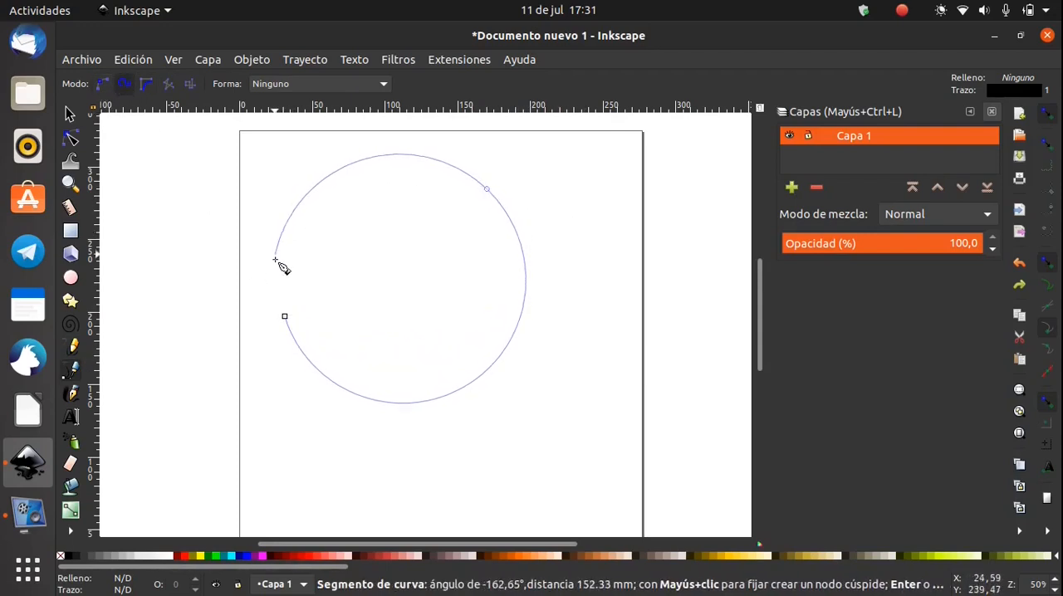
pyautogui.click(285, 316)
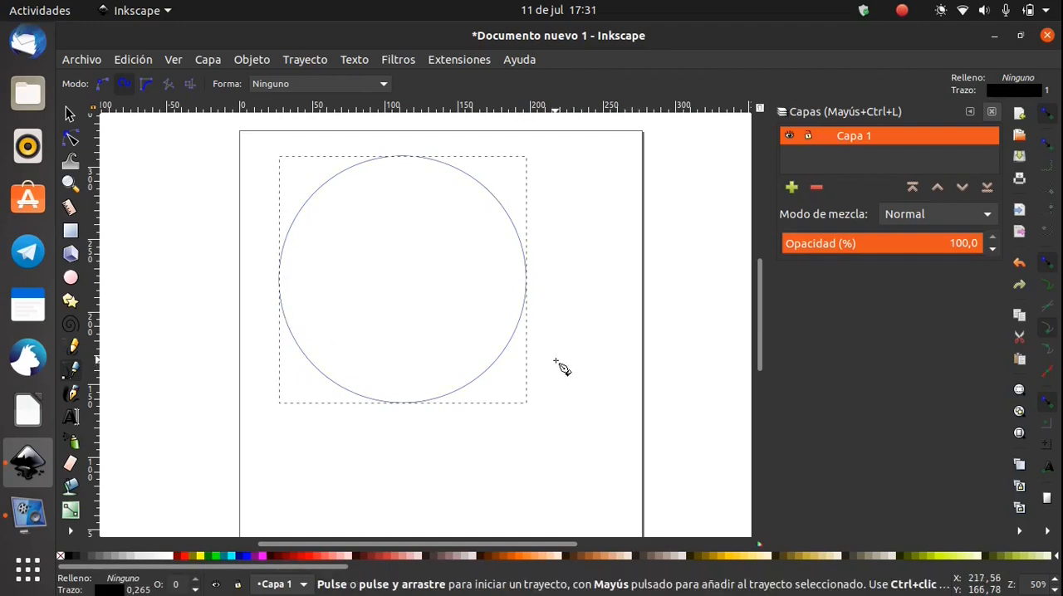
pyautogui.press('Delete')
# Draw a closed four-sided polygon of straight segments in regular Bézier mode across the page's left edge, and undo it
pyautogui.click(103, 83)
pyautogui.click(396, 185)
pyautogui.click(356, 378)
pyautogui.click(162, 301)
pyautogui.click(228, 166)
pyautogui.click(396, 185)
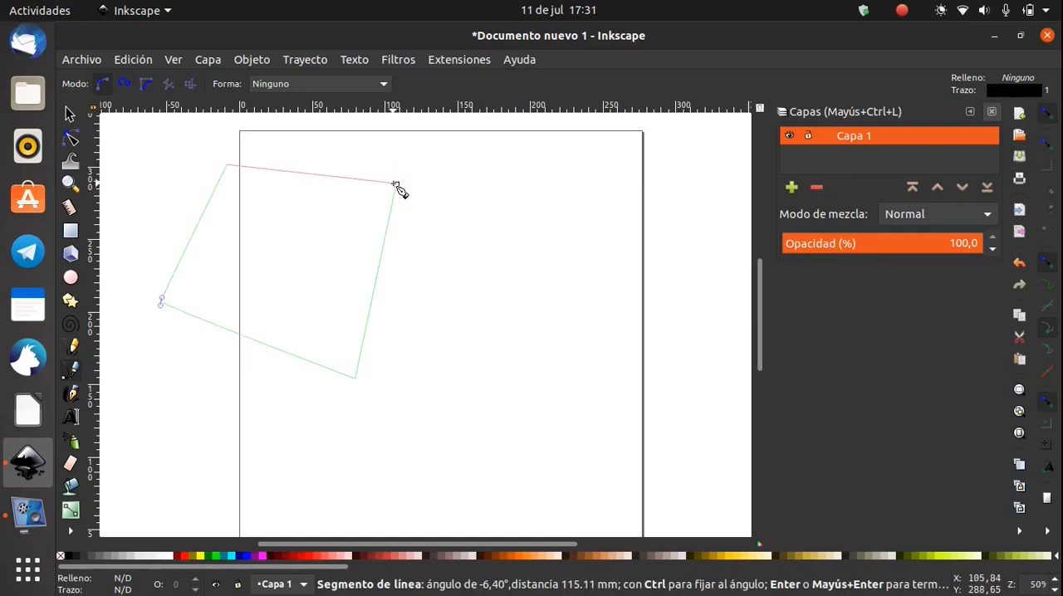
pyautogui.click(396, 184)
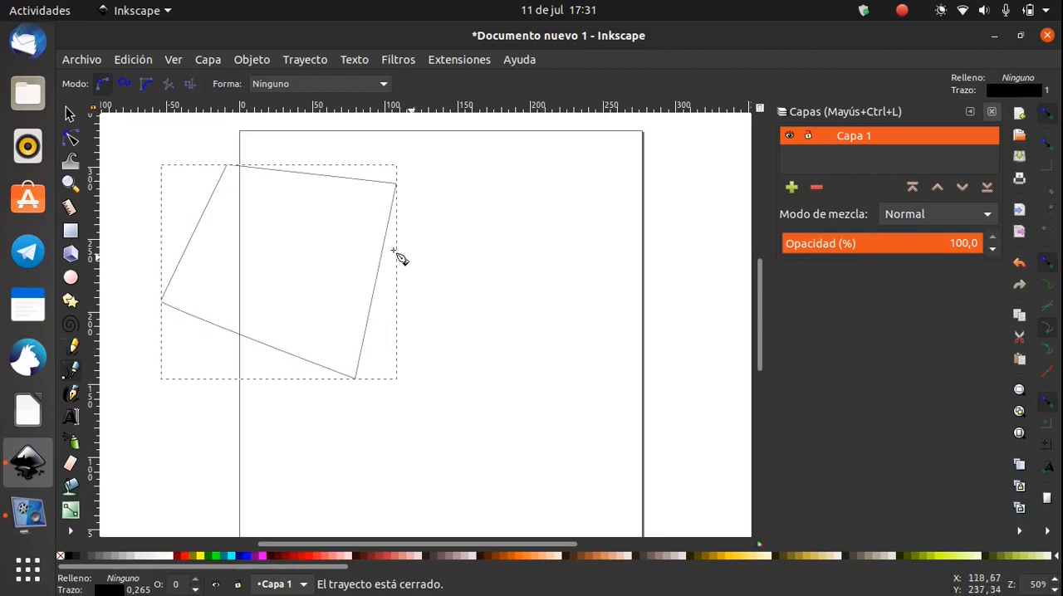
pyautogui.hotkey('ctrl', 'z')
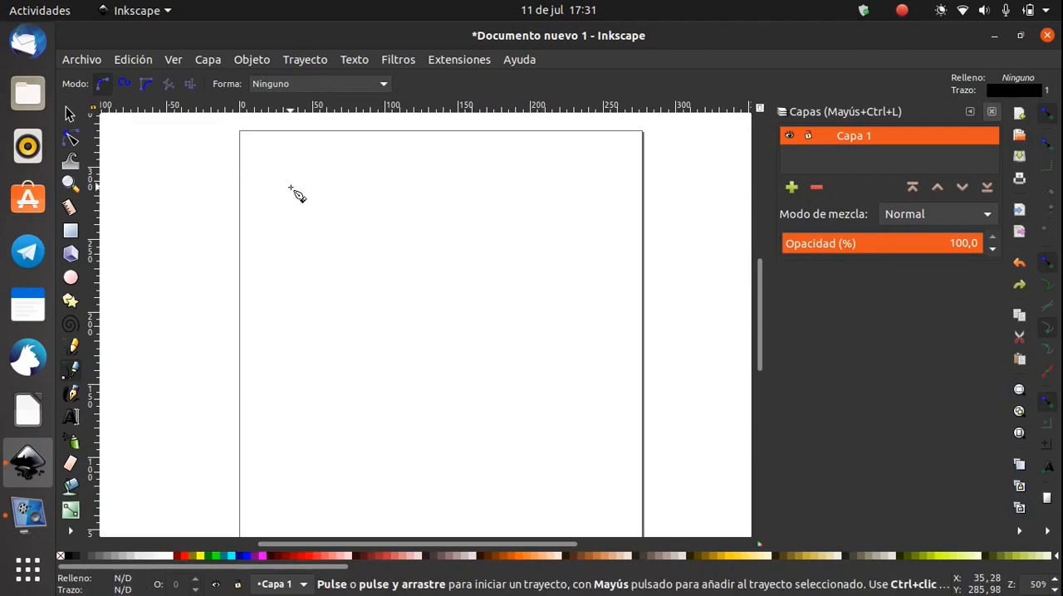
# Set the Pen tool to BSpline path mode
pyautogui.click(148, 83)
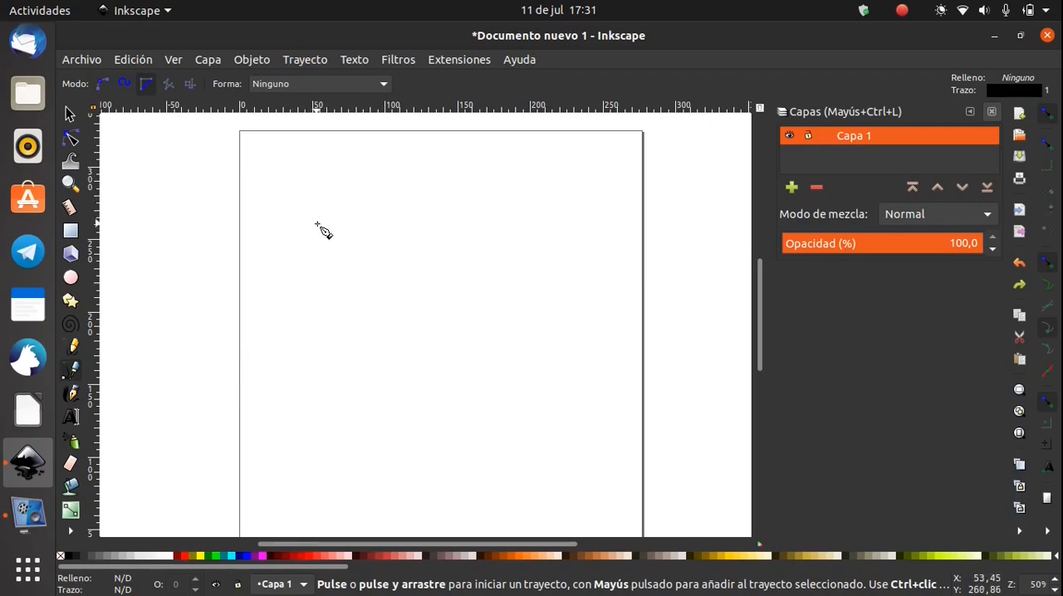
pyautogui.scroll(2, 316, 222)
pyautogui.moveTo(331, 221); pyautogui.dragTo(277, 325)
pyautogui.scroll(2, 278, 287)
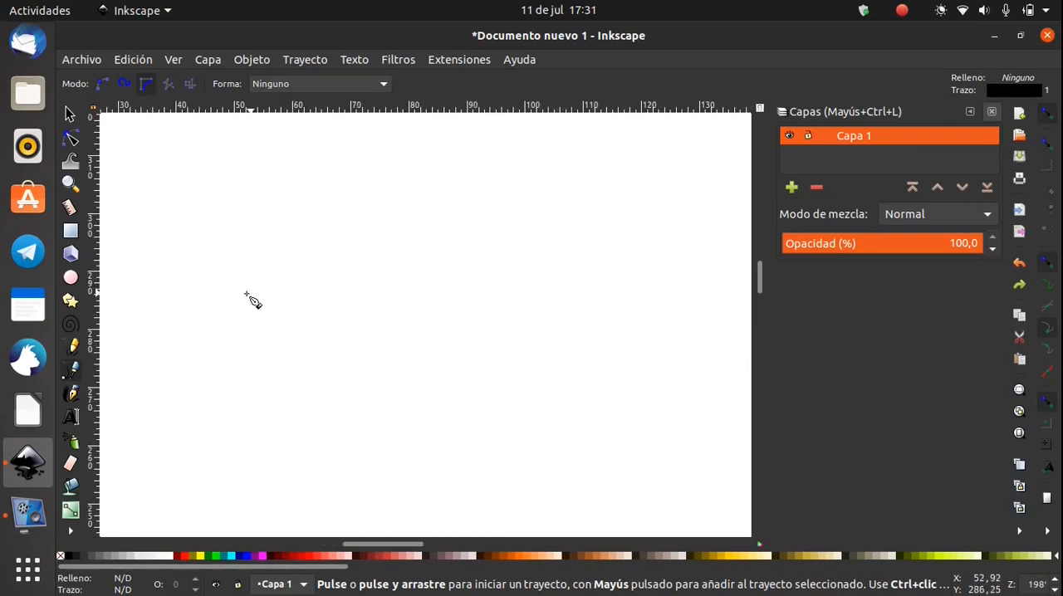
# Draw a closed, hook-shaped curved band with BSpline segments, and delete it
pyautogui.click(213, 268)
pyautogui.click(366, 237)
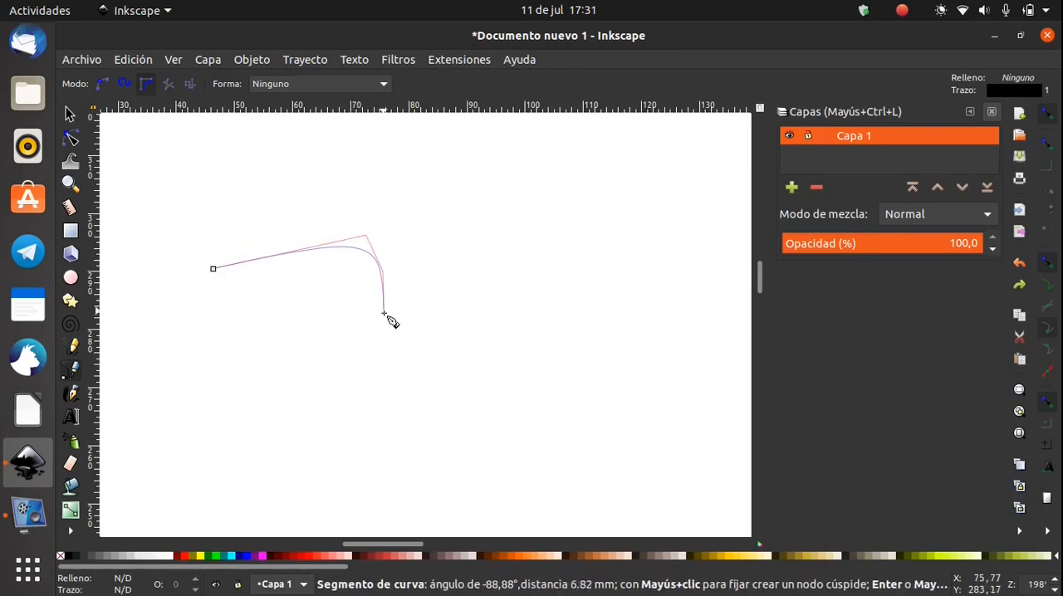
pyautogui.click(351, 366)
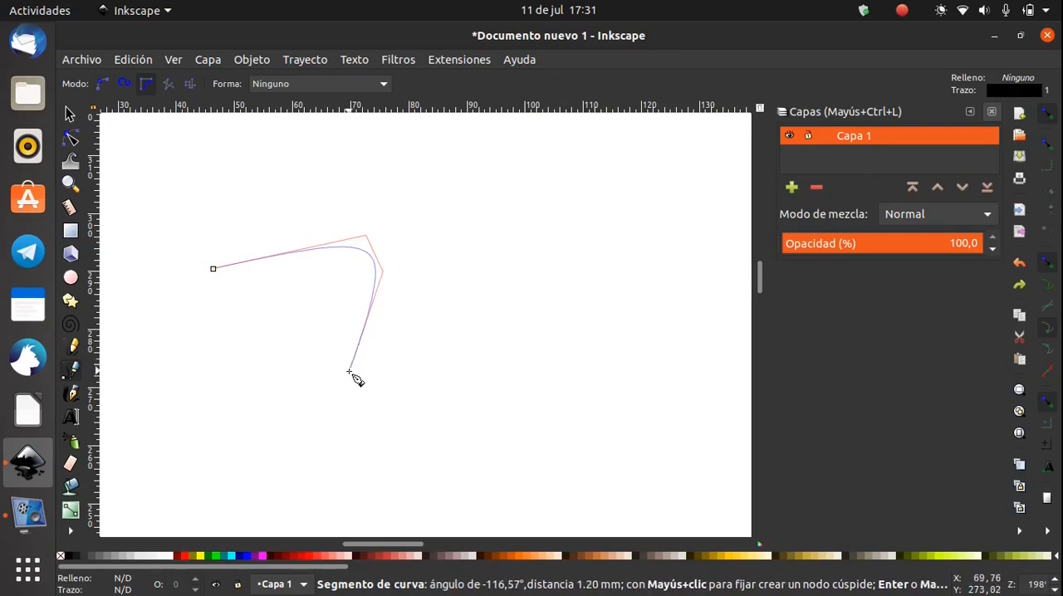
pyautogui.click(263, 353)
pyautogui.click(249, 310)
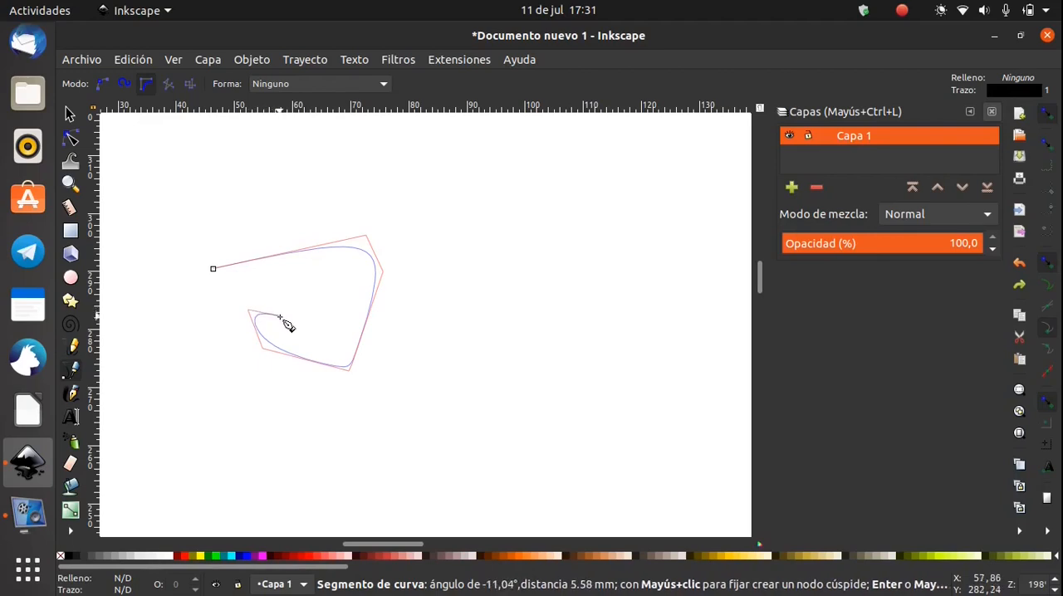
pyautogui.click(331, 353)
pyautogui.click(358, 309)
pyautogui.click(353, 266)
pyautogui.click(330, 259)
pyautogui.click(273, 270)
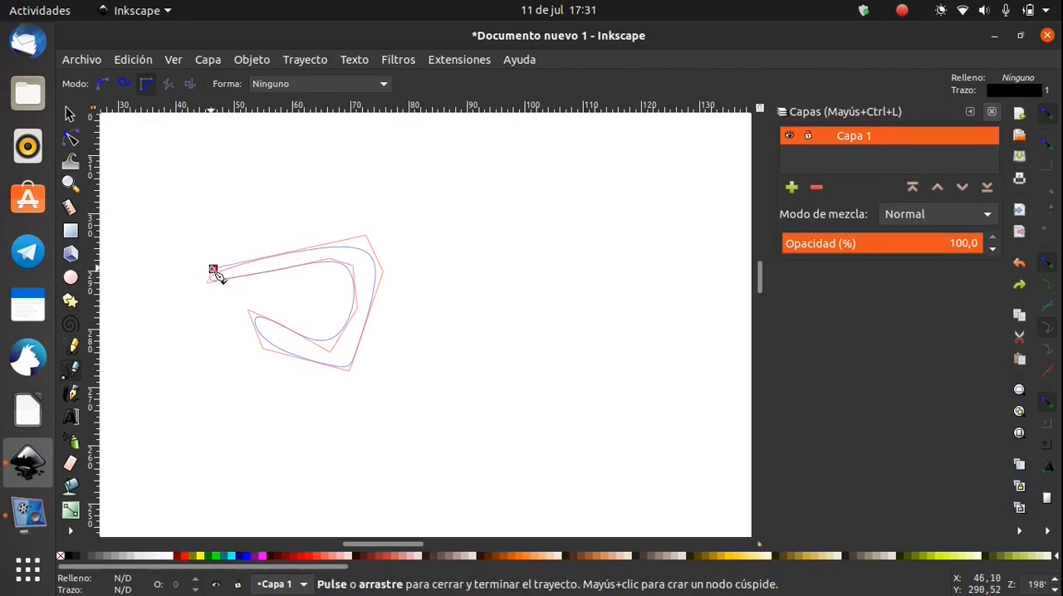
pyautogui.click(213, 270)
pyautogui.press('Delete')
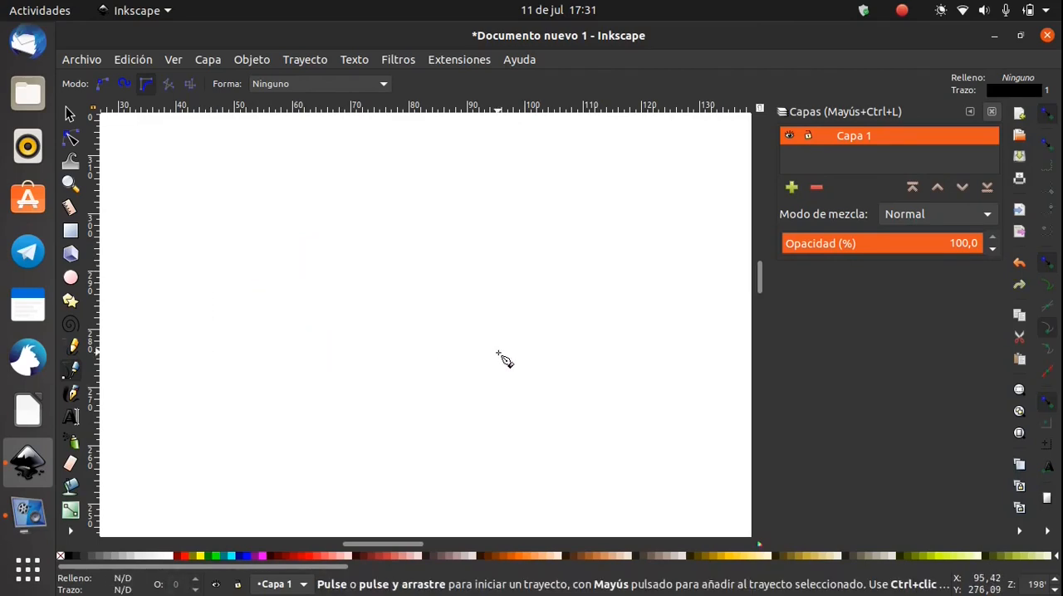
# Draw a closed almond-shaped BSpline outline about 20 mm wide as the contour of an eye
pyautogui.click(208, 263)
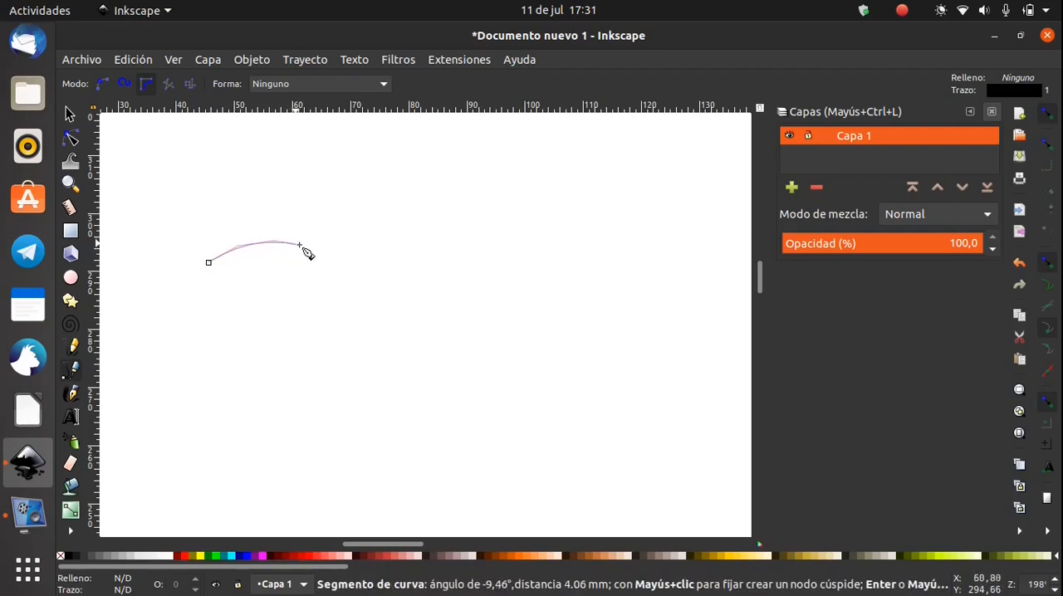
pyautogui.click(330, 261)
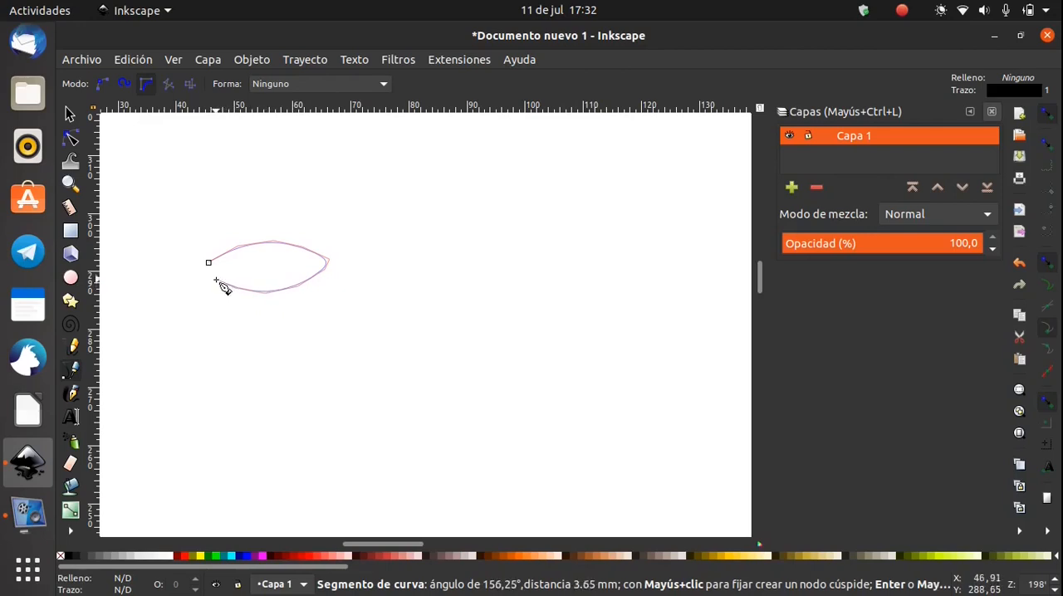
pyautogui.click(207, 265)
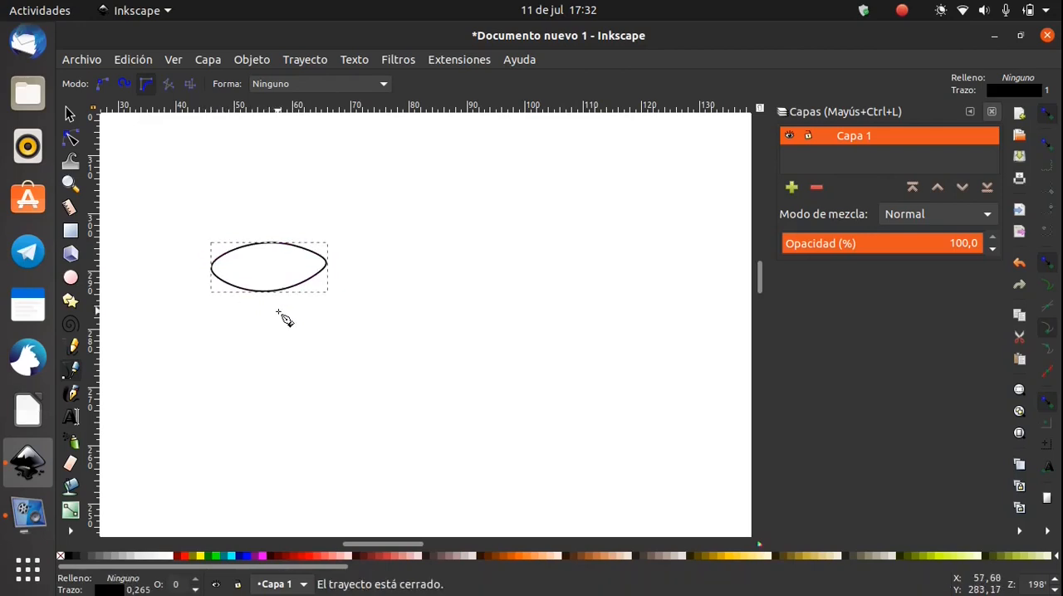
# Draw an open U-shaped iris curve from the eye's upper outline down along its lower edge and back up, about 12 mm wide
pyautogui.scroll(3, 261, 278)
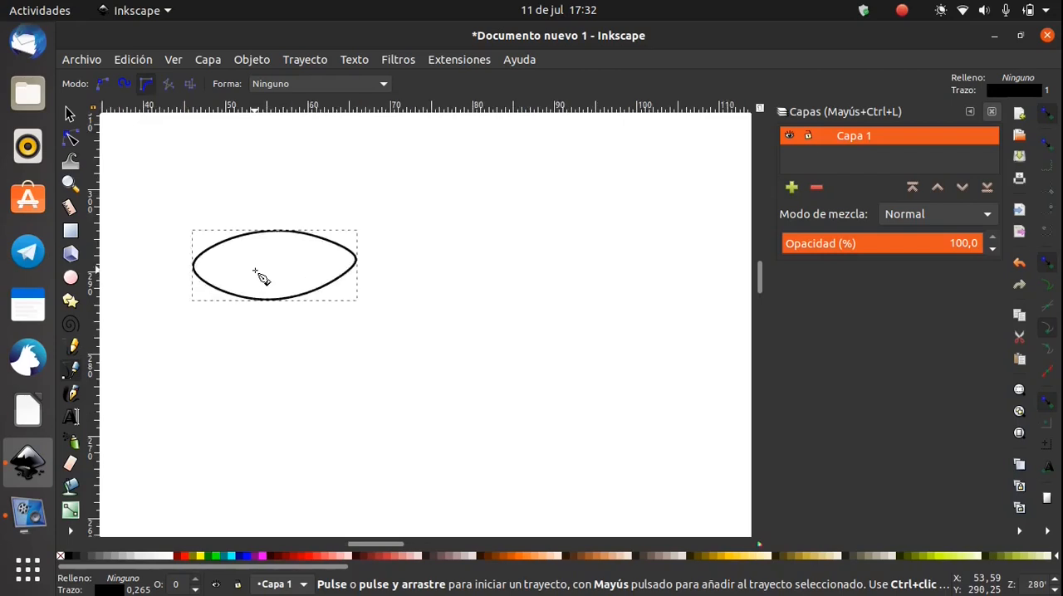
pyautogui.scroll(1, 256, 269)
pyautogui.moveTo(257, 270); pyautogui.dragTo(334, 315)
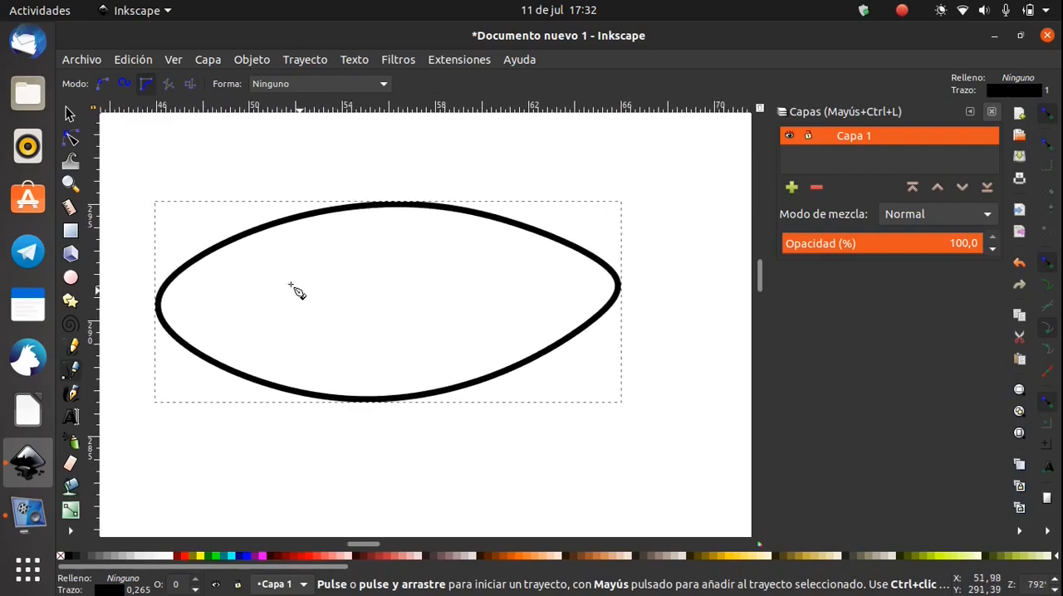
pyautogui.click(238, 240)
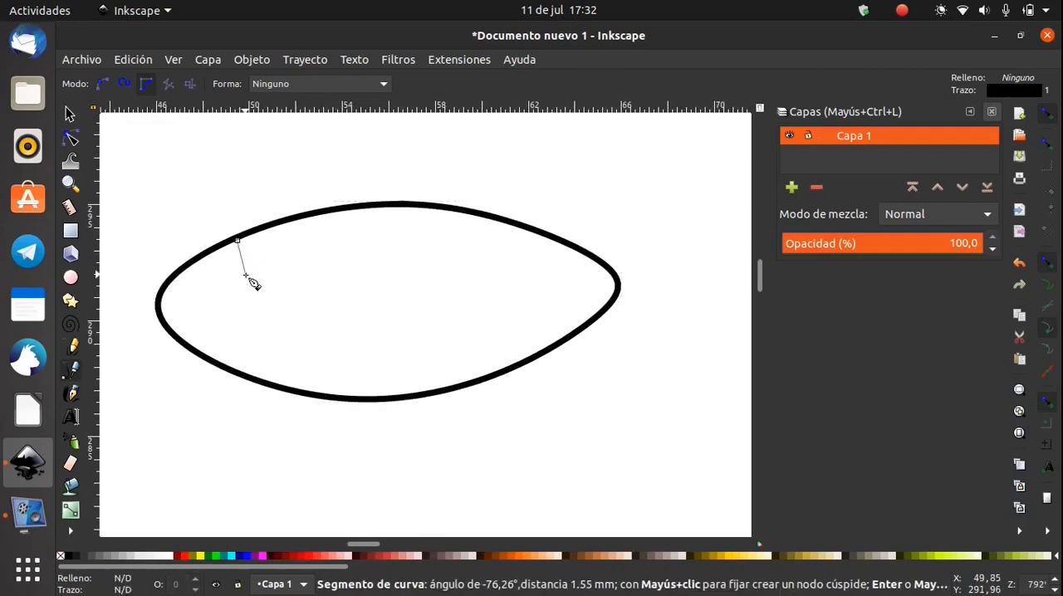
pyautogui.click(264, 338)
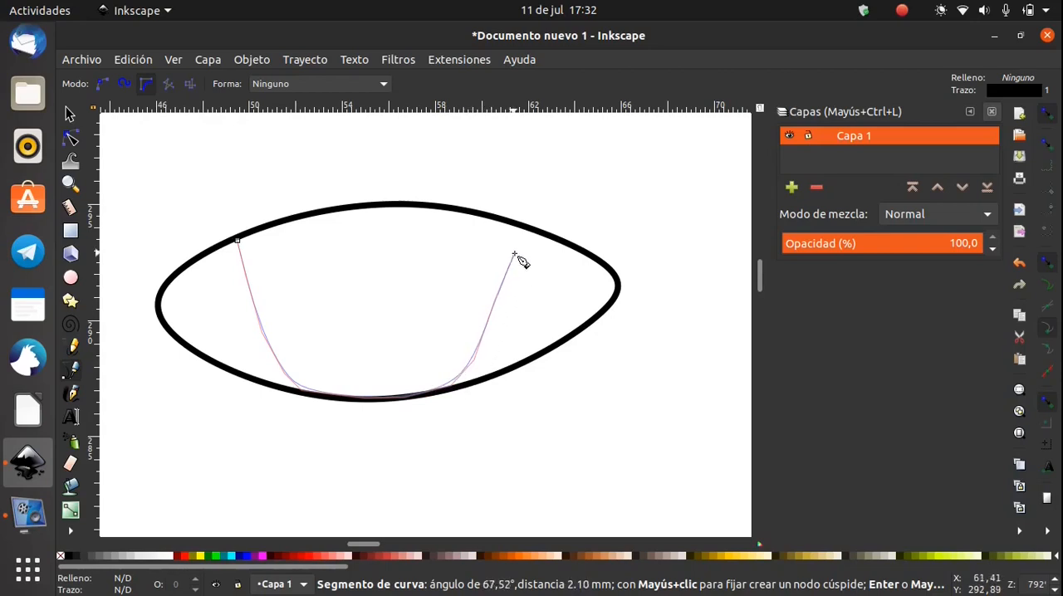
pyautogui.click(516, 225)
pyautogui.press('Return')
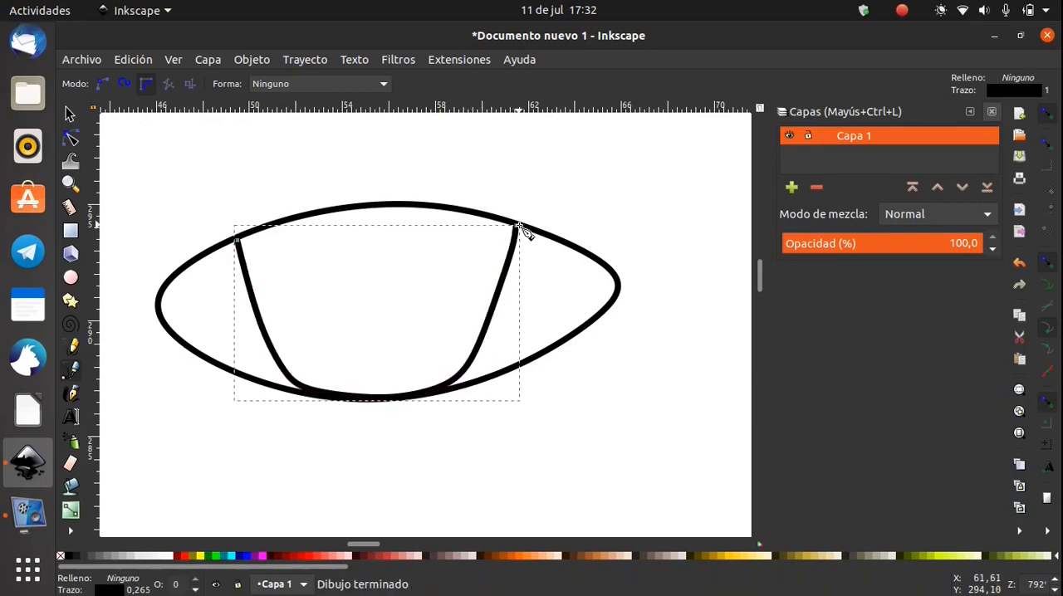
# Draw a smaller open U-shaped curve inside the iris curve, starting and ending on the eye's upper outline, about 9 mm wide
pyautogui.click(268, 227)
pyautogui.click(330, 343)
pyautogui.click(360, 351)
pyautogui.click(398, 352)
pyautogui.click(427, 334)
pyautogui.click(452, 297)
pyautogui.click(470, 267)
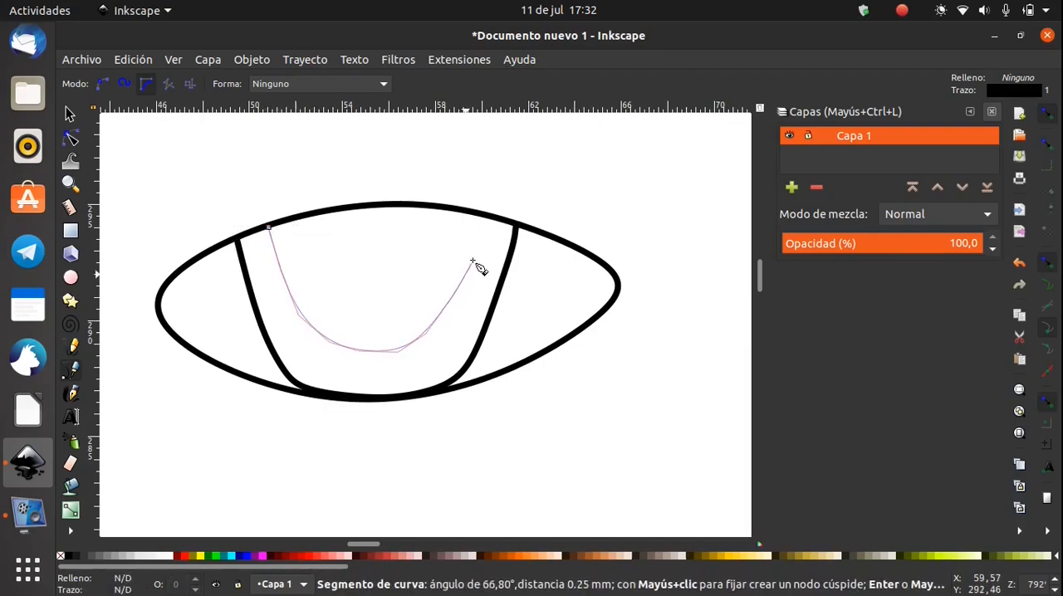
pyautogui.doubleClick(483, 215)
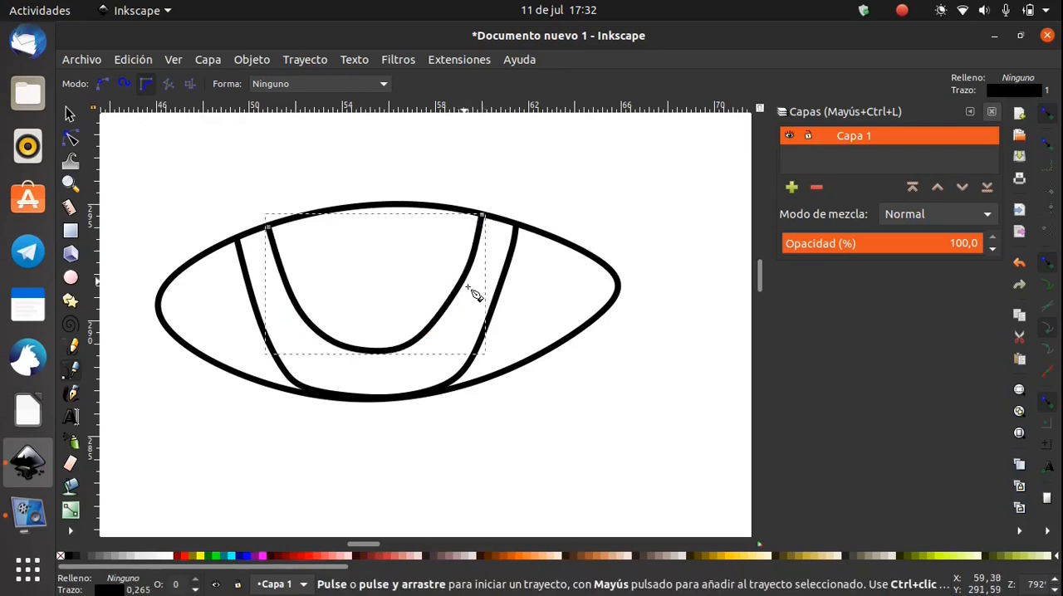
# Draw a closed arched band above the eye, about 25 mm wide and 6 mm high, and deselect it
pyautogui.scroll(-4, 476, 298)
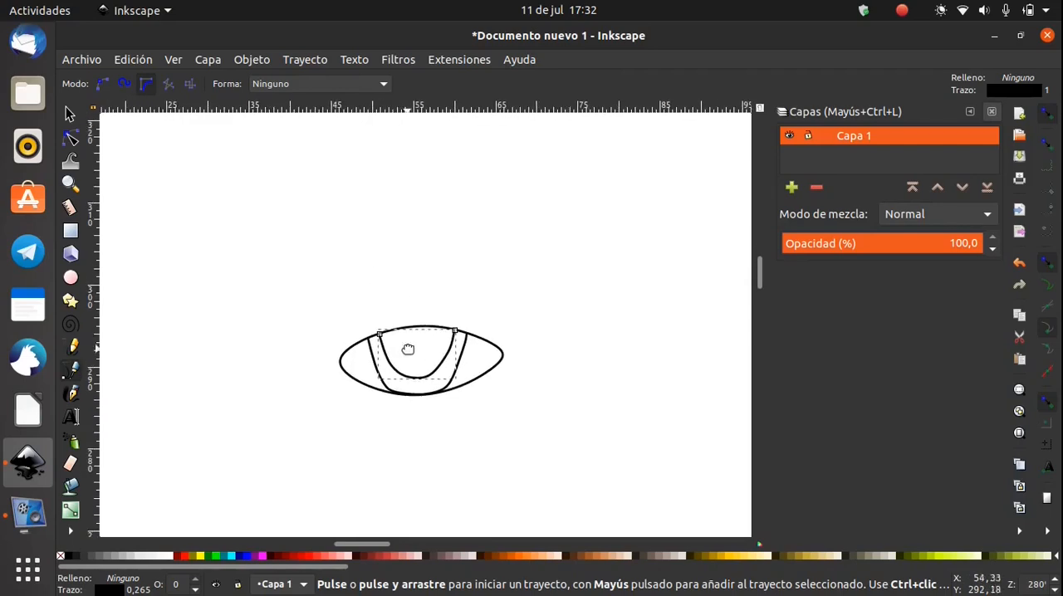
pyautogui.click(316, 352)
pyautogui.press('Escape')
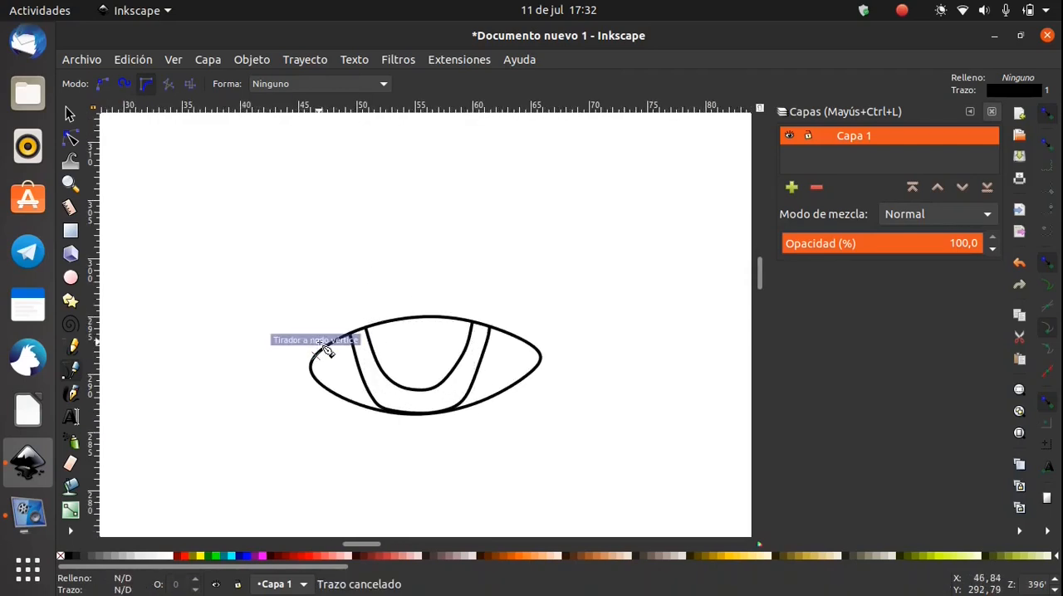
pyautogui.click(274, 326)
pyautogui.click(333, 290)
pyautogui.click(380, 274)
pyautogui.click(441, 270)
pyautogui.click(484, 283)
pyautogui.click(558, 331)
pyautogui.click(496, 312)
pyautogui.click(476, 305)
pyautogui.click(455, 296)
pyautogui.click(424, 292)
pyautogui.click(389, 303)
pyautogui.click(367, 301)
pyautogui.click(346, 312)
pyautogui.click(312, 322)
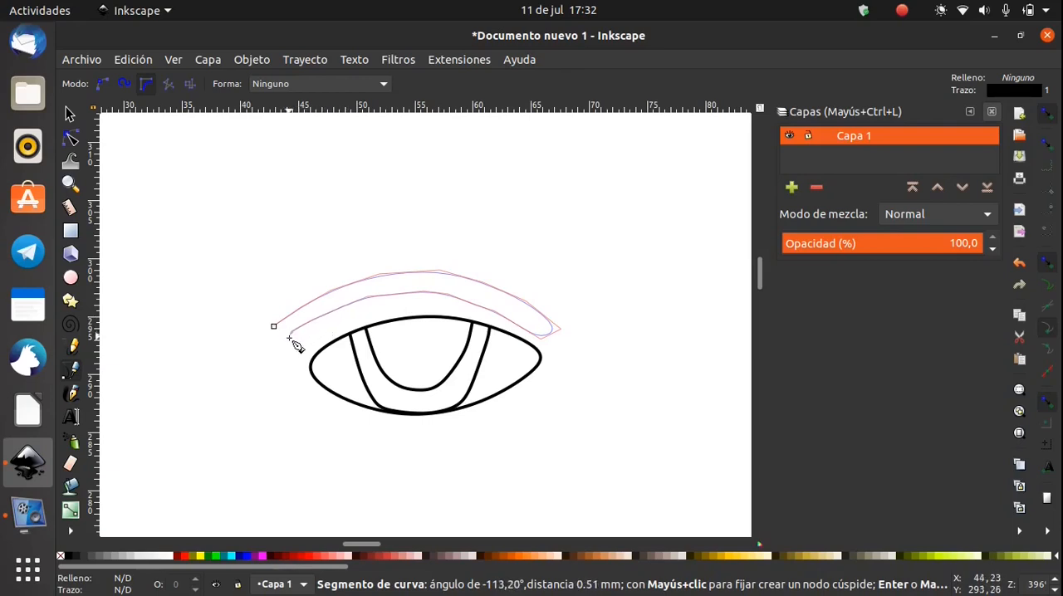
pyautogui.click(274, 327)
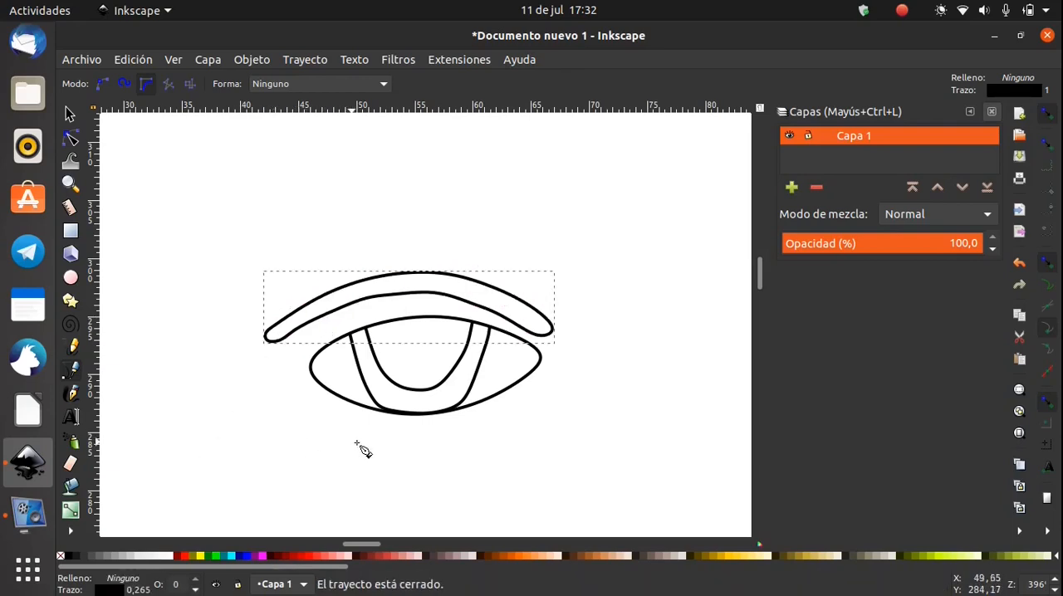
pyautogui.click(70, 114)
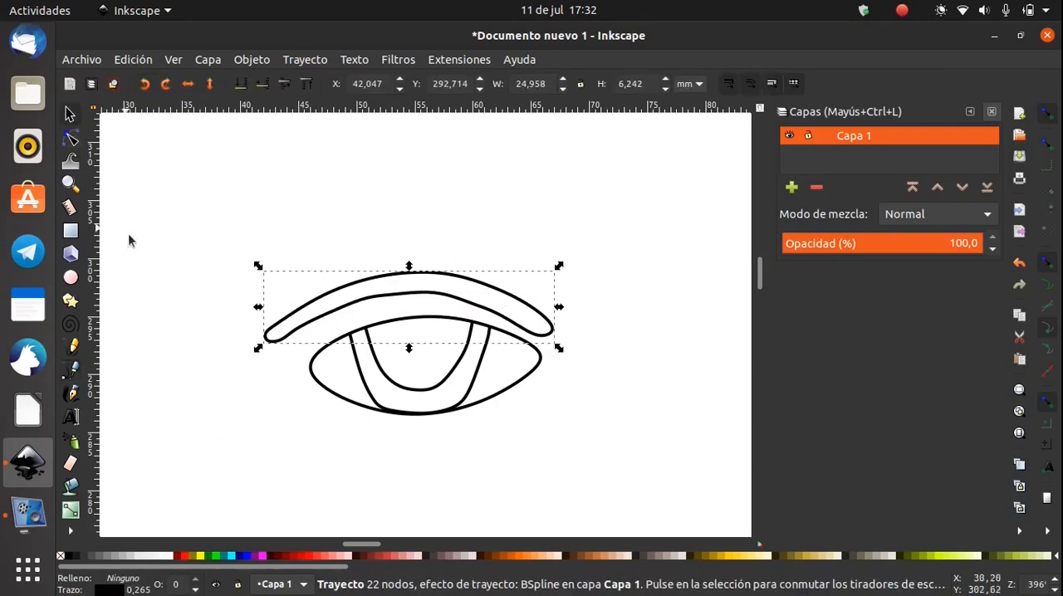
pyautogui.click(183, 386)
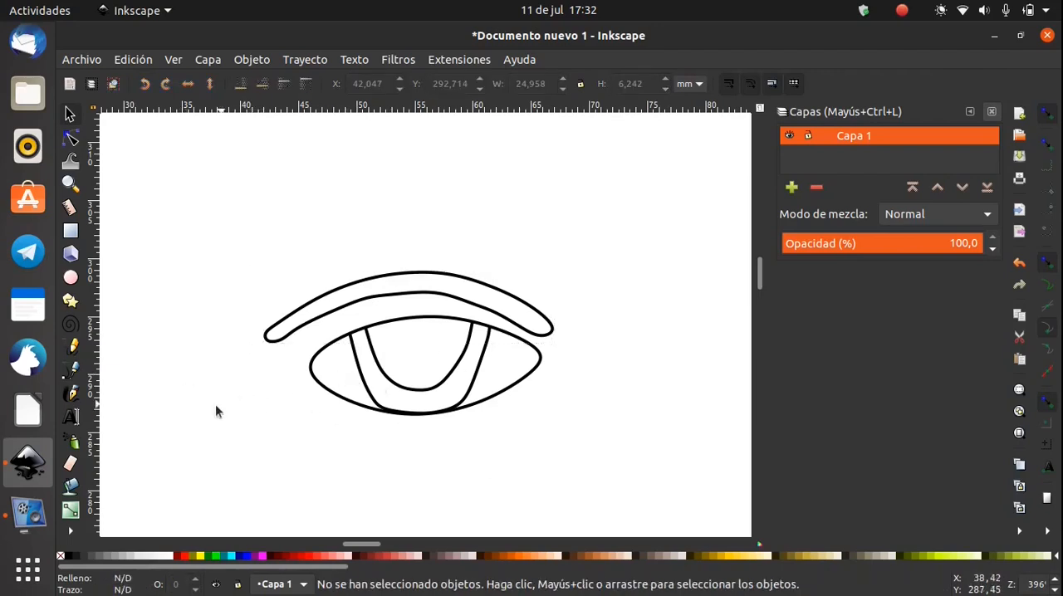
# With the Paint Bucket, fill the area inside the smaller U-shaped curve dark brown and the band surrounding it black
pyautogui.click(72, 485)
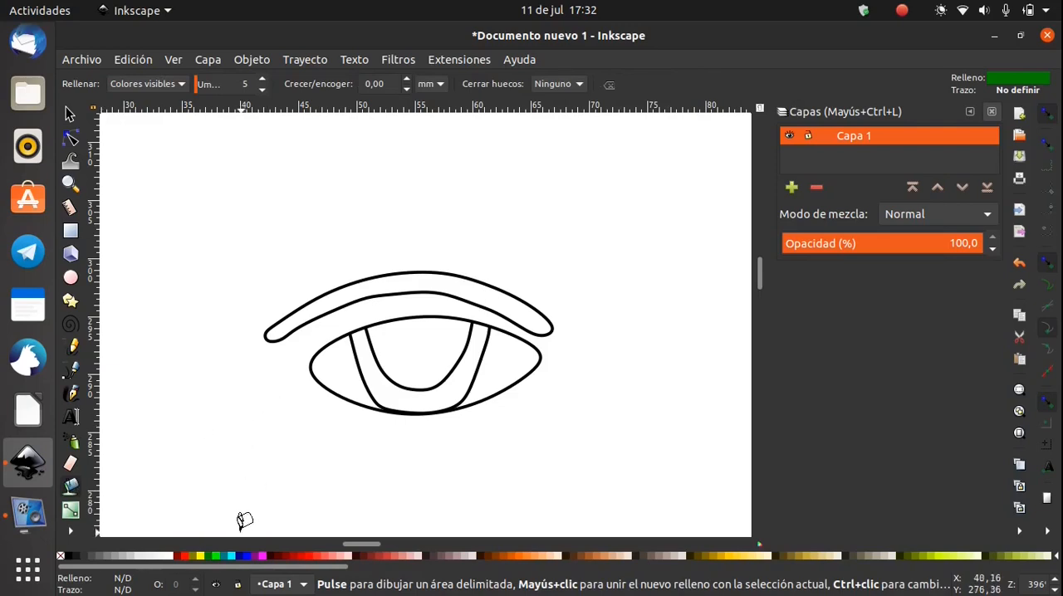
pyautogui.click(389, 342)
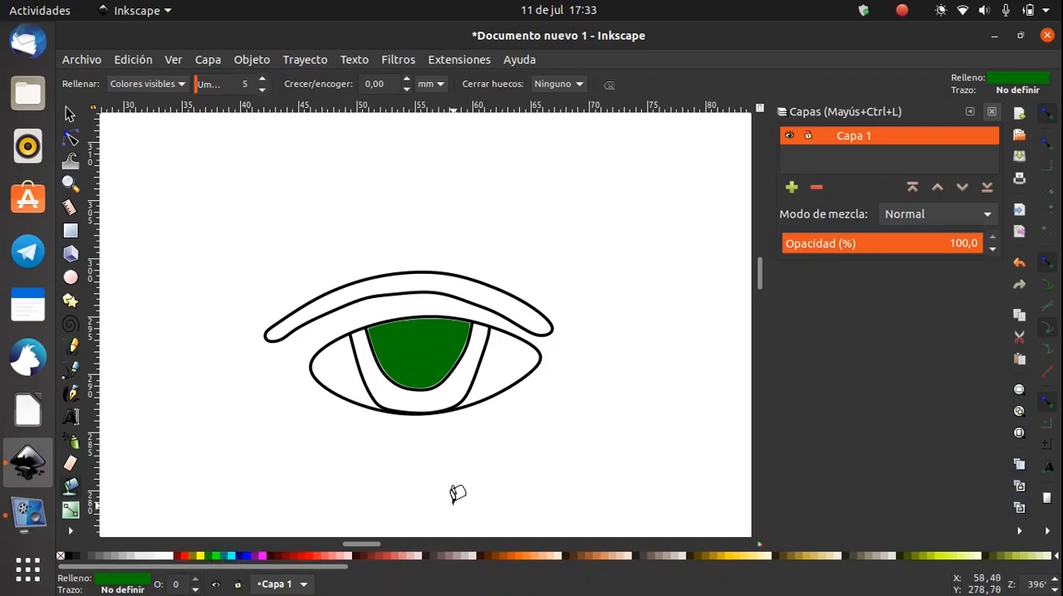
pyautogui.click(356, 556)
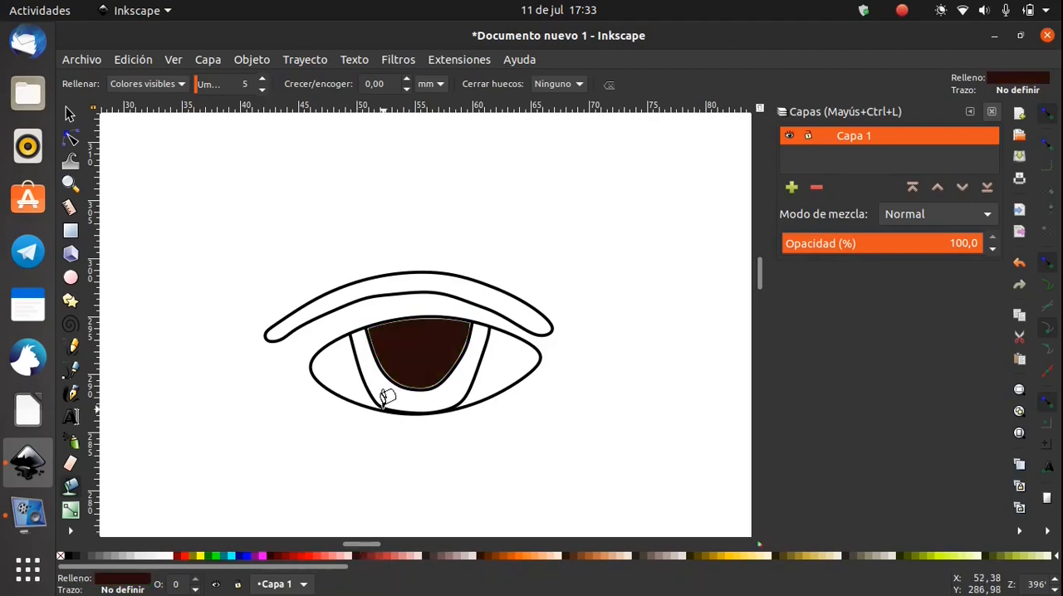
pyautogui.click(380, 375)
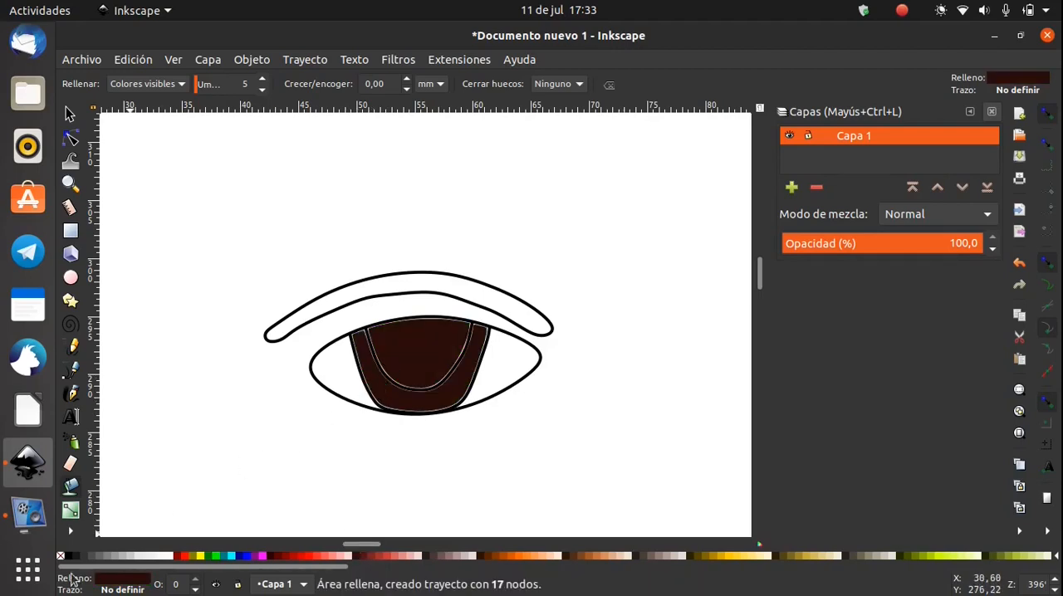
pyautogui.click(69, 558)
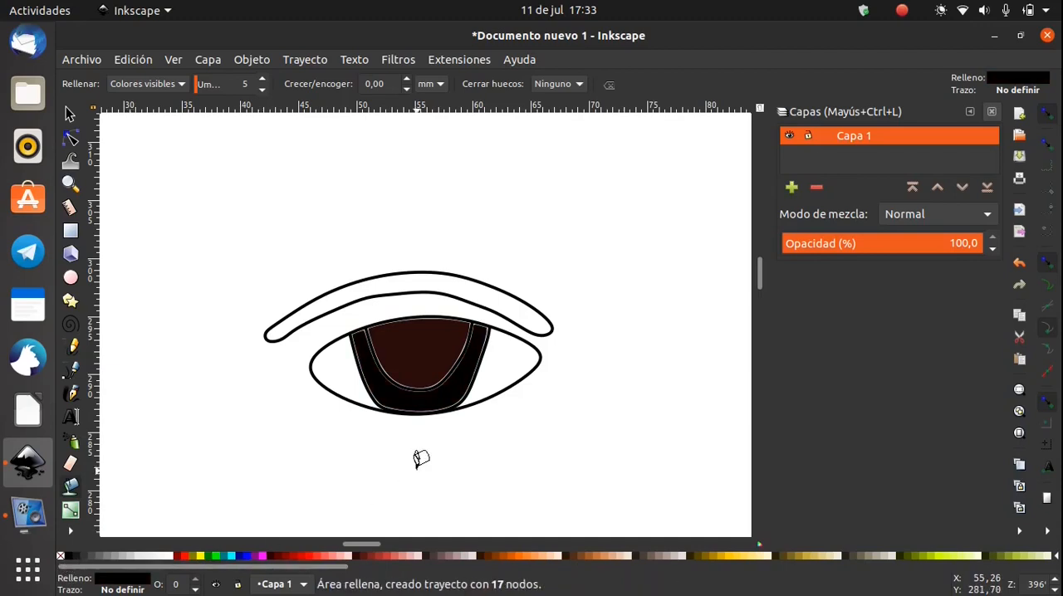
# Fill the white of the eye beside the iris's left edge black with the Paint Bucket, and change that fill to white
pyautogui.click(343, 355)
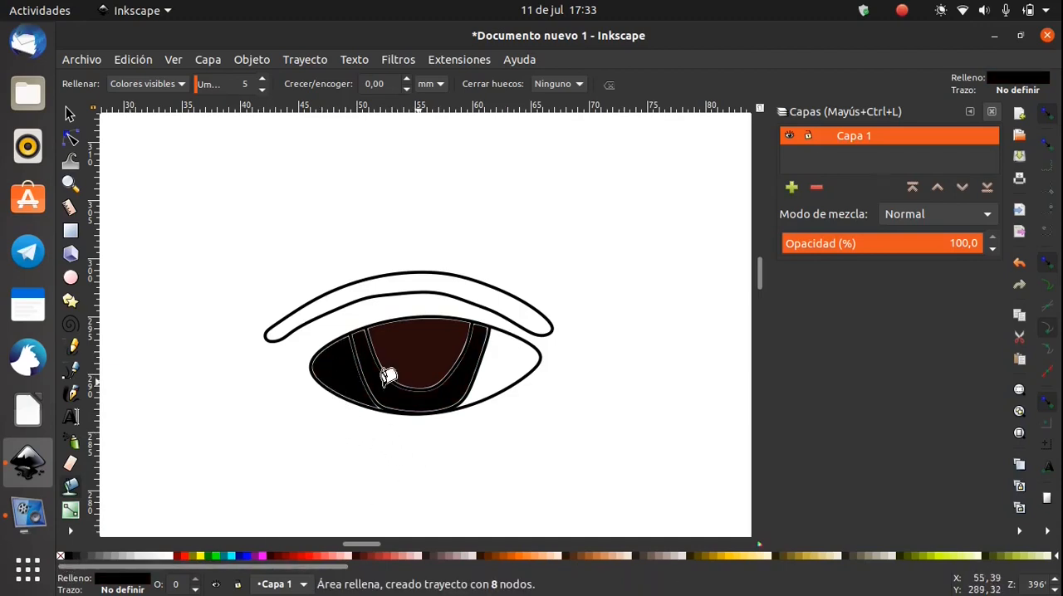
pyautogui.click(170, 559)
pyautogui.click(358, 400)
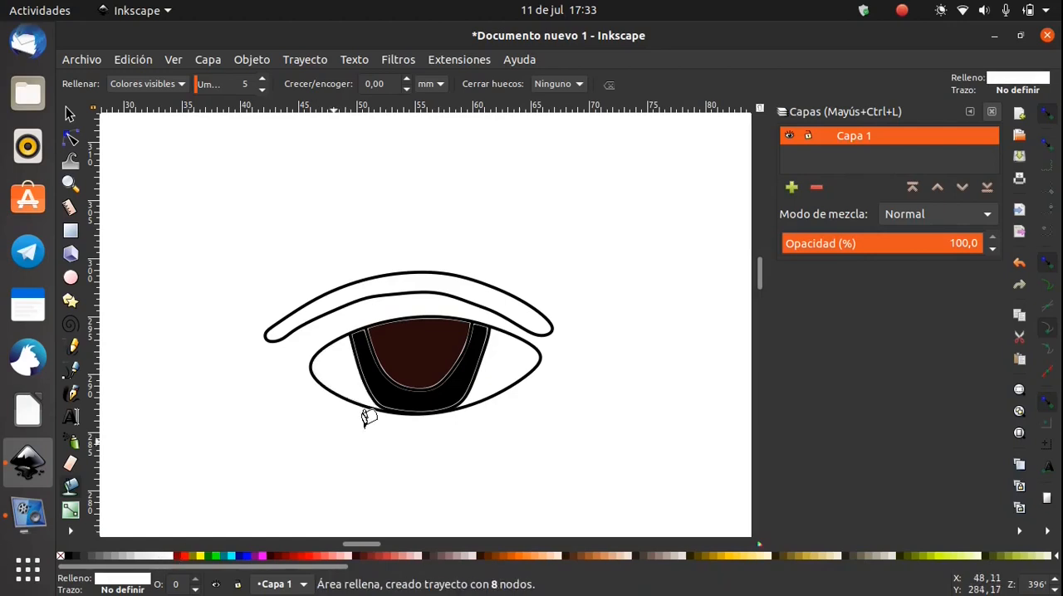
# Fill the arched eyebrow band above the eye with a very dark red using the Paint Bucket
pyautogui.click(426, 285)
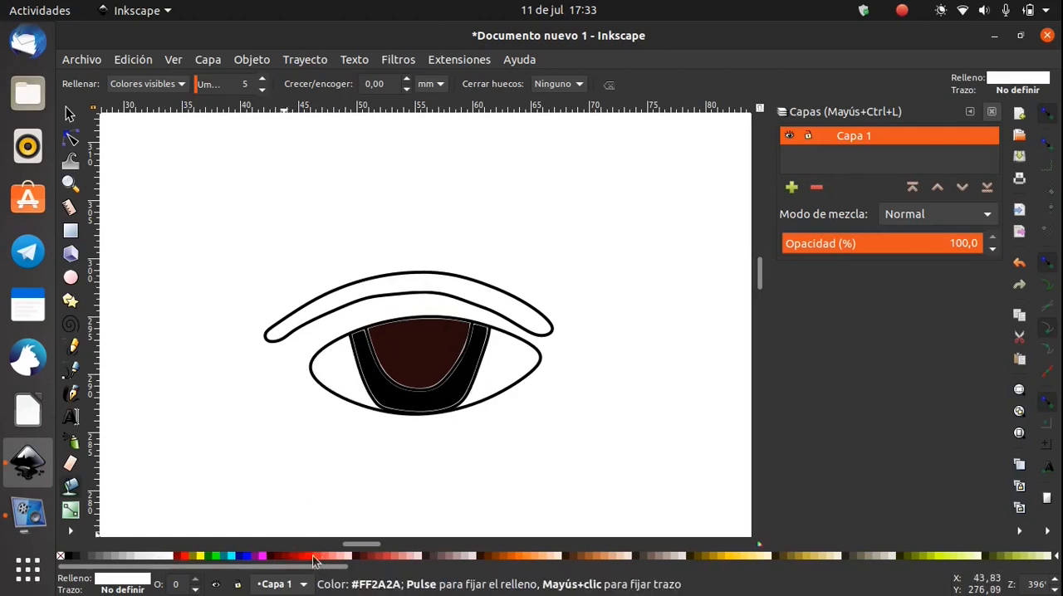
pyautogui.click(274, 558)
pyautogui.scroll(-1, 586, 421)
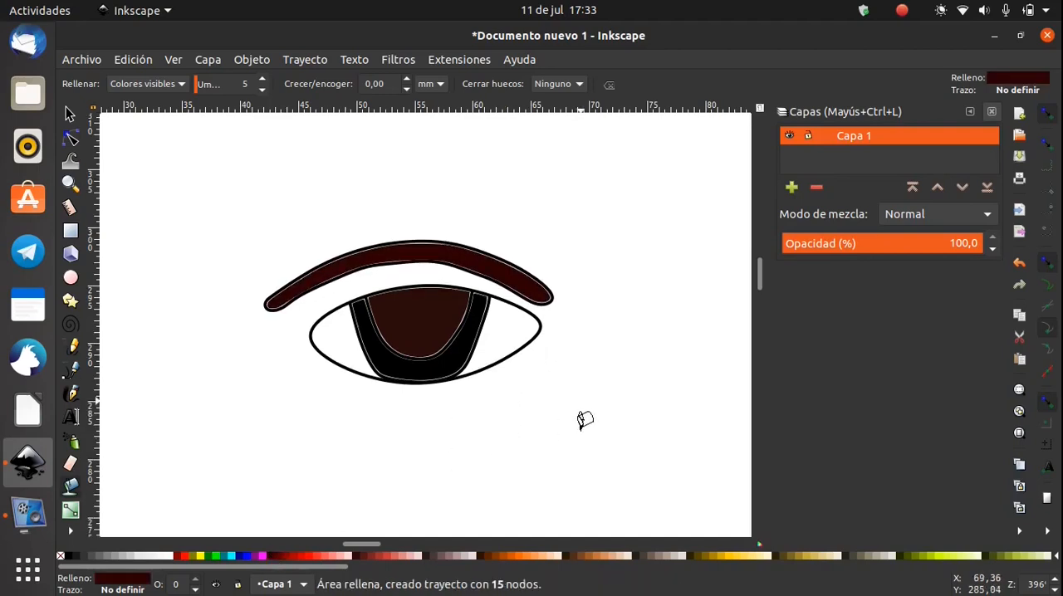
pyautogui.scroll(1, 586, 420)
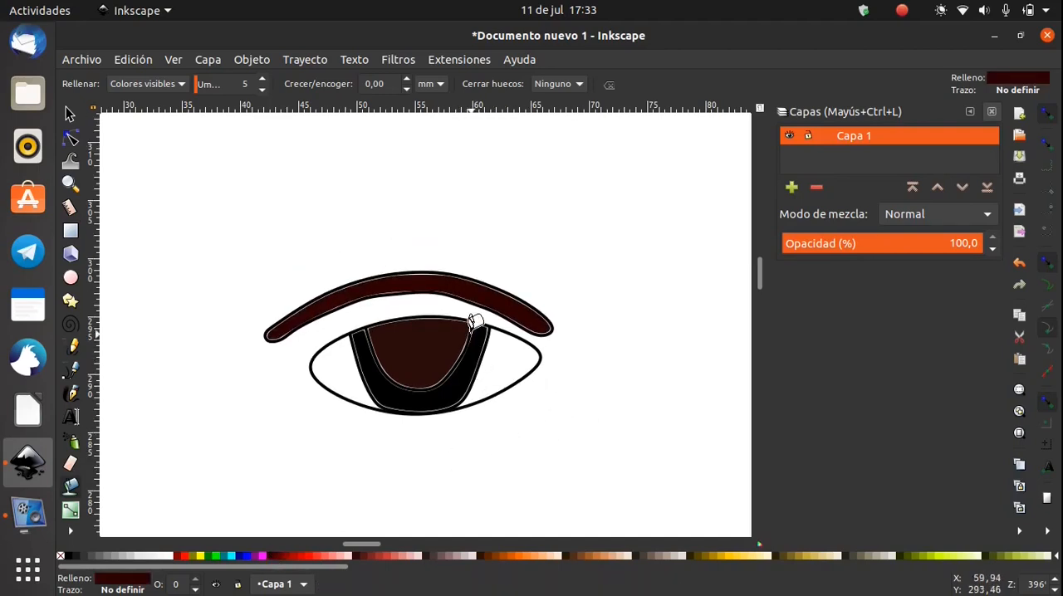
# Undo all the Paint Bucket fills on the eye and eyebrow, leaving only their outlines
pyautogui.click(69, 115)
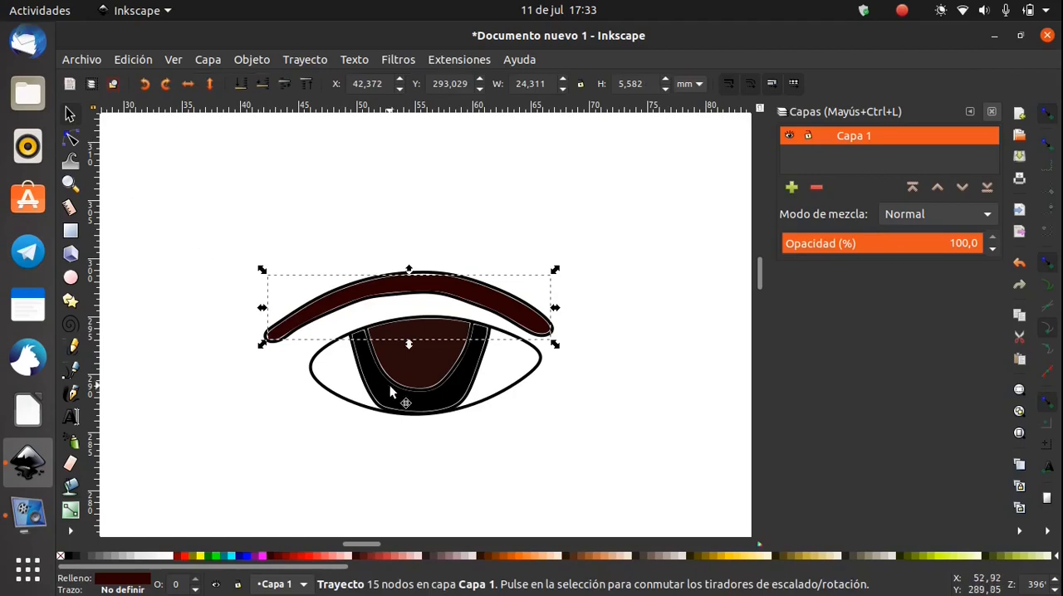
pyautogui.hotkey('ctrl', 'z')
pyautogui.hotkey('ctrl', 'z')
pyautogui.hotkey('ctrl', 'z')
pyautogui.hotkey('ctrl', 'z')
pyautogui.hotkey('ctrl', 'z')
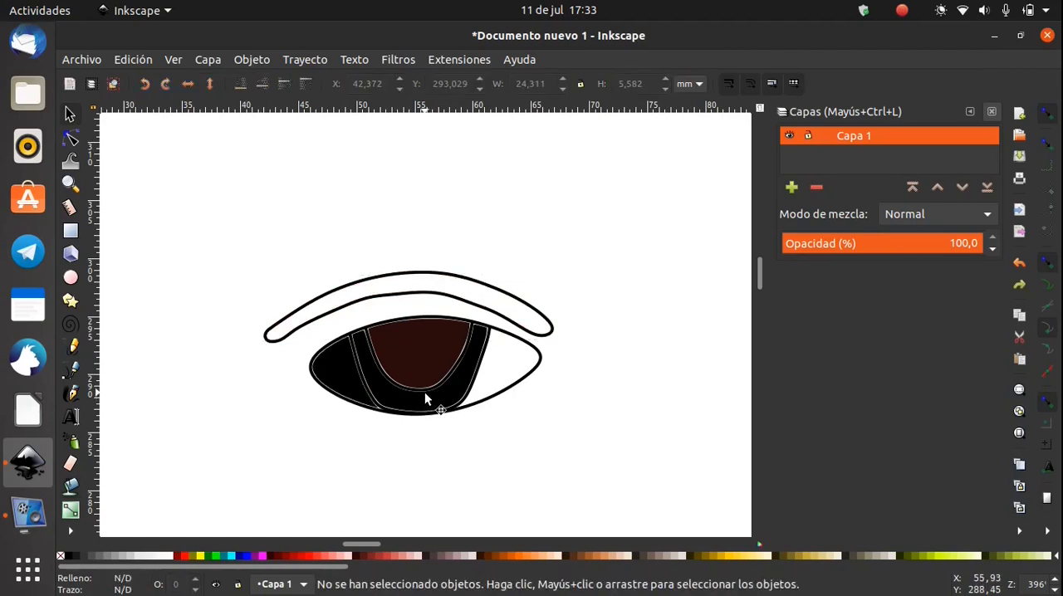
pyautogui.hotkey('ctrl', 'z')
pyautogui.hotkey('ctrl', 'z')
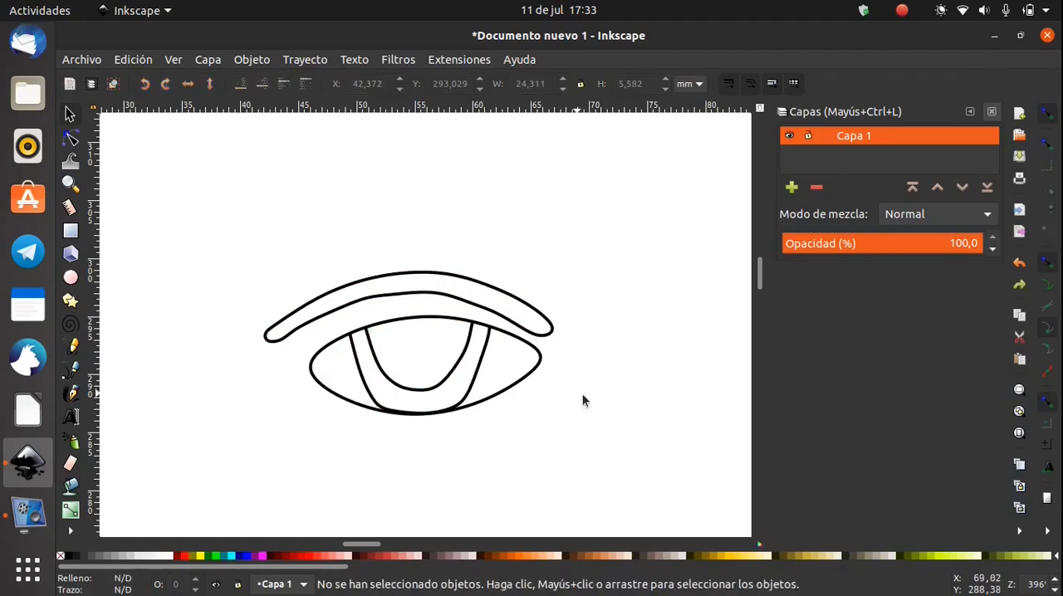
# Draw an open nose curve to the lower right of the eye with the Pen tool, about 7 mm wide and 20 mm high
pyautogui.scroll(-3, 583, 401)
pyautogui.moveTo(613, 421); pyautogui.dragTo(391, 347)
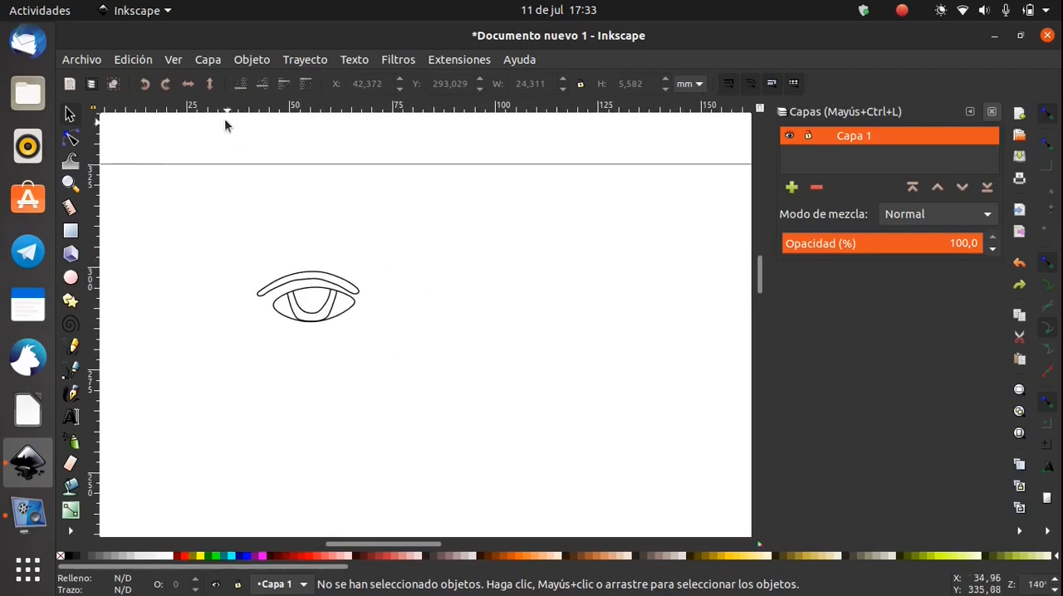
pyautogui.click(73, 371)
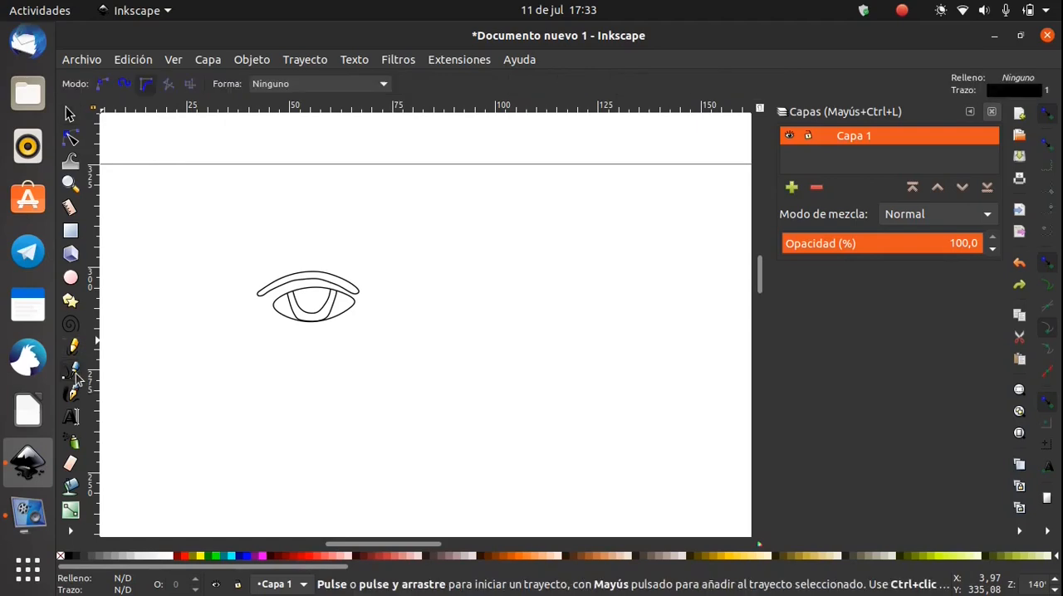
pyautogui.click(383, 311)
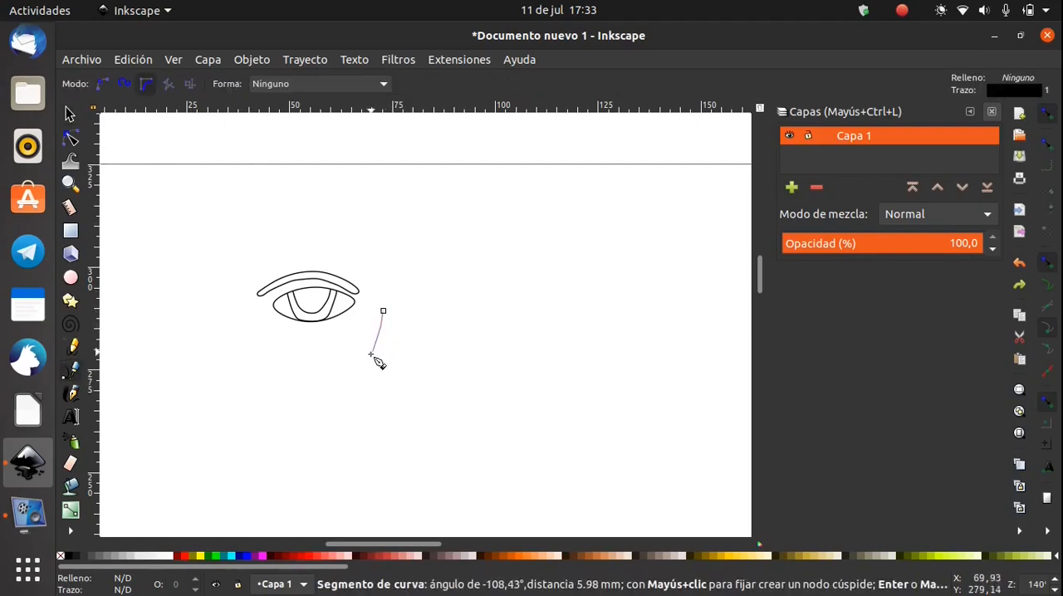
pyautogui.doubleClick(395, 392)
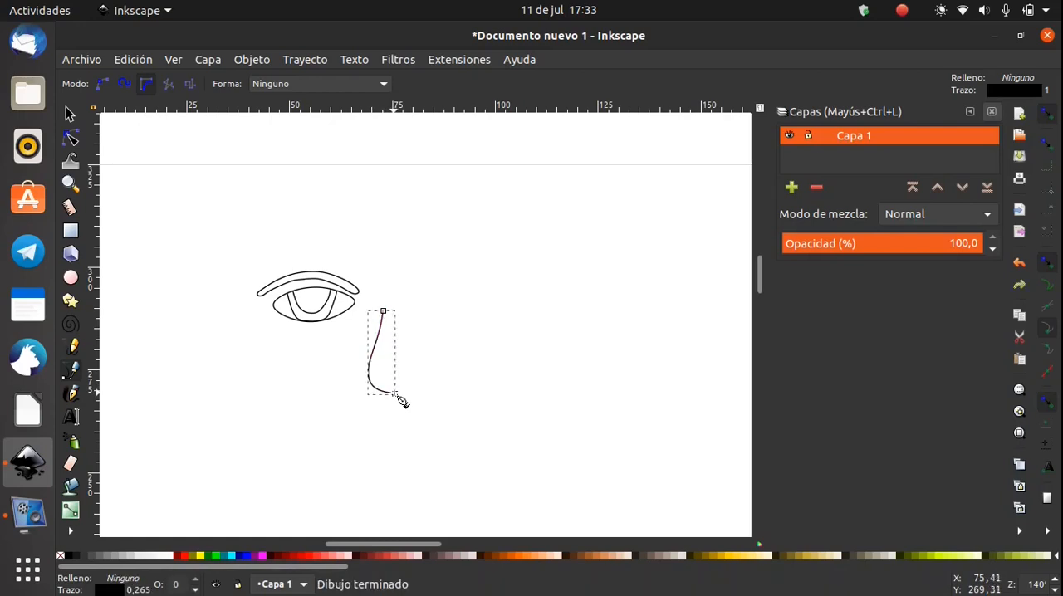
# Draw a closed, rounded mouth outline below the nose, about 38 mm wide and 15 mm high
pyautogui.click(329, 432)
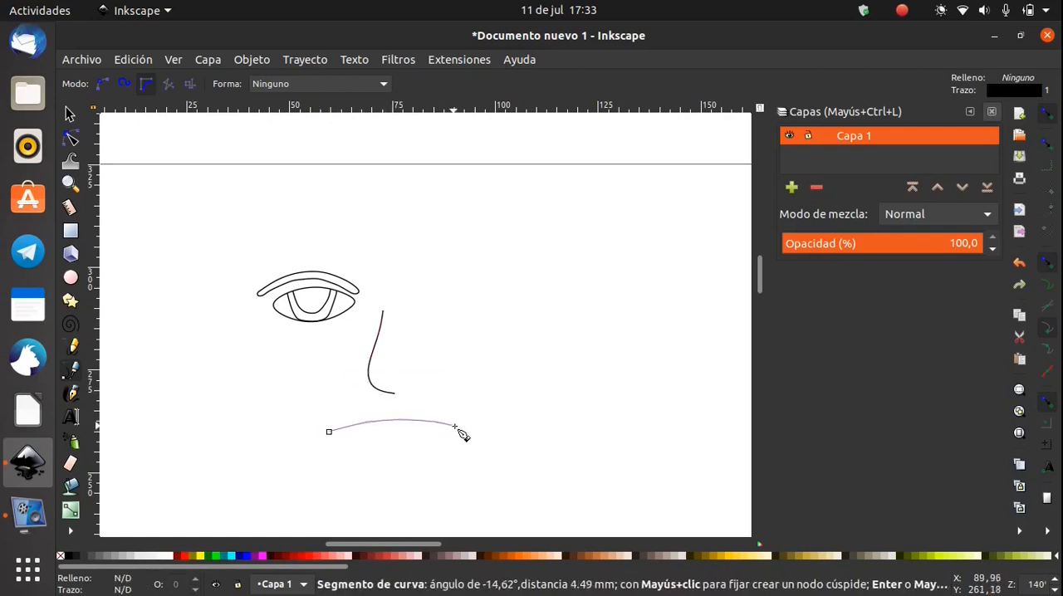
pyautogui.click(491, 448)
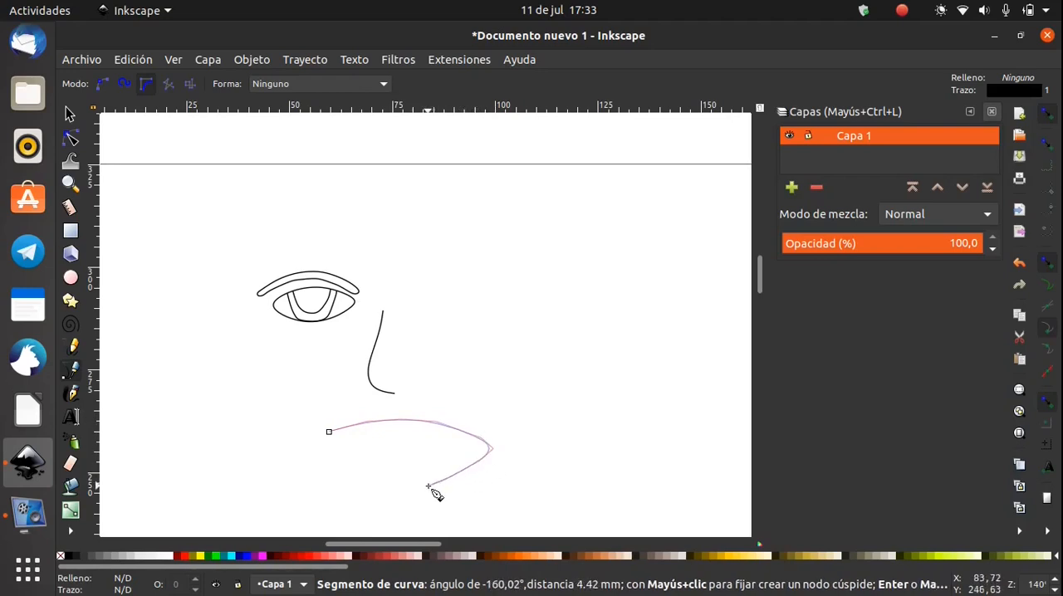
pyautogui.click(341, 468)
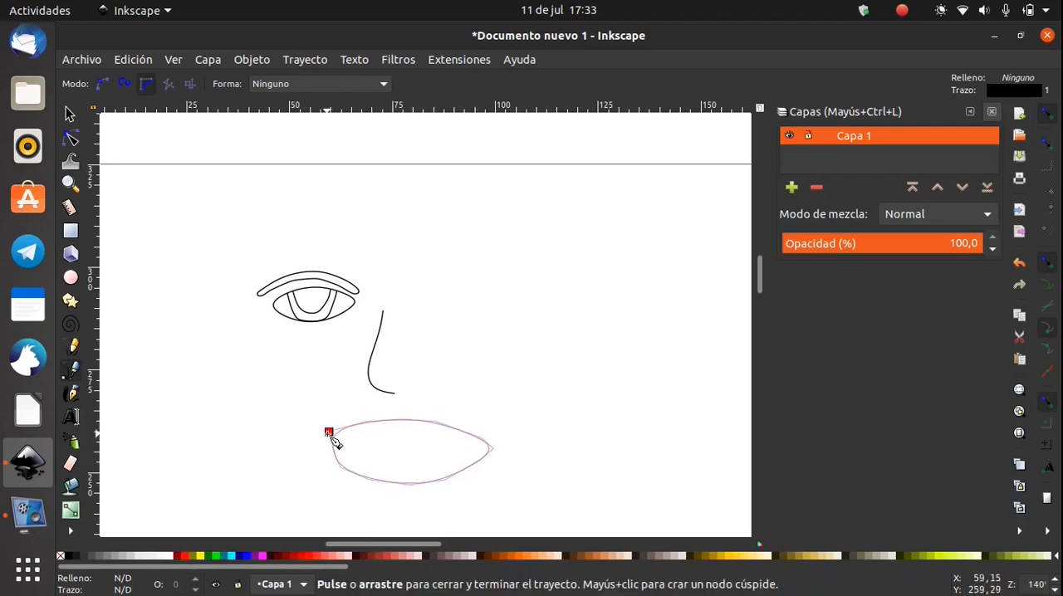
pyautogui.click(329, 432)
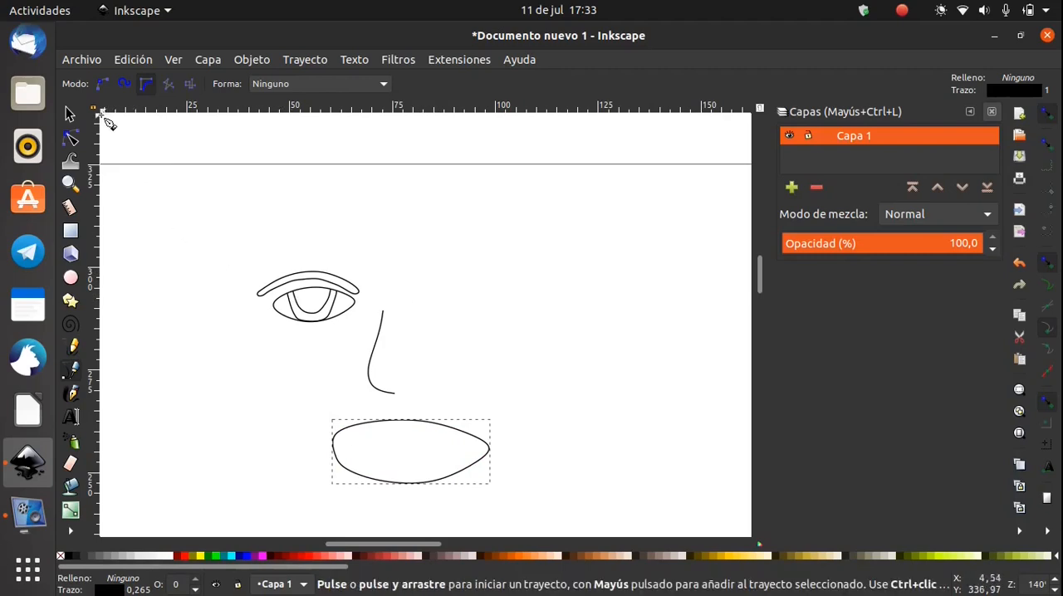
# Duplicate the four eye and eyebrow paths and place the copy level with the original on the other side of the nose
pyautogui.click(71, 114)
pyautogui.moveTo(218, 244); pyautogui.dragTo(366, 330)
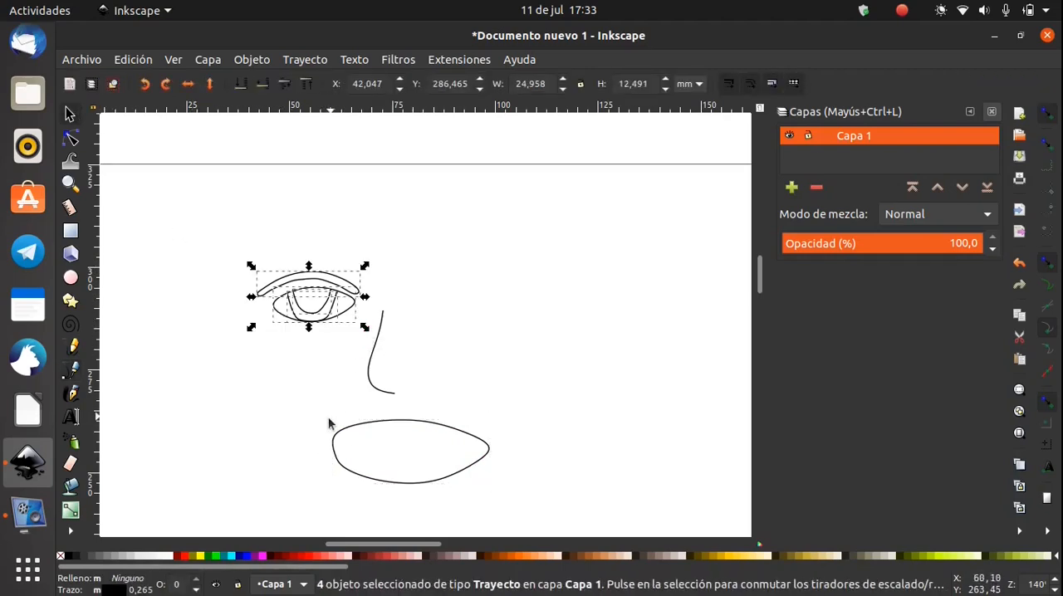
pyautogui.hotkey('ctrl', 'c')
pyautogui.hotkey('ctrl', 'v')
pyautogui.moveTo(287, 389); pyautogui.dragTo(500, 270)
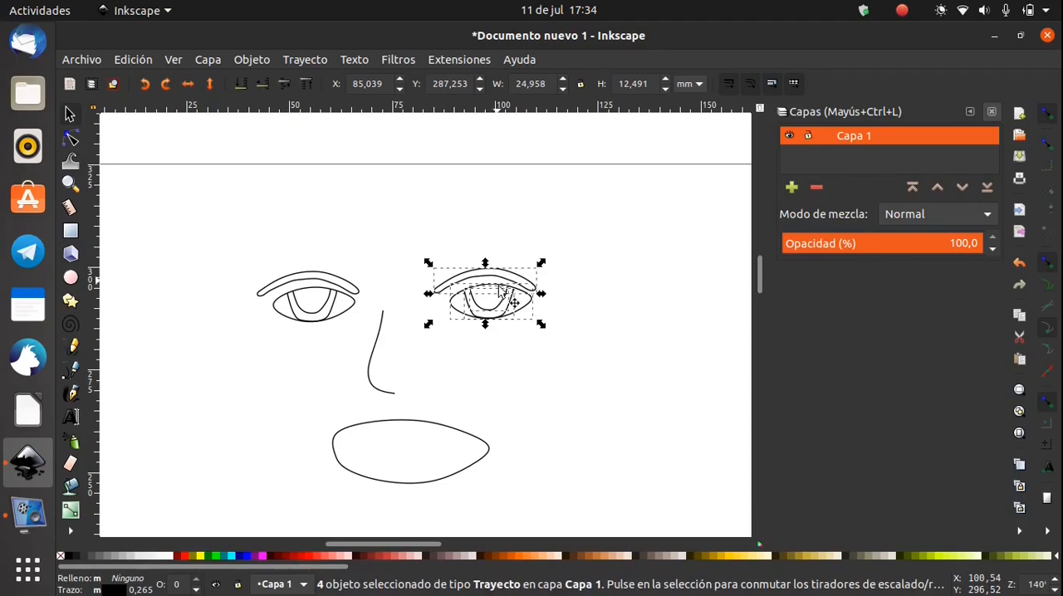
# Skew the copied eye slightly so its outer end sits lower, align it with the first eye, and deselect it
pyautogui.click(541, 299)
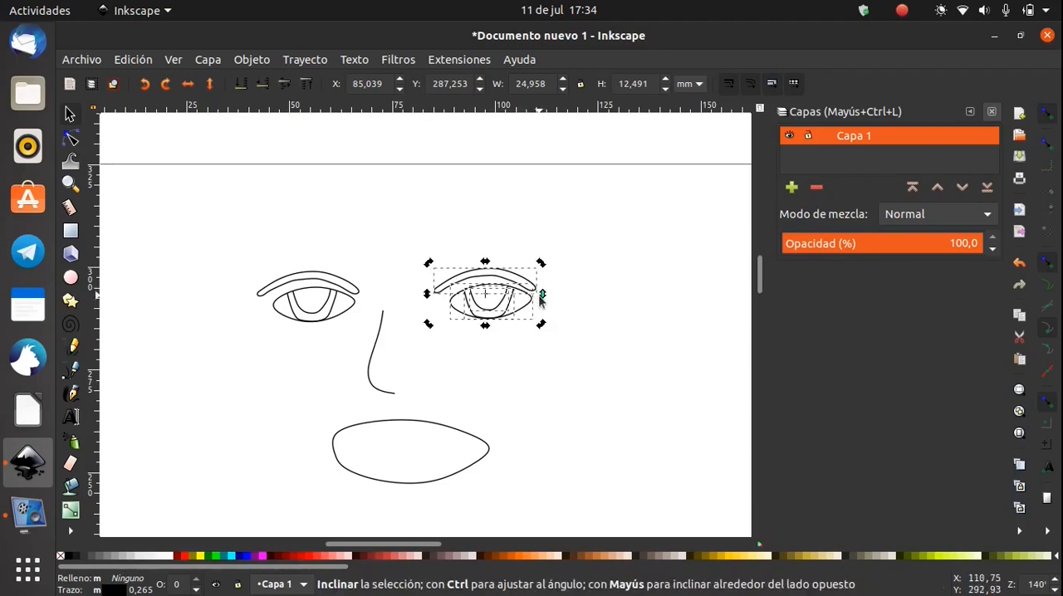
pyautogui.moveTo(541, 297)
pyautogui.mouseDown()
pyautogui.moveTo(446, 306)
pyautogui.moveTo(540, 308)
pyautogui.mouseUp()
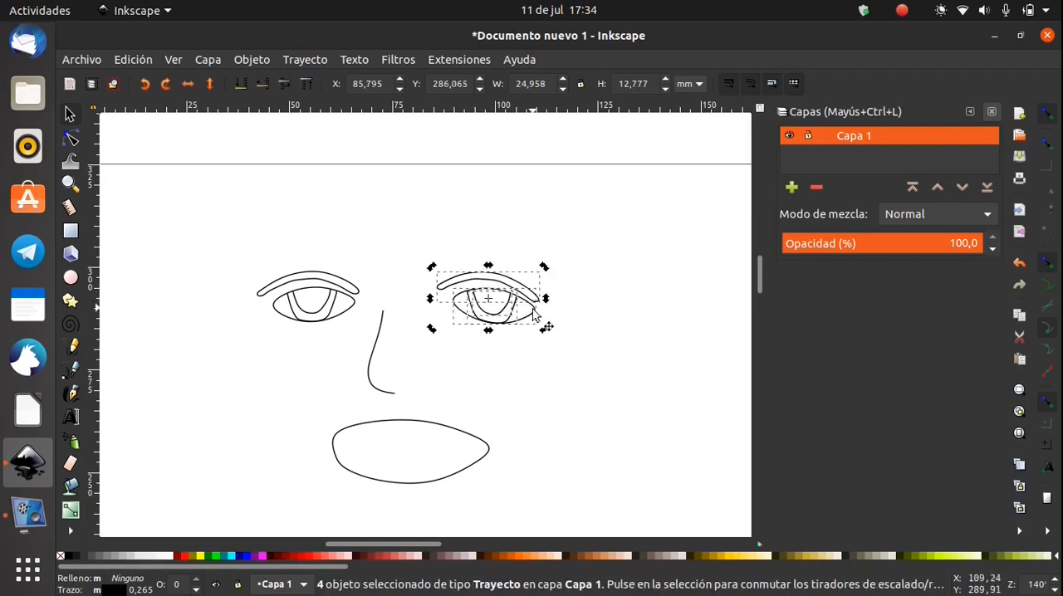
pyautogui.click(608, 395)
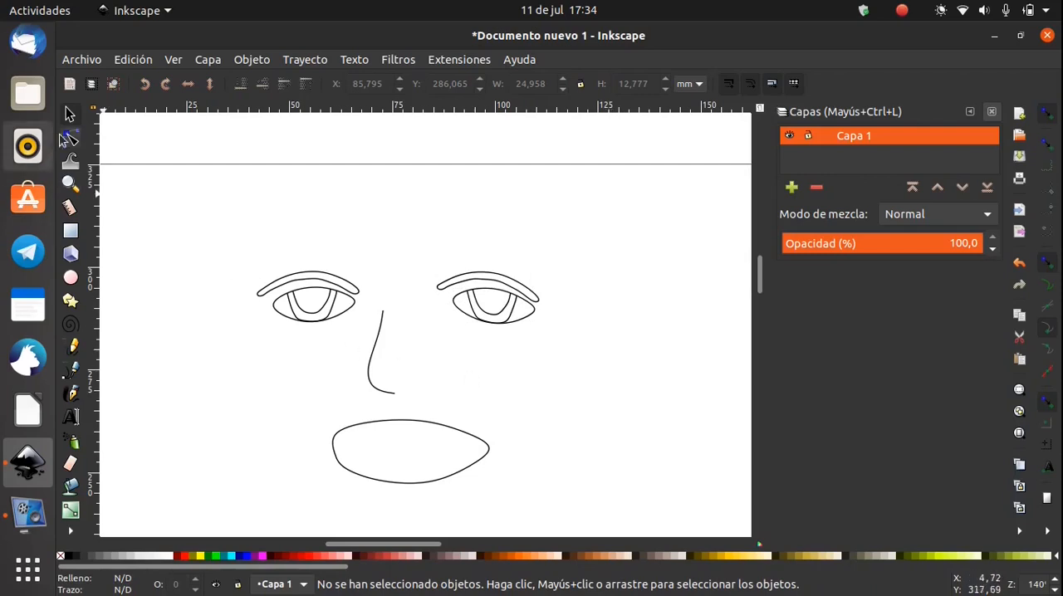
# Resize the nose curve to about 15 mm wide and 14 mm high, and deselect it
pyautogui.moveTo(234, 410); pyautogui.dragTo(226, 376)
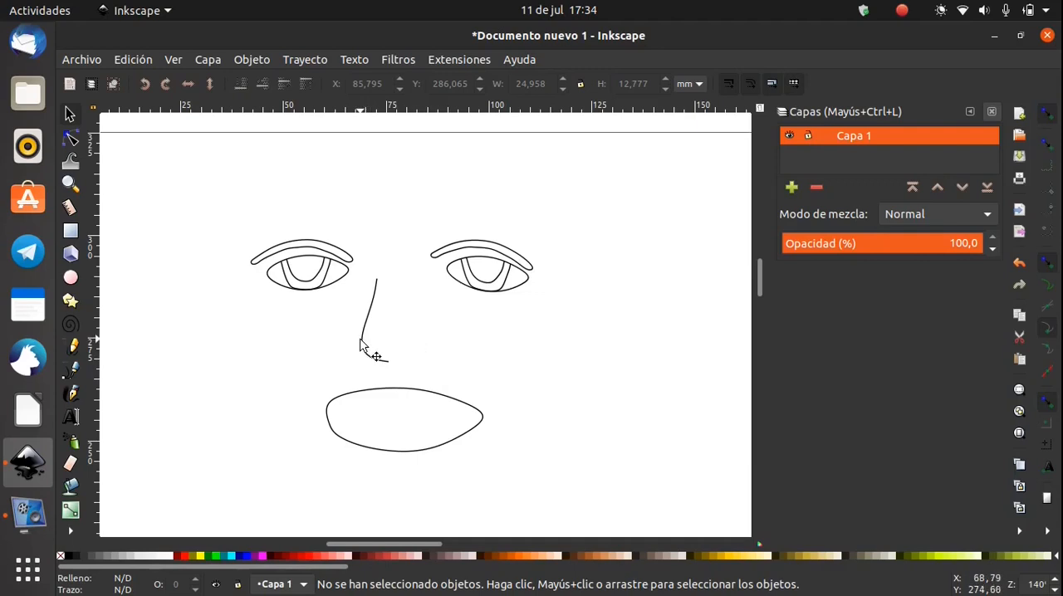
pyautogui.click(360, 342)
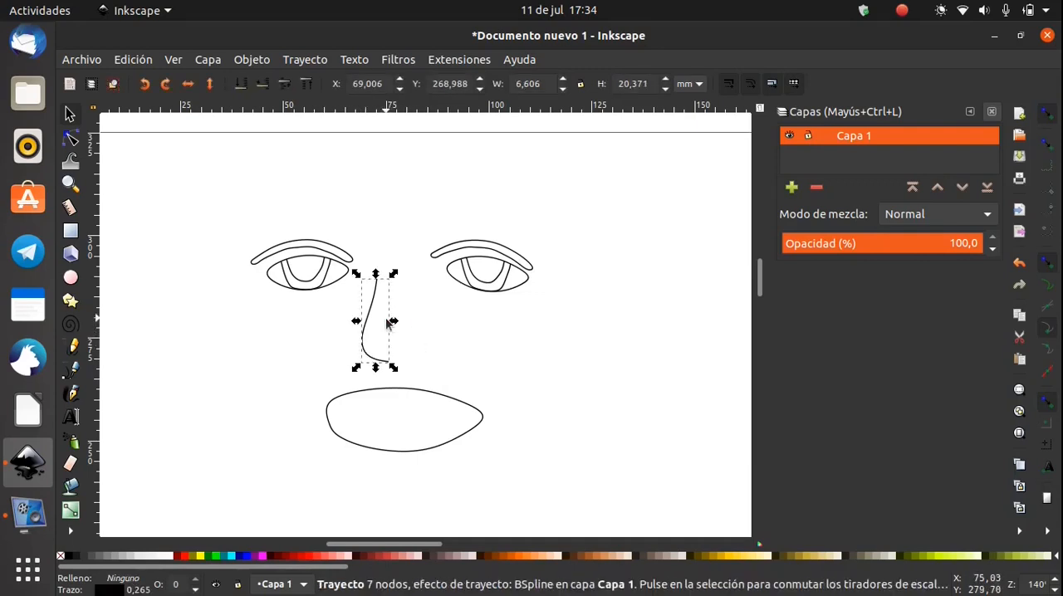
pyautogui.moveTo(393, 323); pyautogui.dragTo(424, 349)
pyautogui.moveTo(395, 282); pyautogui.dragTo(292, 304)
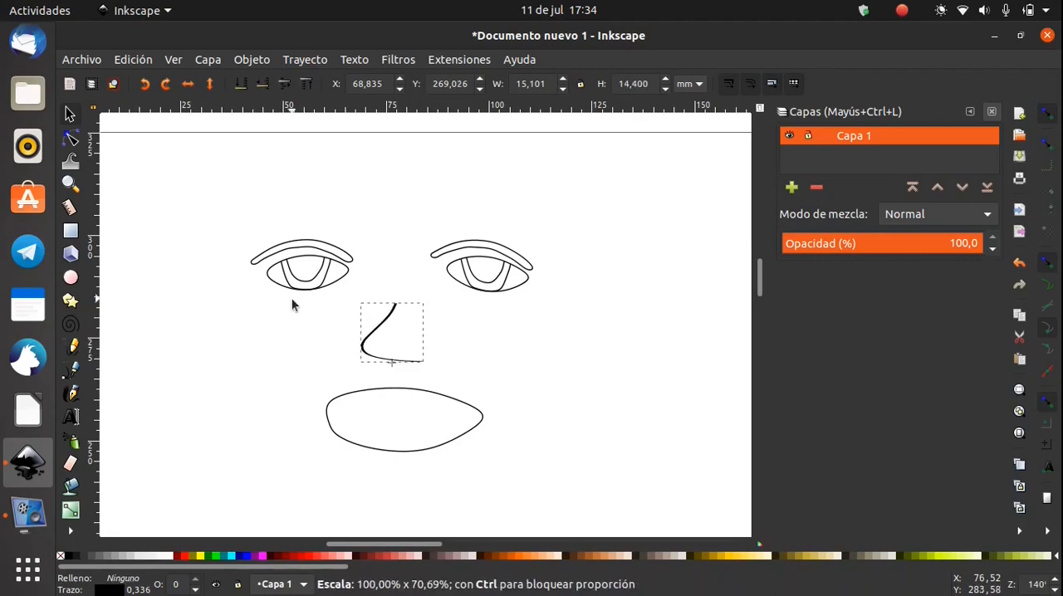
pyautogui.click(278, 382)
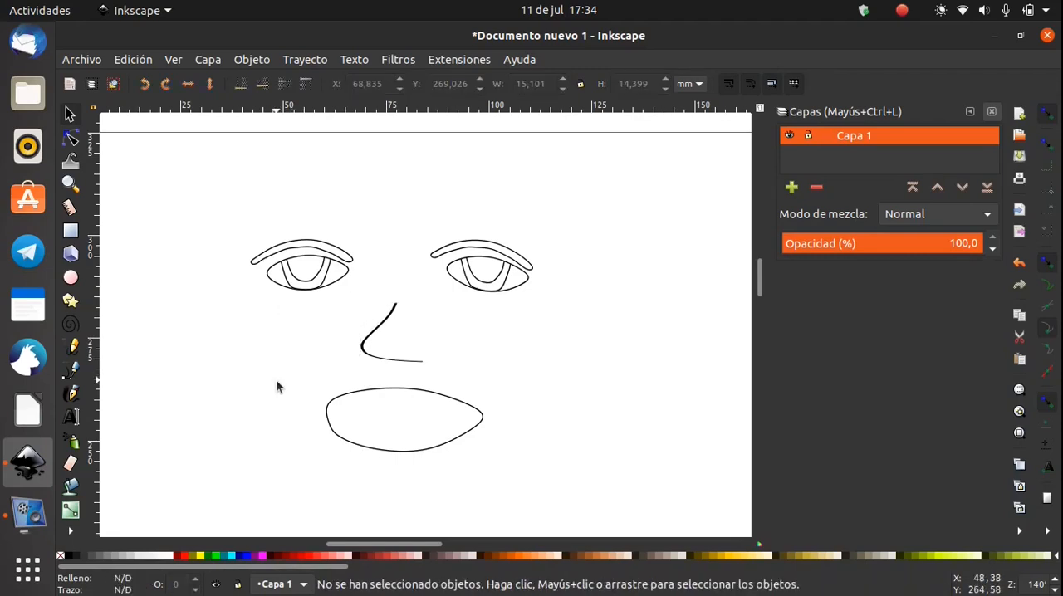
# Reshape the nose curve's underside by moving its bottom node slightly left and its free end node inward and up
pyautogui.click(72, 140)
pyautogui.click(378, 330)
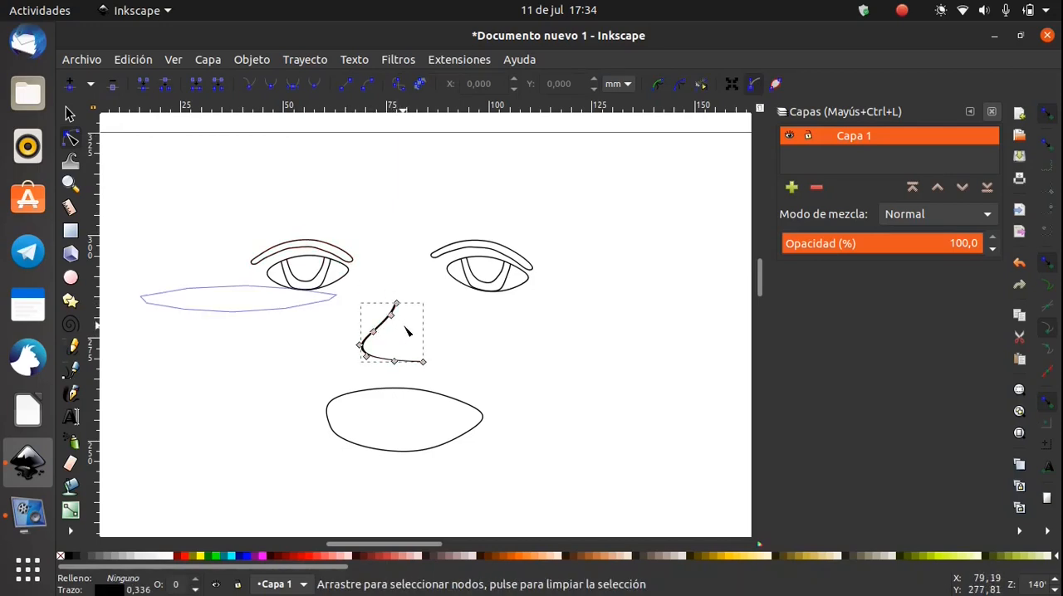
pyautogui.click(459, 356)
pyautogui.click(375, 329)
pyautogui.scroll(1, 393, 338)
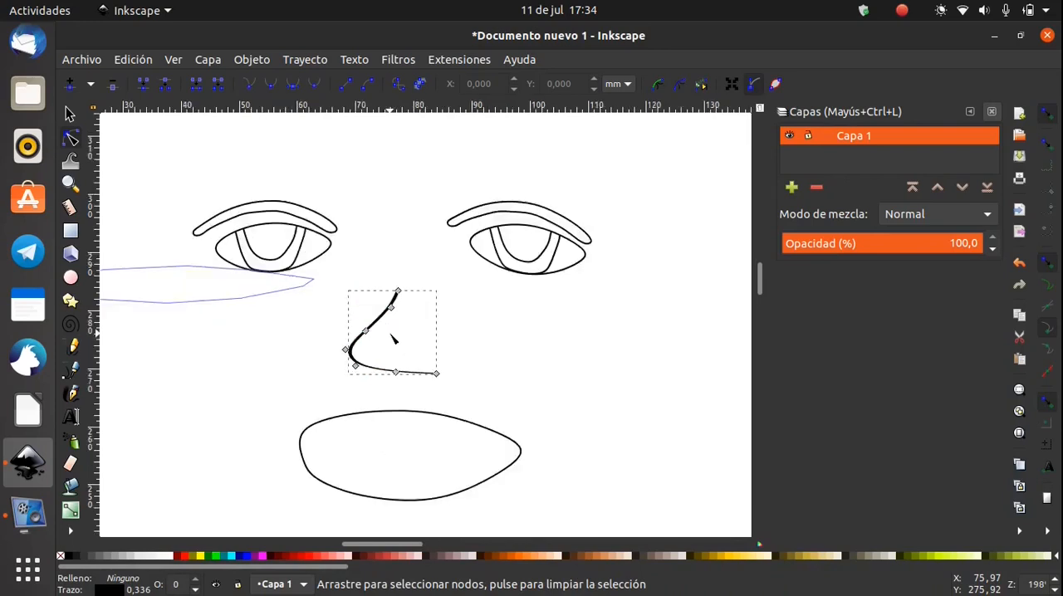
pyautogui.scroll(2, 393, 338)
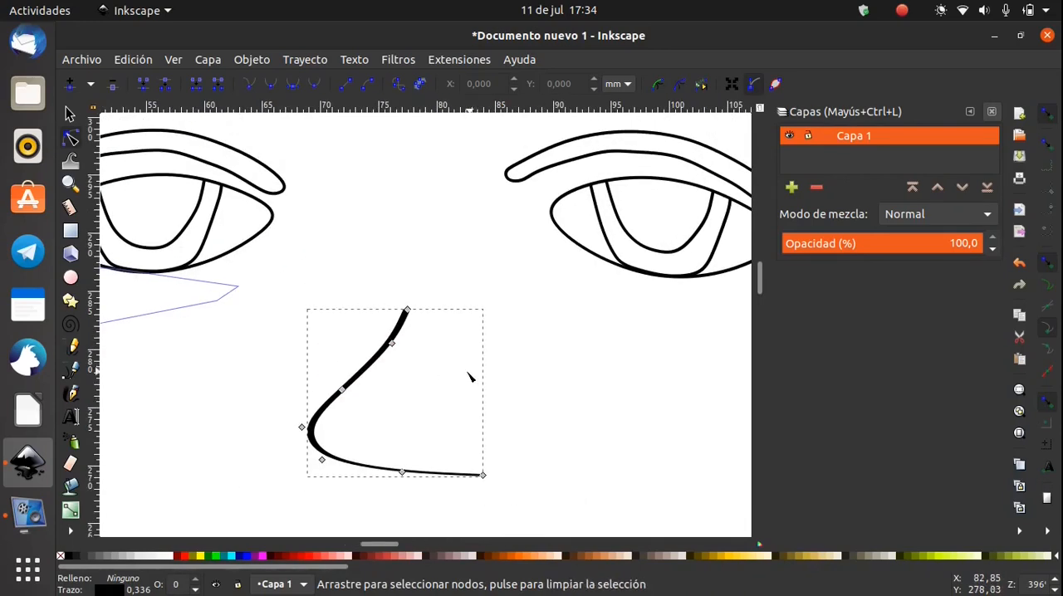
pyautogui.scroll(1, 451, 363)
pyautogui.scroll(-2, 444, 356)
pyautogui.scroll(3, 441, 347)
pyautogui.scroll(-1, 439, 346)
pyautogui.scroll(-1, 439, 345)
pyautogui.moveTo(424, 304); pyautogui.dragTo(420, 333)
pyautogui.moveTo(368, 488); pyautogui.dragTo(337, 491)
pyautogui.moveTo(529, 493); pyautogui.dragTo(458, 456)
# Shift the nose curve's top node slightly right and bow the middle of the bridge outward to the left
pyautogui.moveTo(377, 160); pyautogui.dragTo(396, 153)
pyautogui.click(313, 262)
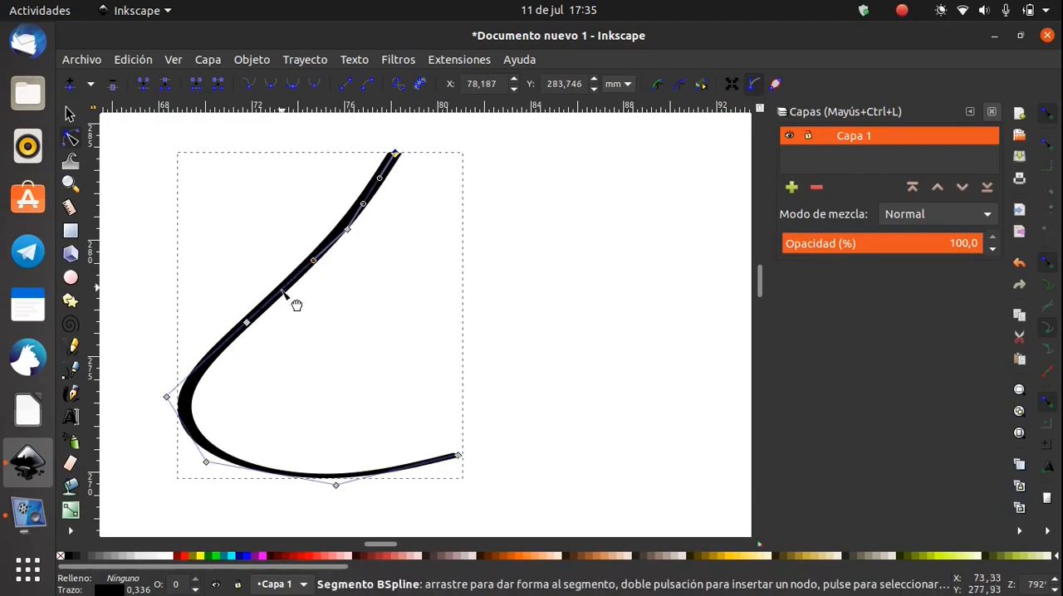
pyautogui.moveTo(284, 300); pyautogui.dragTo(254, 301)
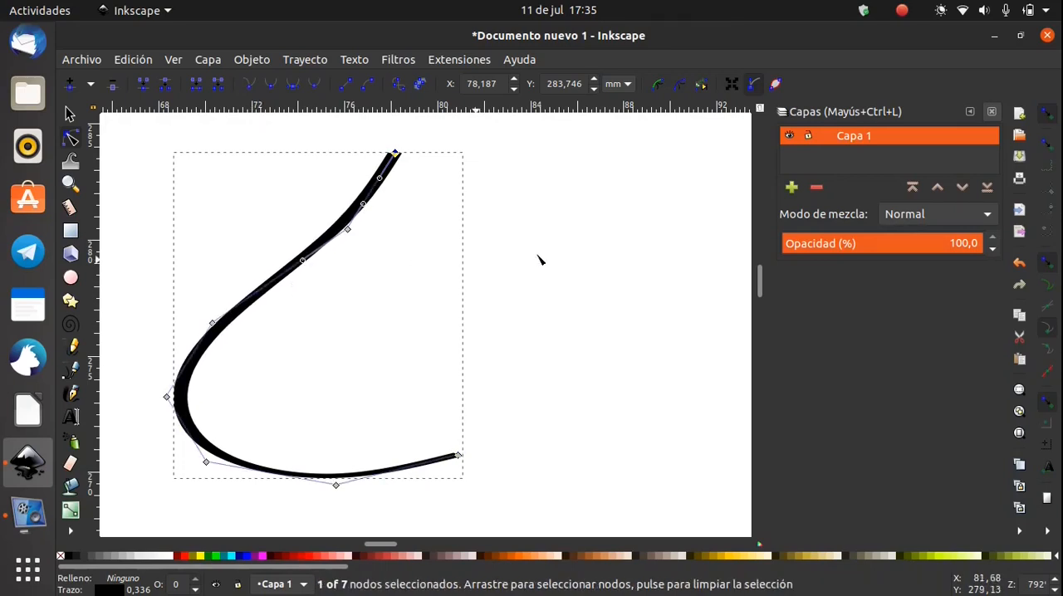
# Move the nose's top node higher and its lower end node outward, making it about 16 mm wide and 17 mm high, and deselect it
pyautogui.scroll(-5, 535, 288)
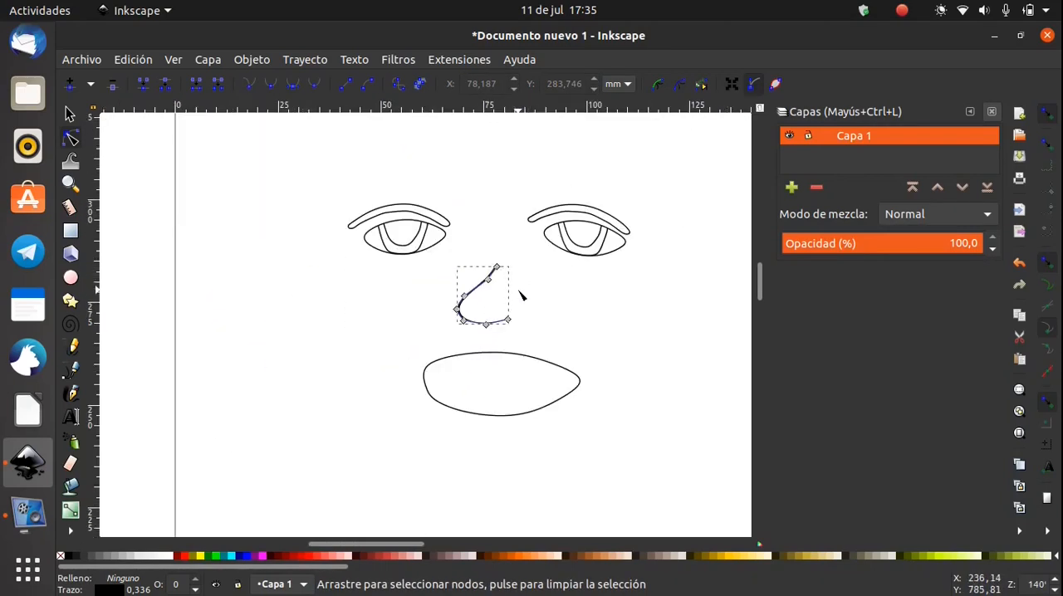
pyautogui.moveTo(492, 272)
pyautogui.mouseDown()
pyautogui.moveTo(565, 327)
pyautogui.moveTo(362, 326)
pyautogui.moveTo(365, 356)
pyautogui.moveTo(517, 332)
pyautogui.moveTo(552, 291)
pyautogui.moveTo(495, 239)
pyautogui.moveTo(502, 268)
pyautogui.moveTo(490, 259)
pyautogui.mouseUp()
pyautogui.click(574, 328)
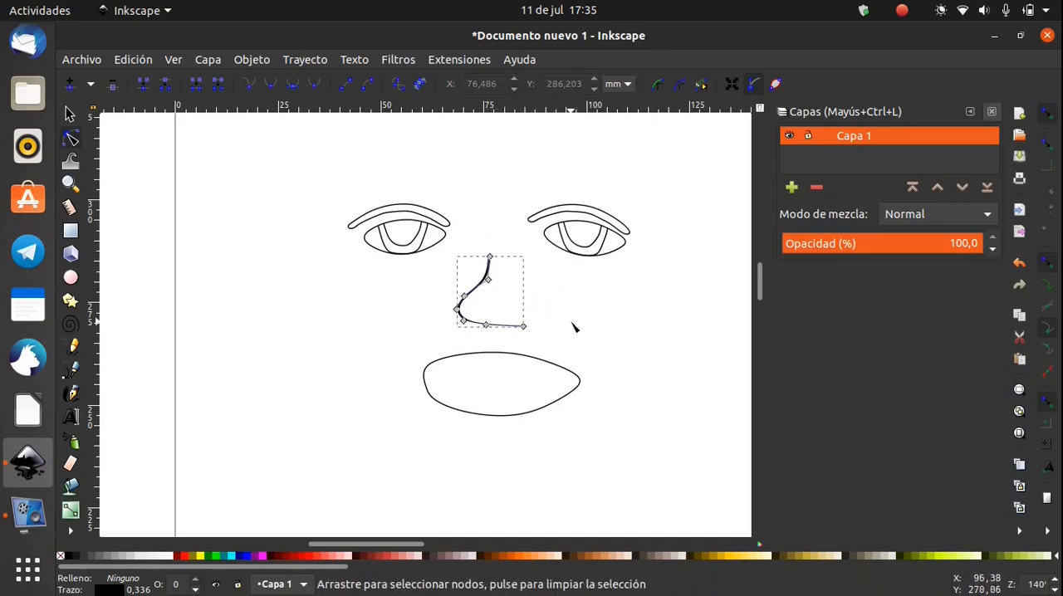
pyautogui.click(69, 115)
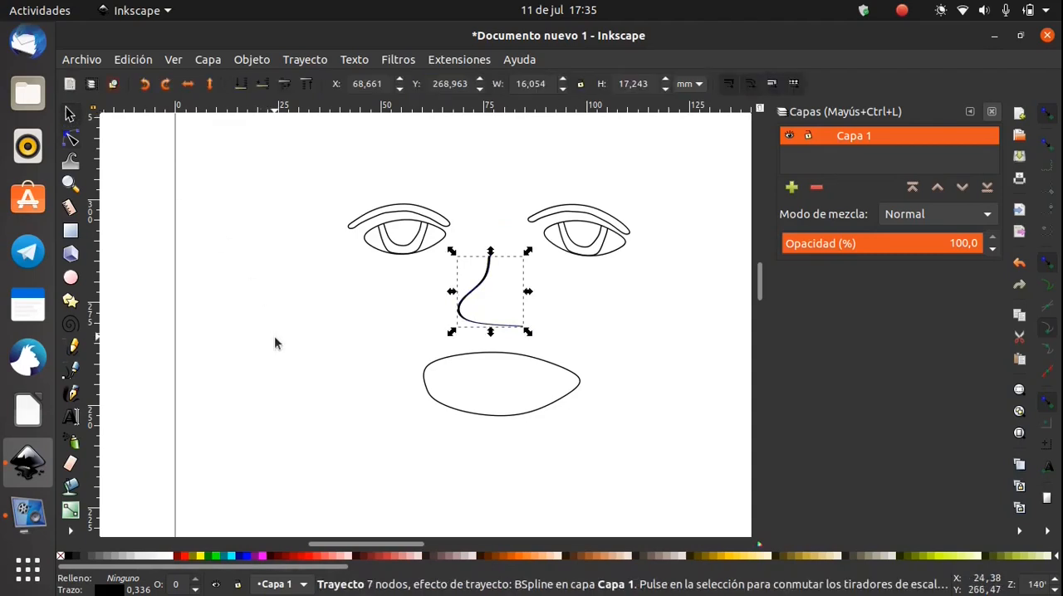
pyautogui.click(275, 336)
pyautogui.moveTo(308, 337); pyautogui.dragTo(230, 331)
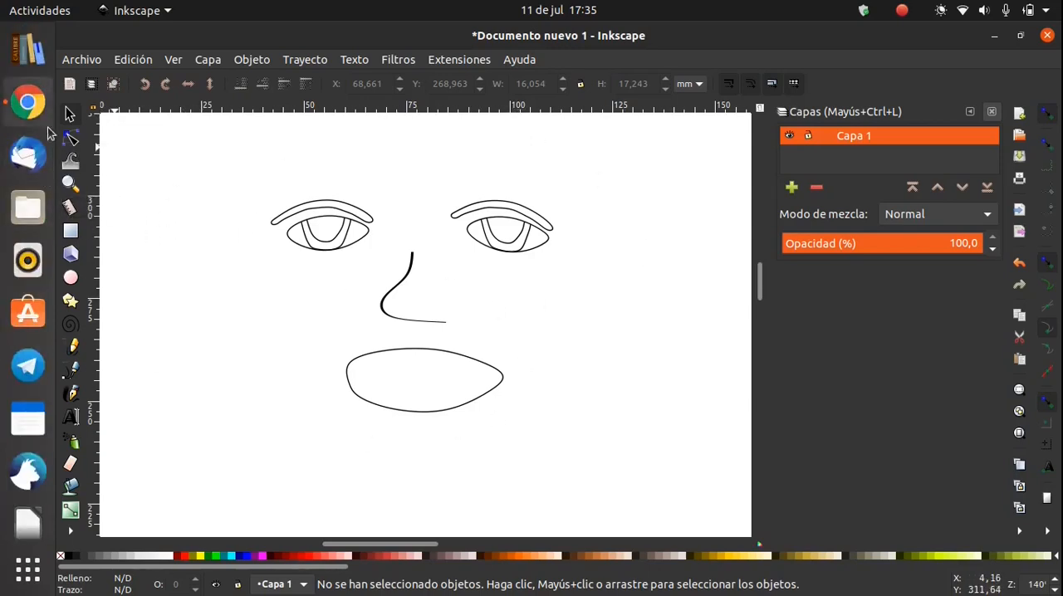
# Delete the whole face drawing, including the eyes, nose and mouth
pyautogui.moveTo(228, 154)
pyautogui.mouseDown()
pyautogui.moveTo(599, 357)
pyautogui.moveTo(630, 443)
pyautogui.moveTo(620, 444)
pyautogui.mouseUp()
pyautogui.press('Delete')
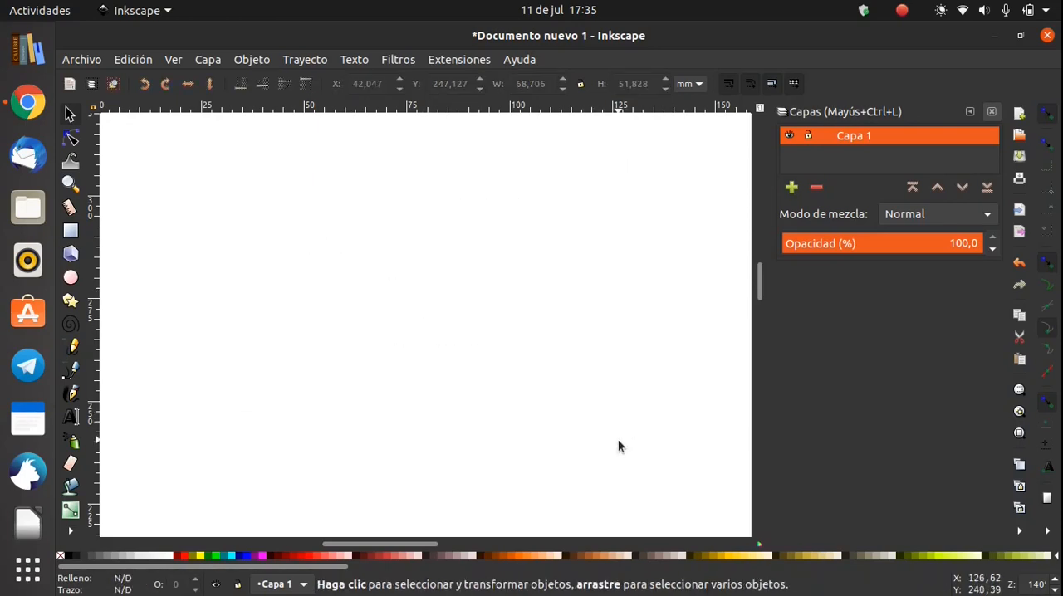
# Switch to Google Chrome and run a Google image search for "darth vader" in a new tab
pyautogui.click(27, 103)
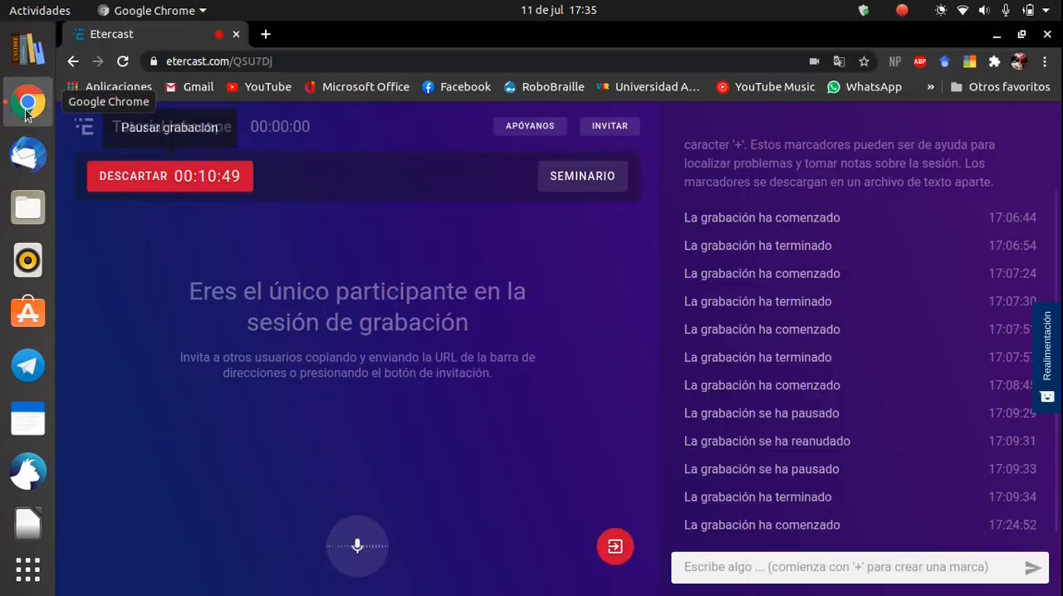
pyautogui.click(266, 34)
pyautogui.click(433, 270)
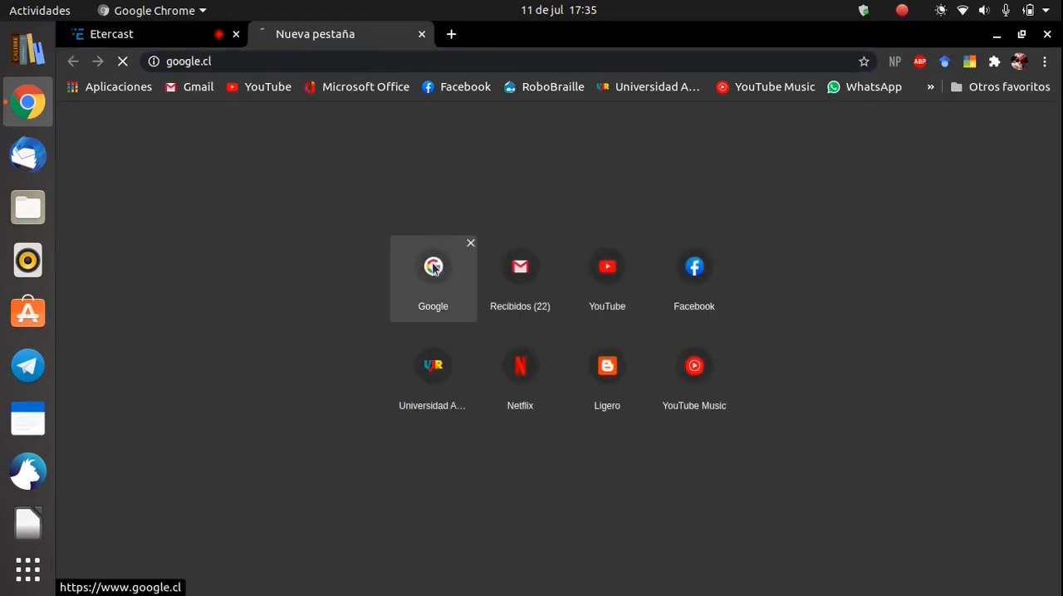
pyautogui.write('darth vader')
pyautogui.click(440, 390)
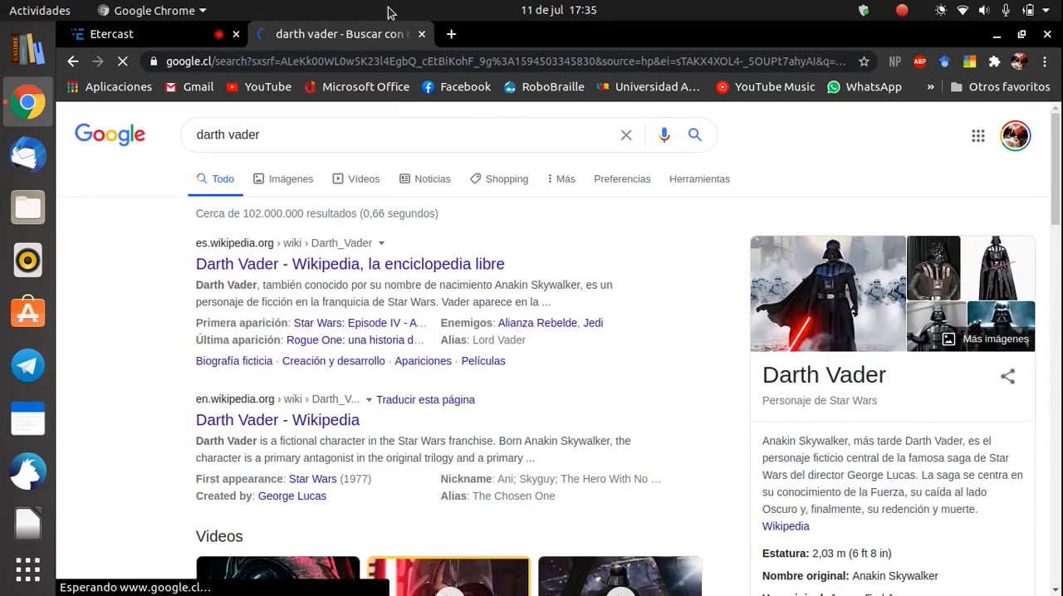
pyautogui.click(282, 180)
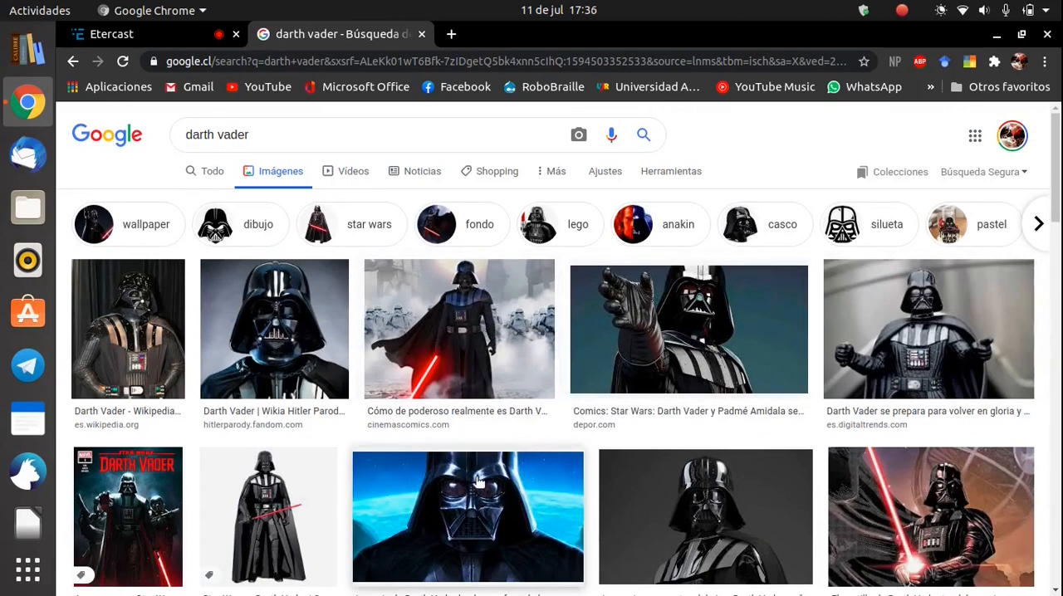
# Open the frontal Darth Vader helmet portrait from hitlerparody.fandom.com in the results and copy the image
pyautogui.scroll(-2, 340, 421)
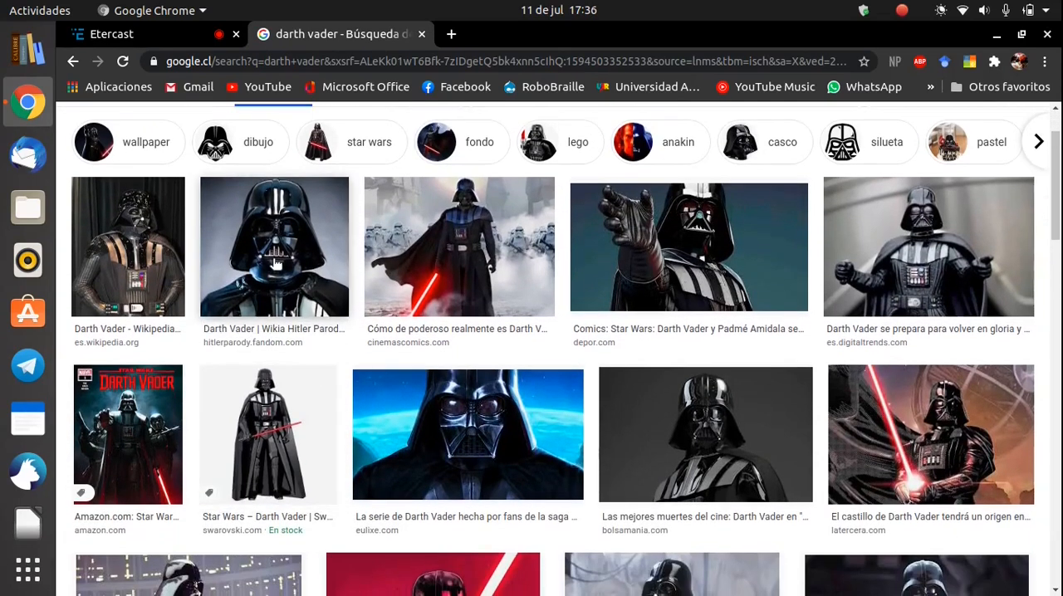
pyautogui.click(276, 264)
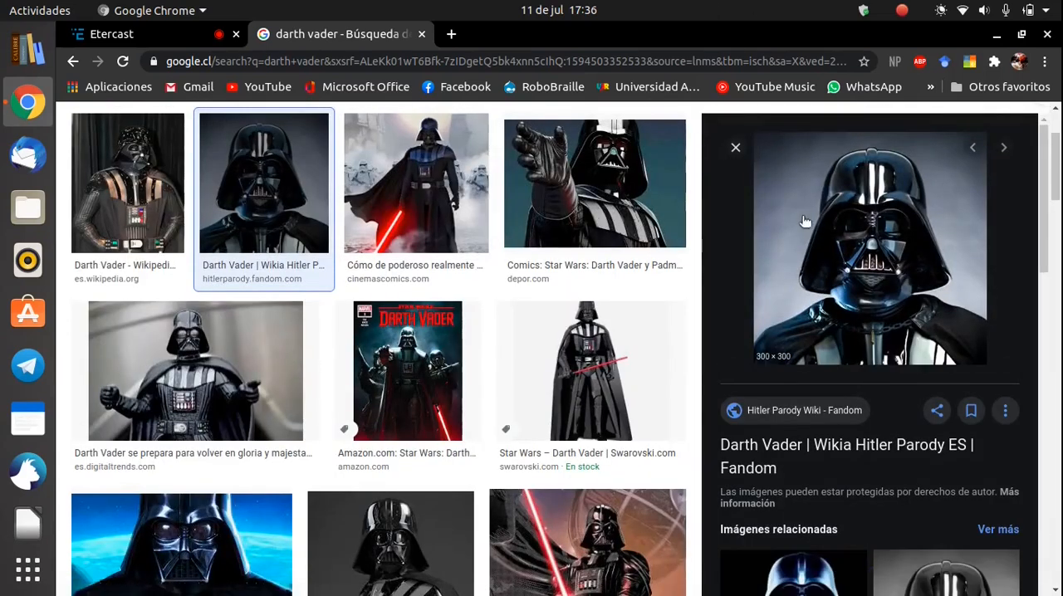
pyautogui.rightClick(843, 222)
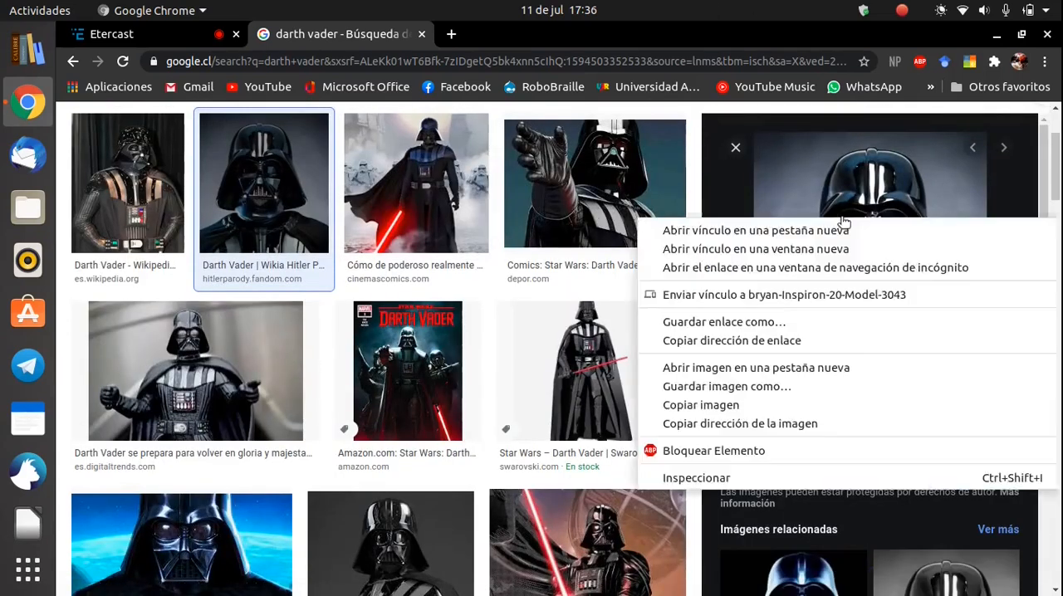
pyautogui.click(714, 405)
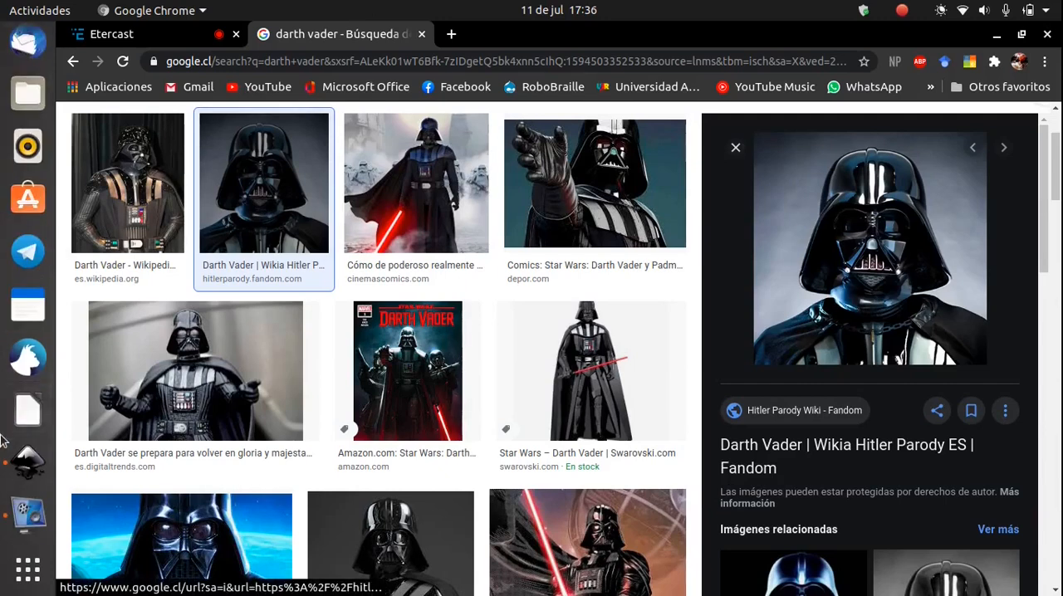
# Switch to Inkscape, paste the copied image and place it at about X 33 mm, Y 234 mm
pyautogui.click(27, 463)
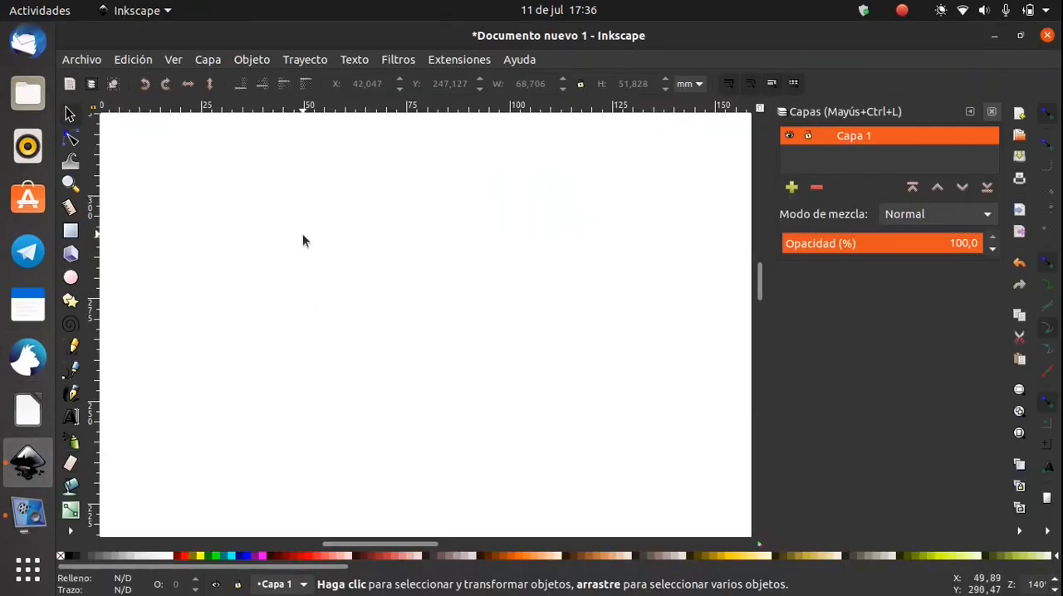
pyautogui.hotkey('ctrl', 'v')
pyautogui.moveTo(305, 240); pyautogui.dragTo(399, 310)
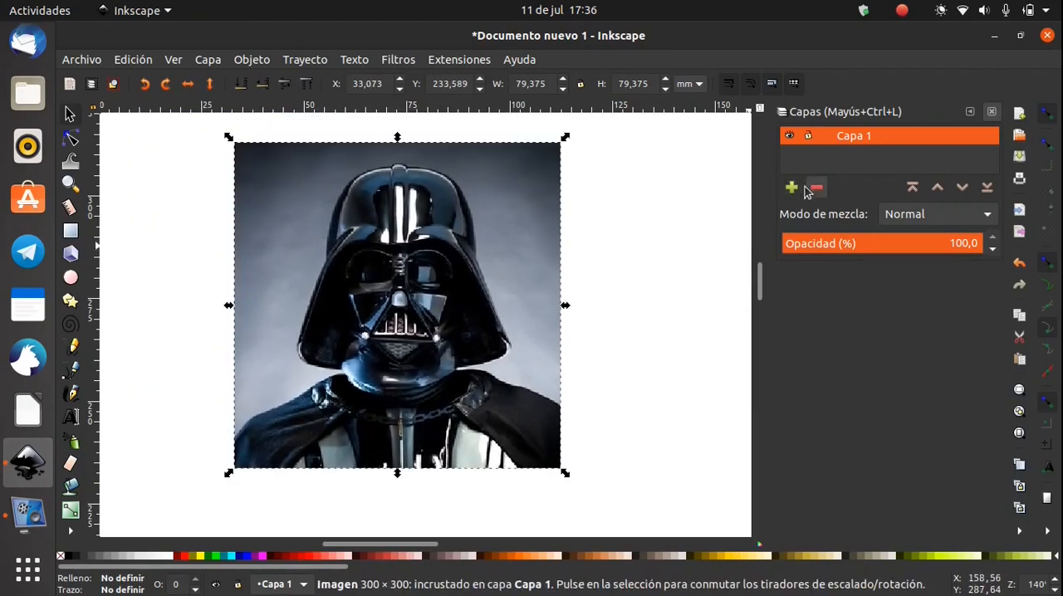
# Rename the layer Capa 1 as "Imagen Darth Vader"
pyautogui.rightClick(848, 137)
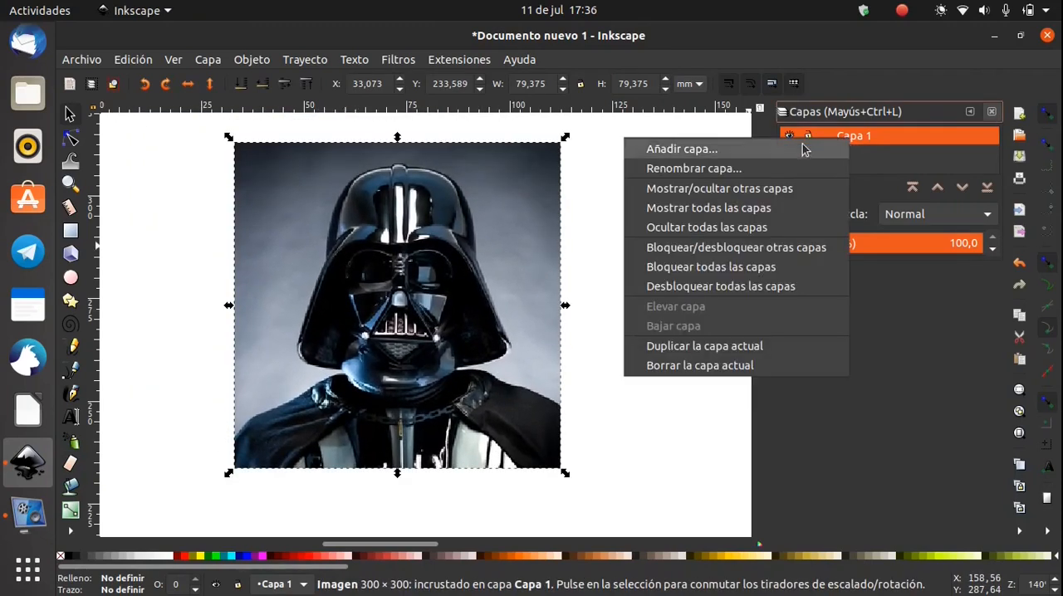
pyautogui.click(688, 168)
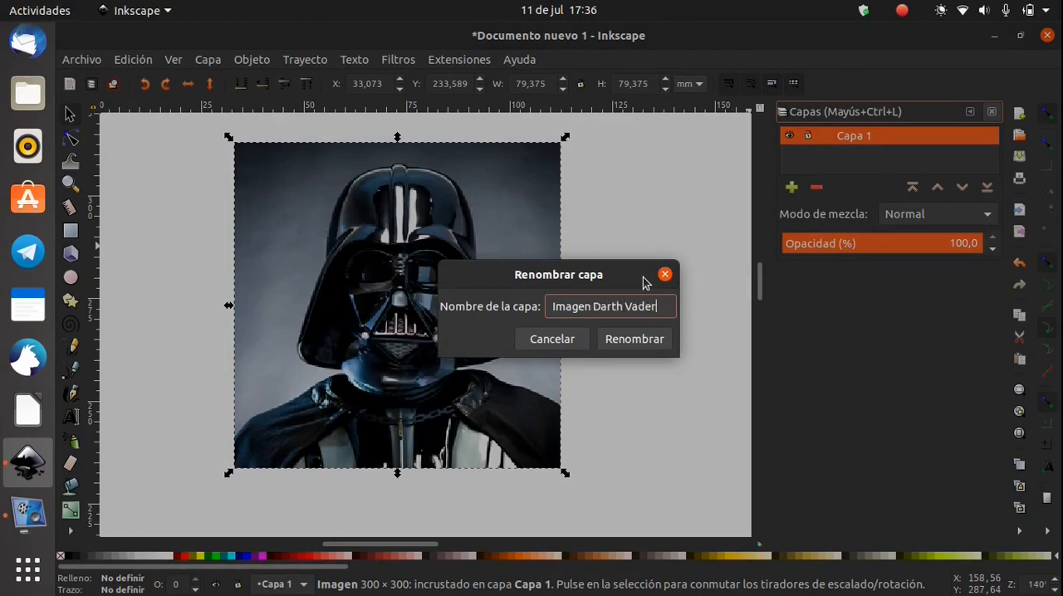
pyautogui.write('Imagen Darth Vader')
pyautogui.press('Return')
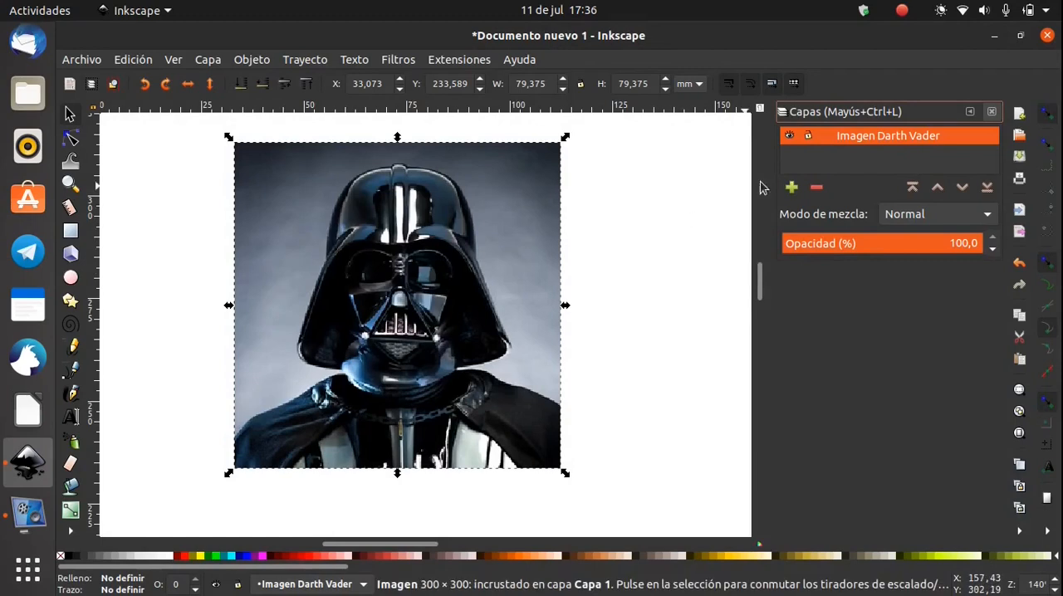
# Lock the Imagen Darth Vader layer and set its opacity to 39.5%
pyautogui.click(809, 136)
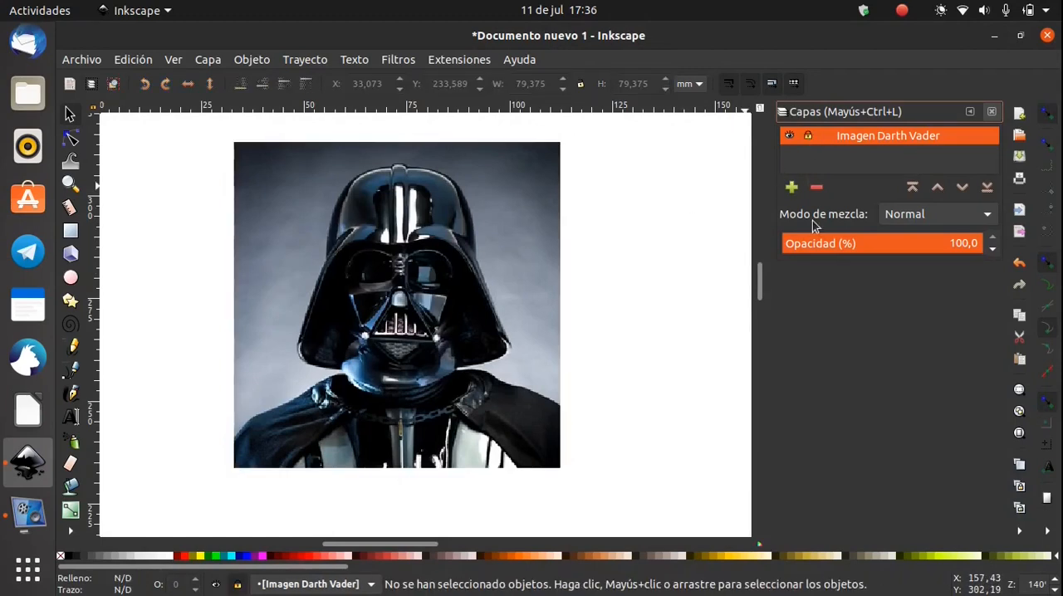
pyautogui.moveTo(837, 249); pyautogui.dragTo(868, 250)
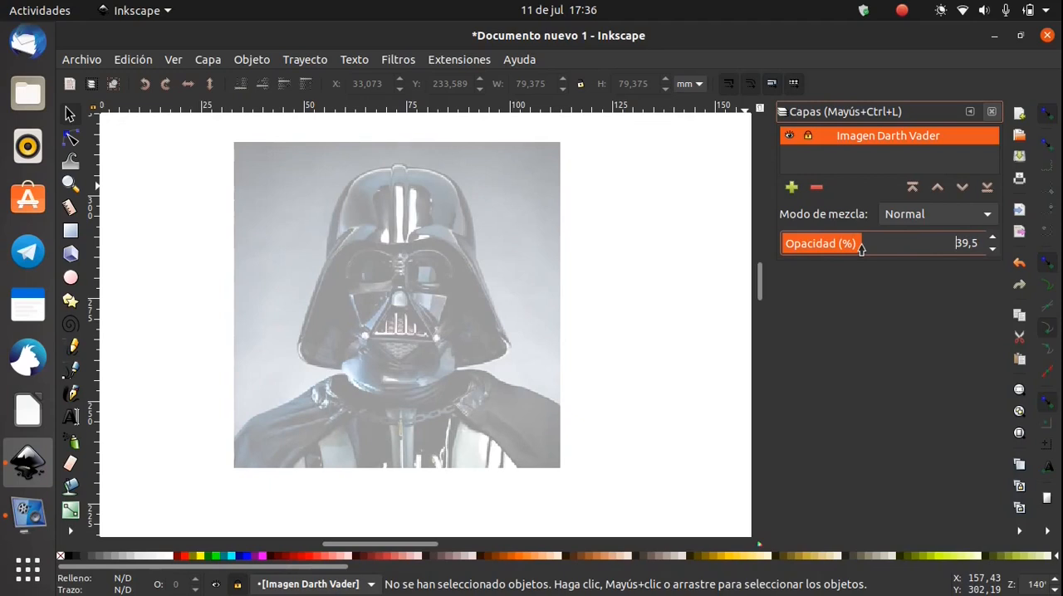
pyautogui.moveTo(500, 348); pyautogui.dragTo(536, 415)
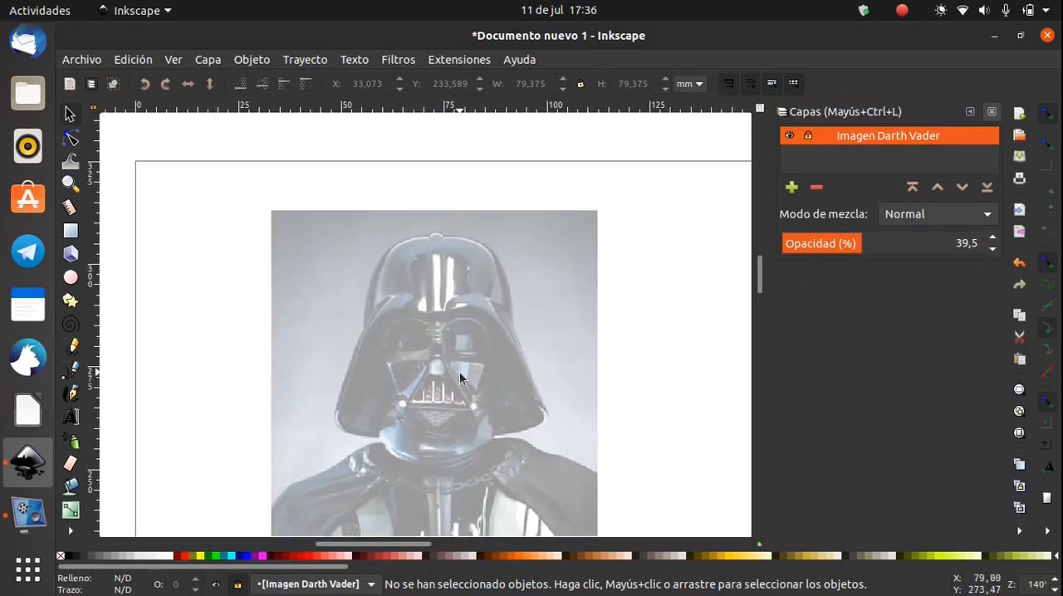
pyautogui.moveTo(459, 371); pyautogui.dragTo(494, 319)
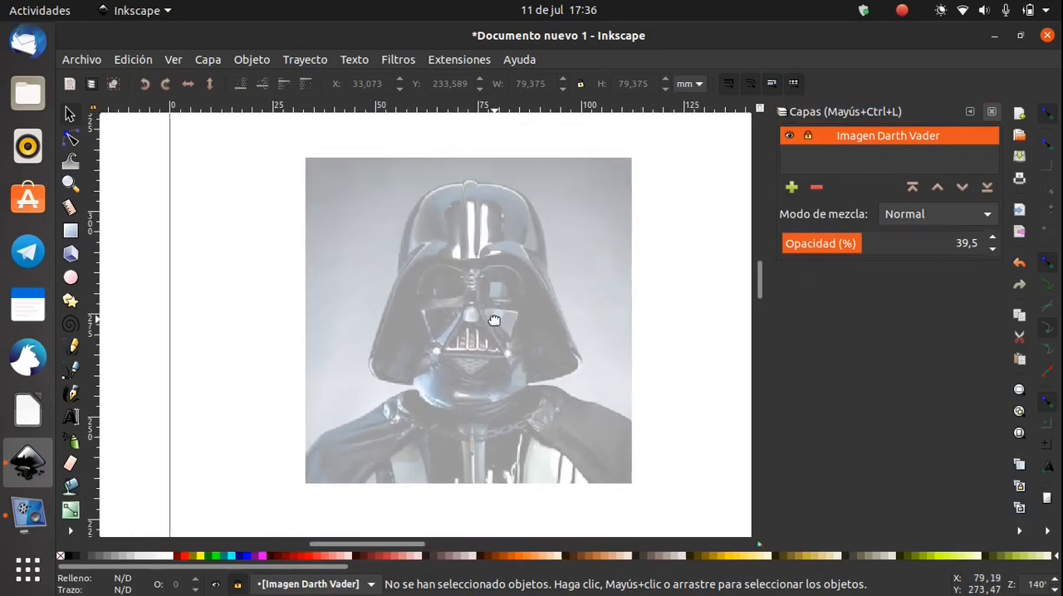
# Add a layer named "Dibujo" above the Imagen Darth Vader layer
pyautogui.click(791, 189)
pyautogui.write('Dib')
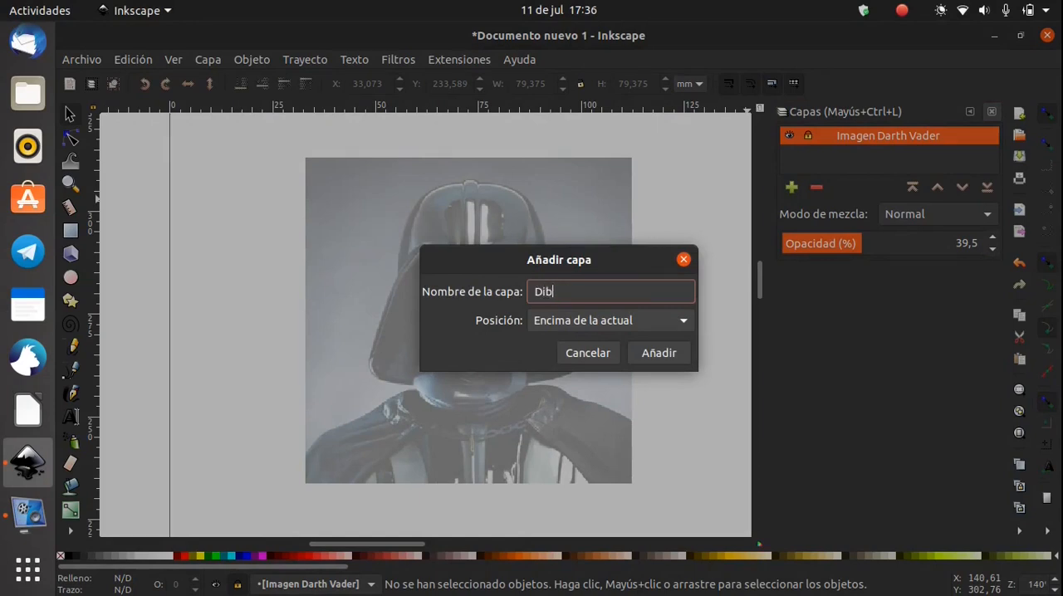
pyautogui.press('Return')
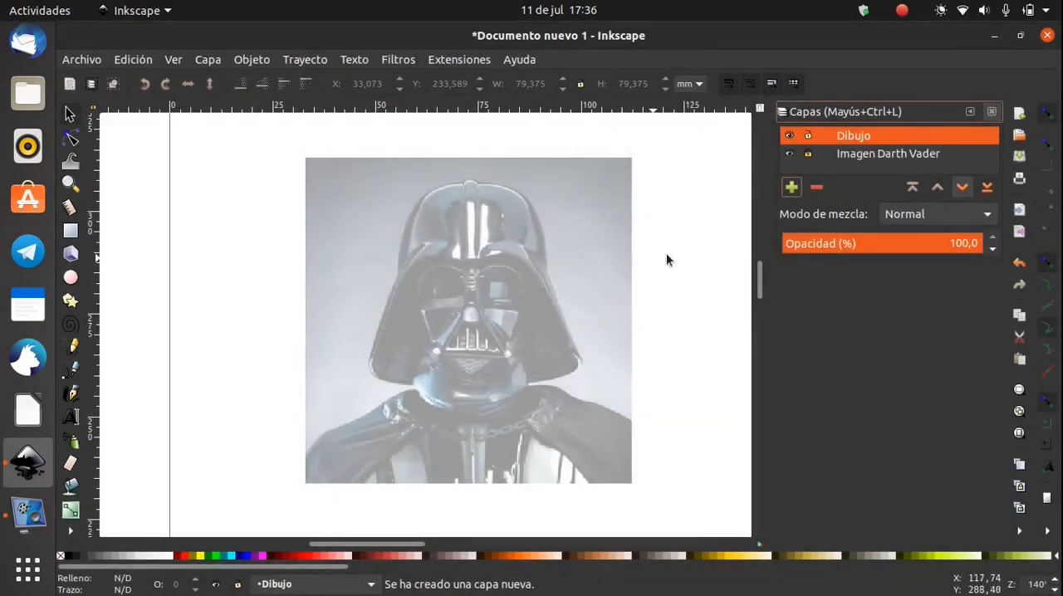
# Start a BSpline path at the left base of the helmet's central ridge, tracing over the ridge and onto the dome's upper right edge
pyautogui.click(75, 366)
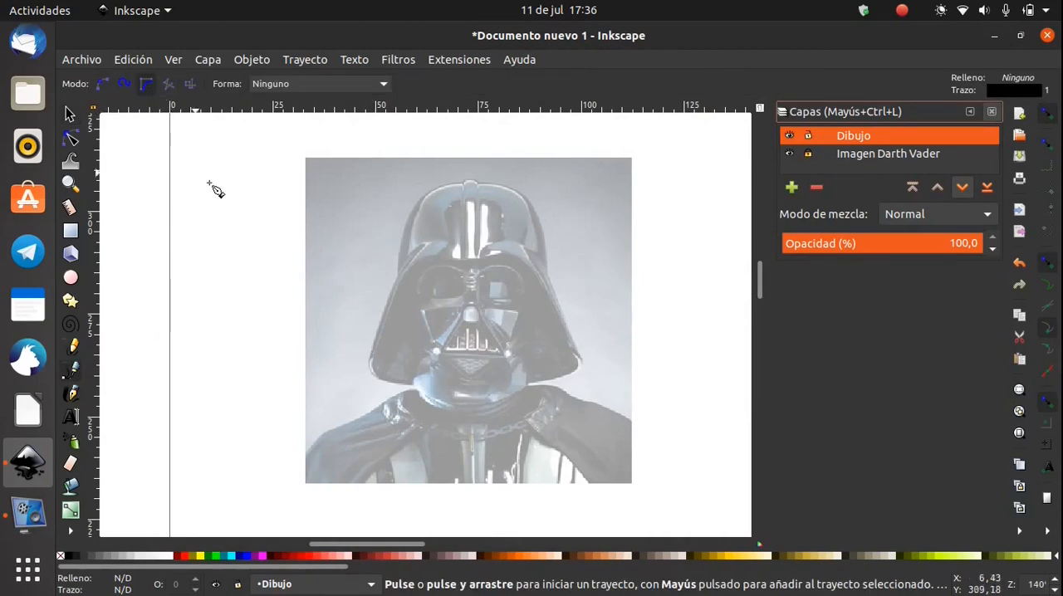
pyautogui.keyDown('ctrl'); pyautogui.scroll(5, 489, 311); pyautogui.keyUp('ctrl')
pyautogui.moveTo(471, 404); pyautogui.dragTo(499, 407)
pyautogui.keyDown('ctrl'); pyautogui.scroll(-4, 505, 416); pyautogui.keyUp('ctrl')
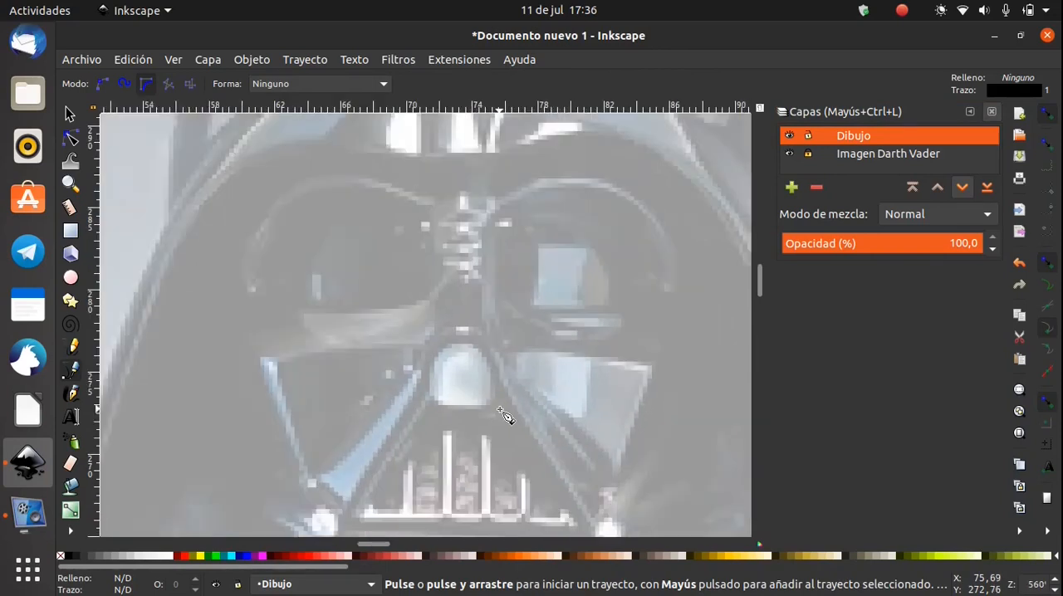
pyautogui.keyDown('ctrl'); pyautogui.scroll(3, 498, 390); pyautogui.keyUp('ctrl')
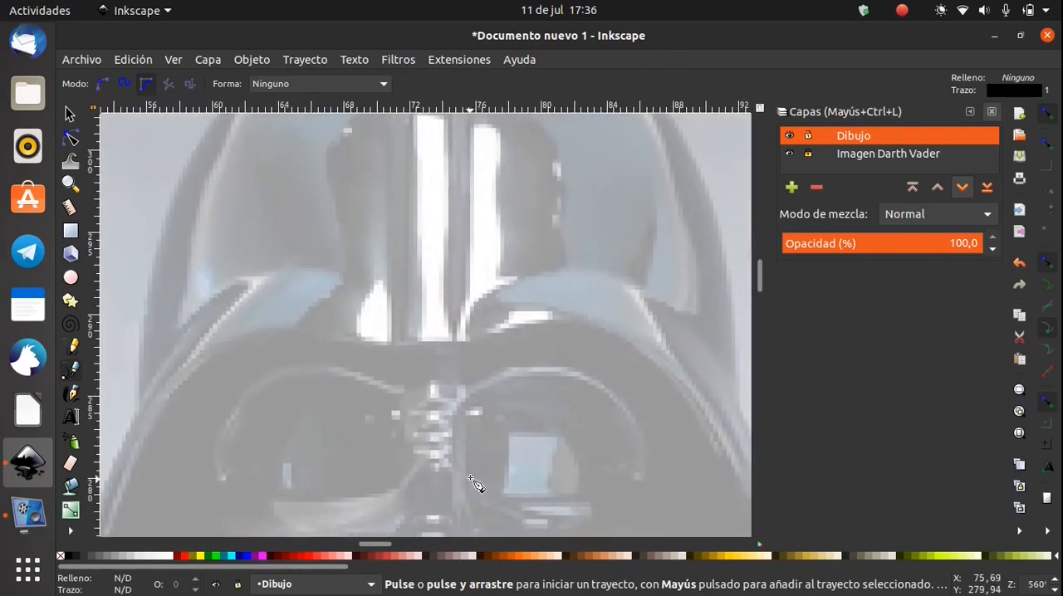
pyautogui.keyDown('ctrl'); pyautogui.scroll(-2, 453, 440); pyautogui.keyUp('ctrl')
pyautogui.keyDown('ctrl'); pyautogui.scroll(1, 453, 463); pyautogui.keyUp('ctrl')
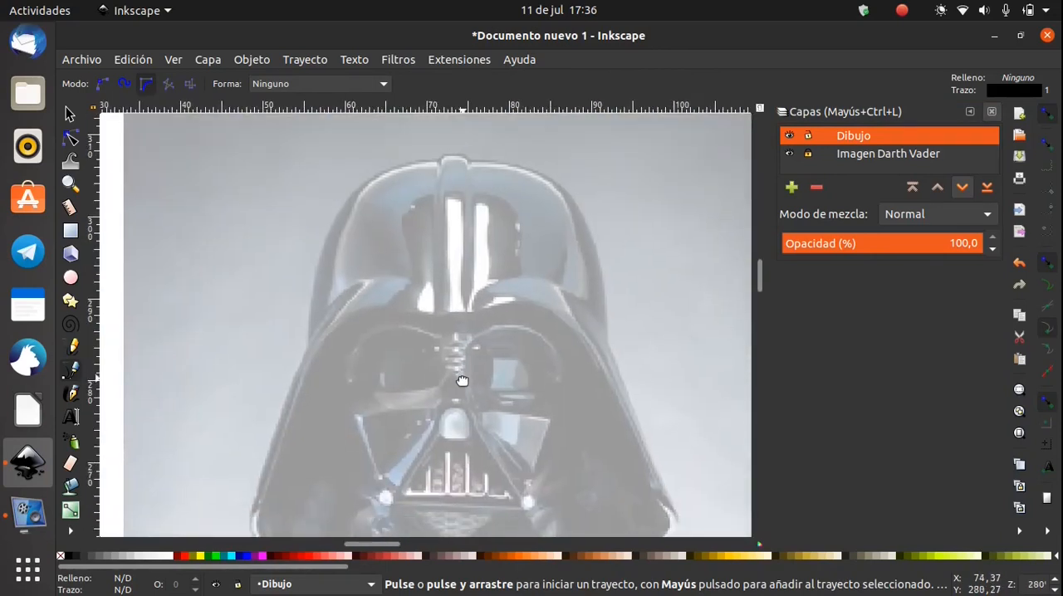
pyautogui.scroll(-2, 462, 380)
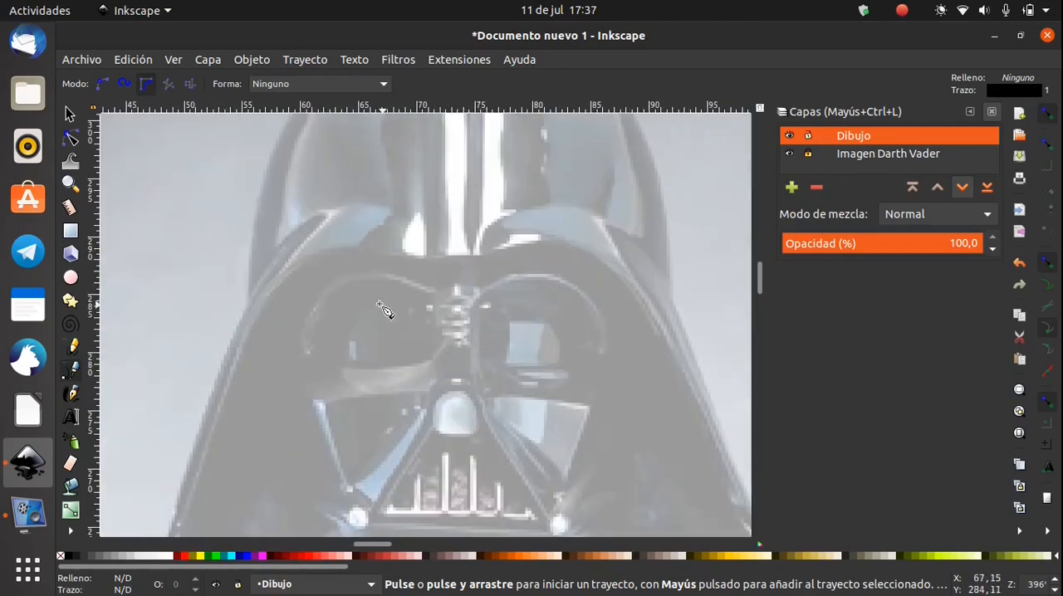
pyautogui.scroll(2, 366, 371)
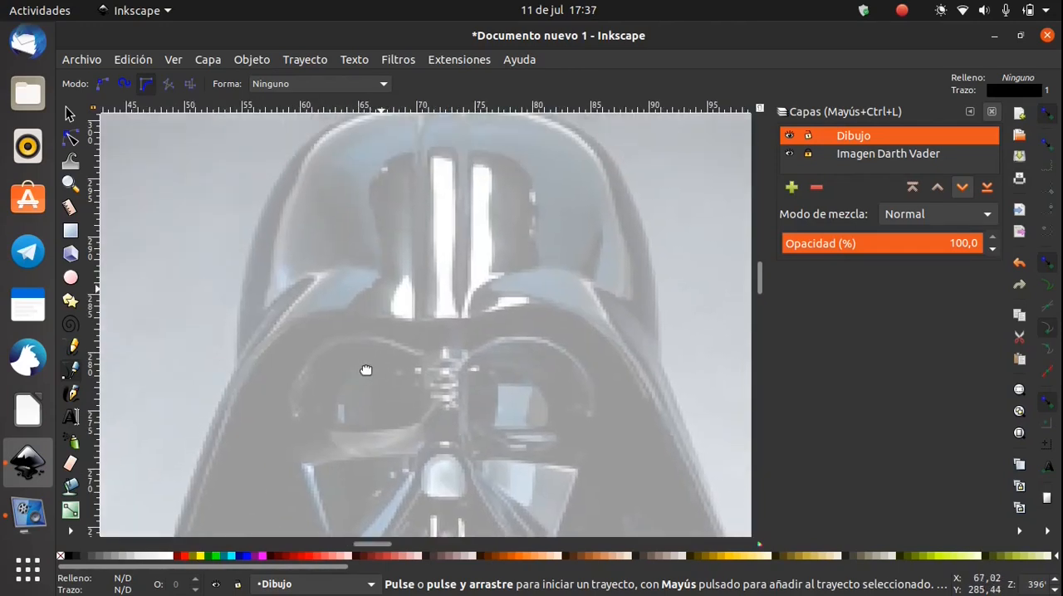
pyautogui.click(405, 157)
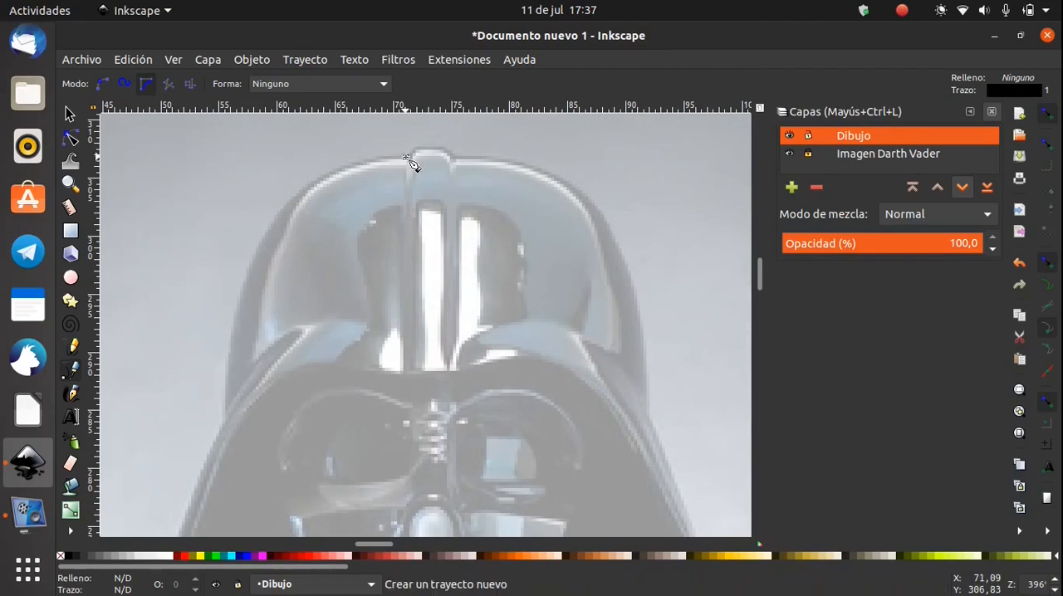
pyautogui.click(439, 148)
pyautogui.click(443, 150)
pyautogui.click(451, 151)
pyautogui.click(457, 159)
pyautogui.click(470, 159)
pyautogui.click(502, 163)
pyautogui.click(523, 172)
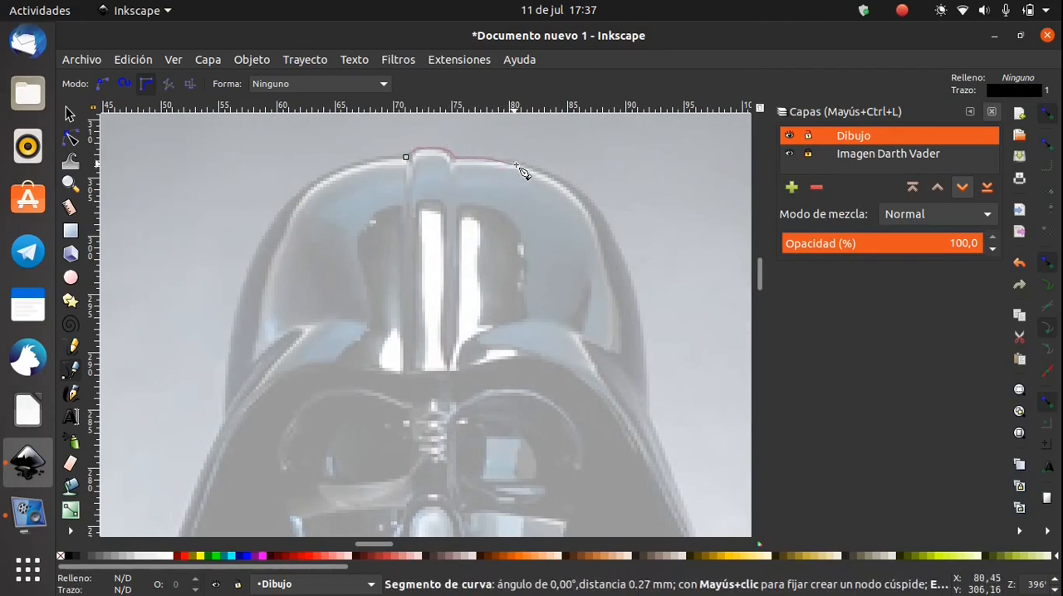
# Continue the path around the dome's right side down to where the helmet starts to flare outward
pyautogui.click(544, 179)
pyautogui.click(573, 191)
pyautogui.click(595, 214)
pyautogui.click(613, 251)
pyautogui.click(632, 285)
pyautogui.click(645, 381)
pyautogui.click(646, 402)
# Trace the helmet's right flare down around its lower corner and inward to the neck, and finish the path as an open curve
pyautogui.moveTo(637, 396); pyautogui.dragTo(444, 172)
pyautogui.click(454, 196)
pyautogui.click(463, 226)
pyautogui.click(483, 277)
pyautogui.click(503, 338)
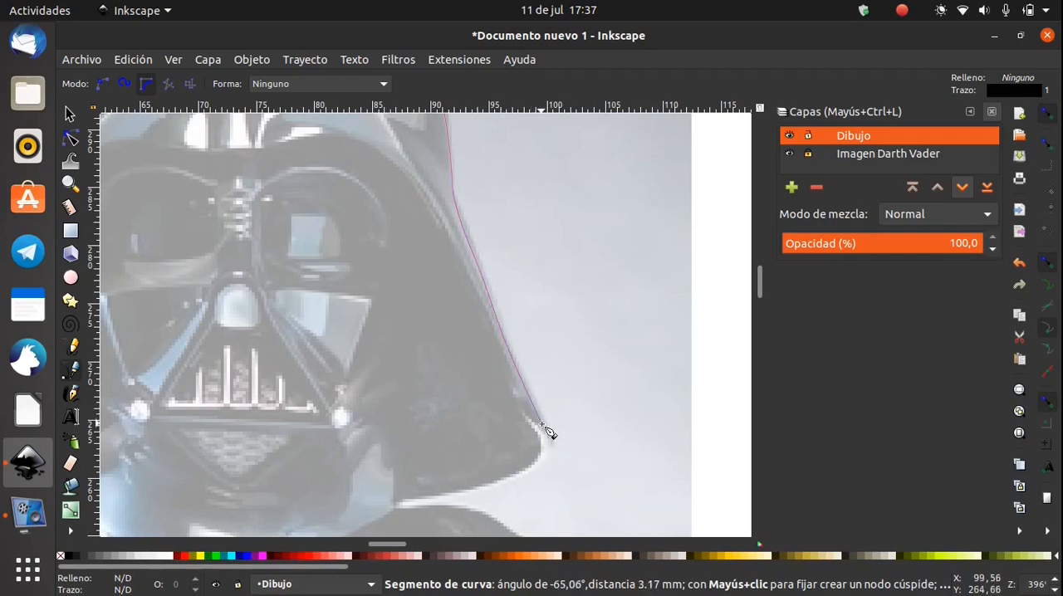
pyautogui.click(544, 451)
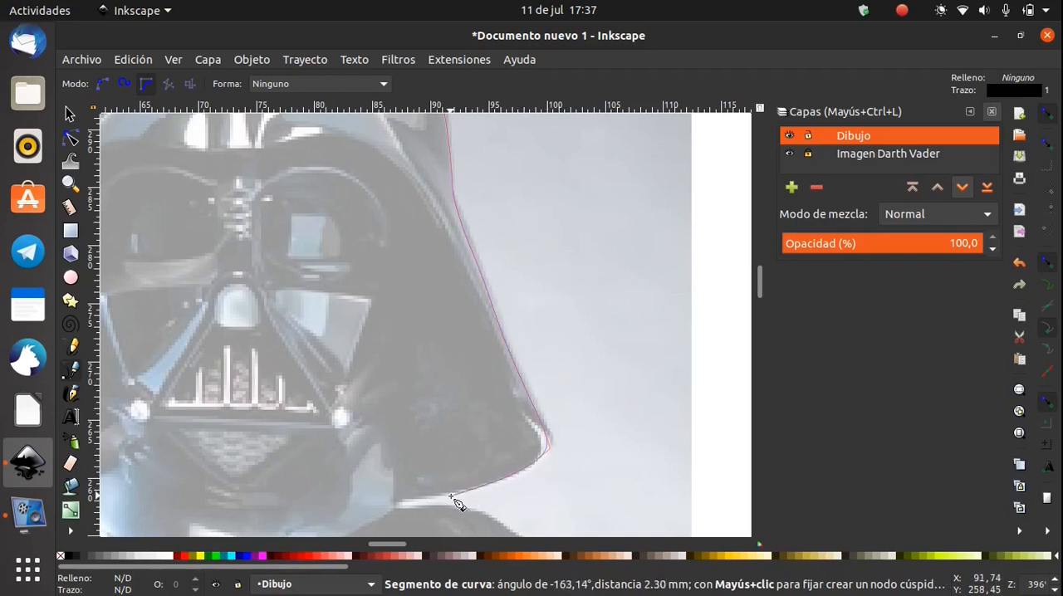
pyautogui.click(395, 508)
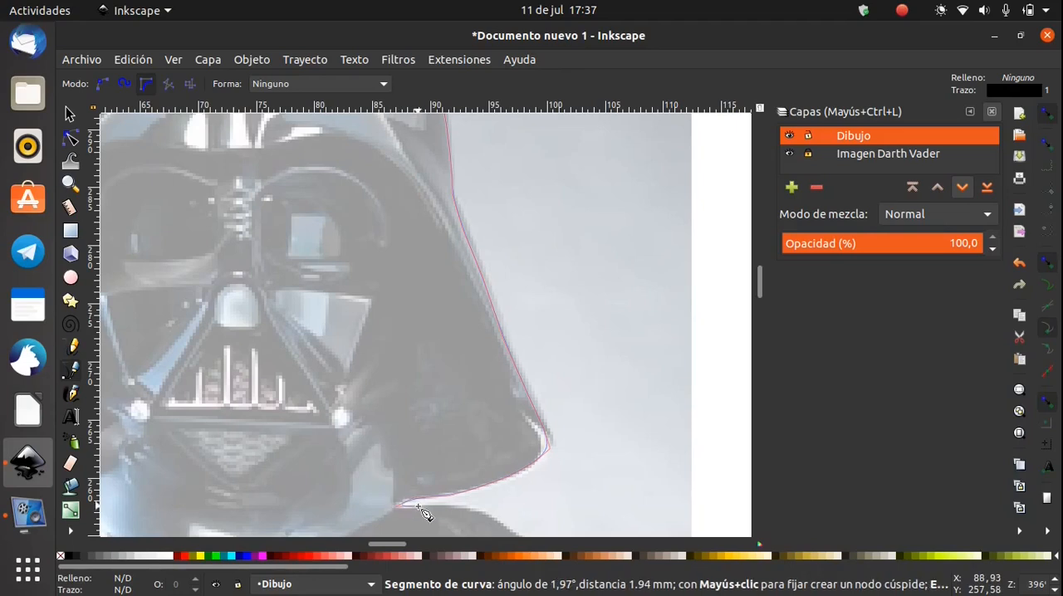
pyautogui.press('Return')
# Extend the helmet outline from the open end at the ridge's left base, tracing the dome's left side down to the flare
pyautogui.moveTo(245, 404); pyautogui.dragTo(504, 516)
pyautogui.scroll(3, 482, 368)
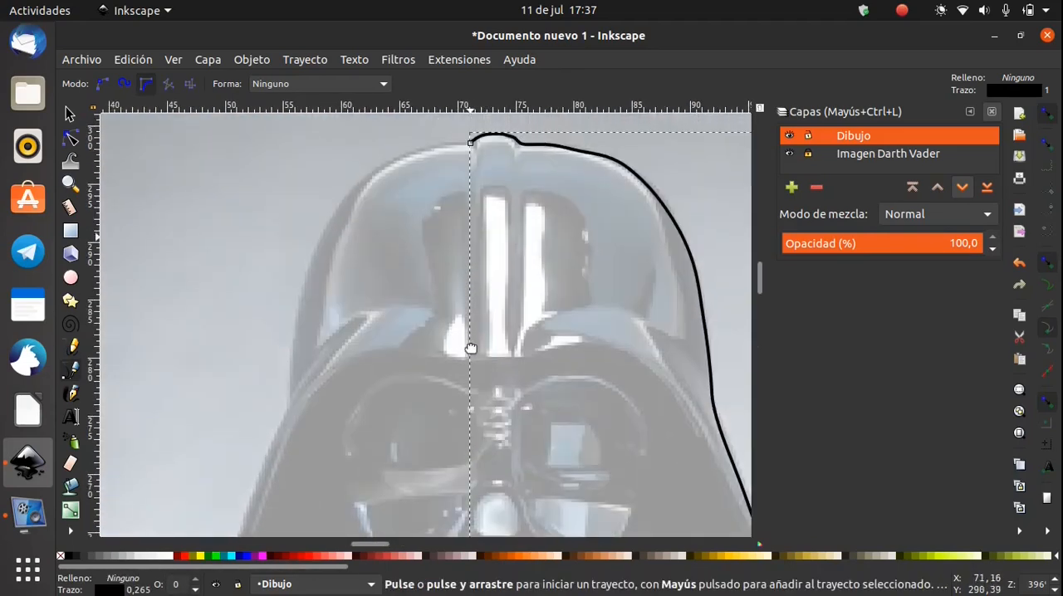
pyautogui.click(470, 170)
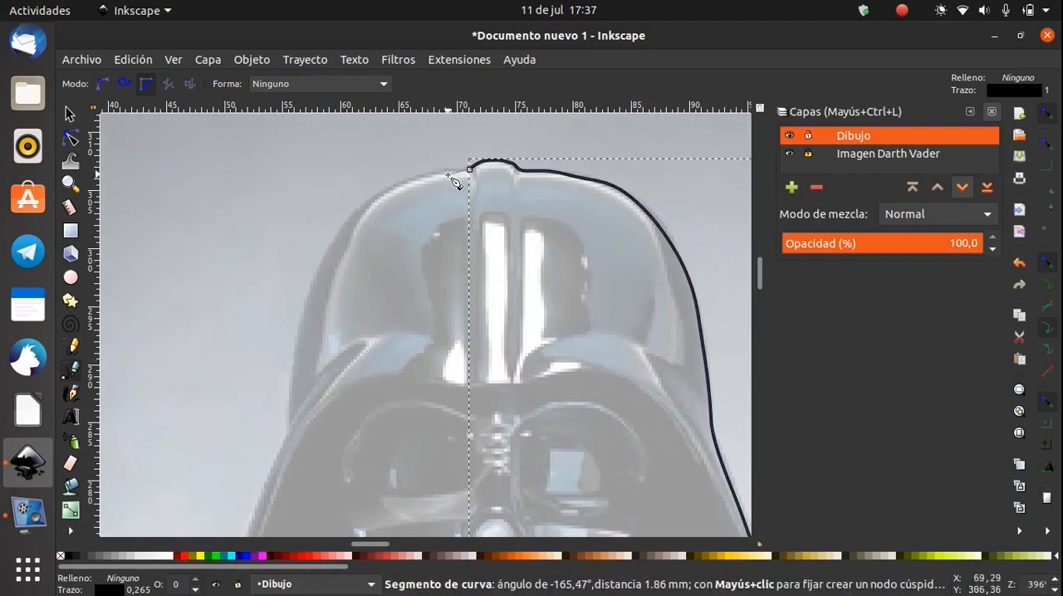
pyautogui.click(27, 570)
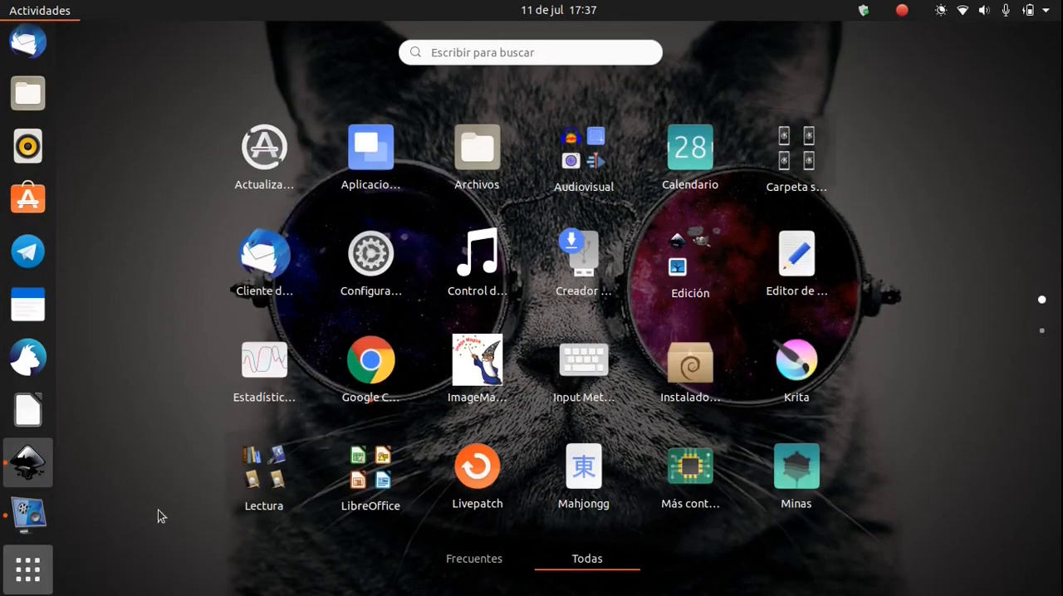
pyautogui.press('Escape')
pyautogui.click(431, 269)
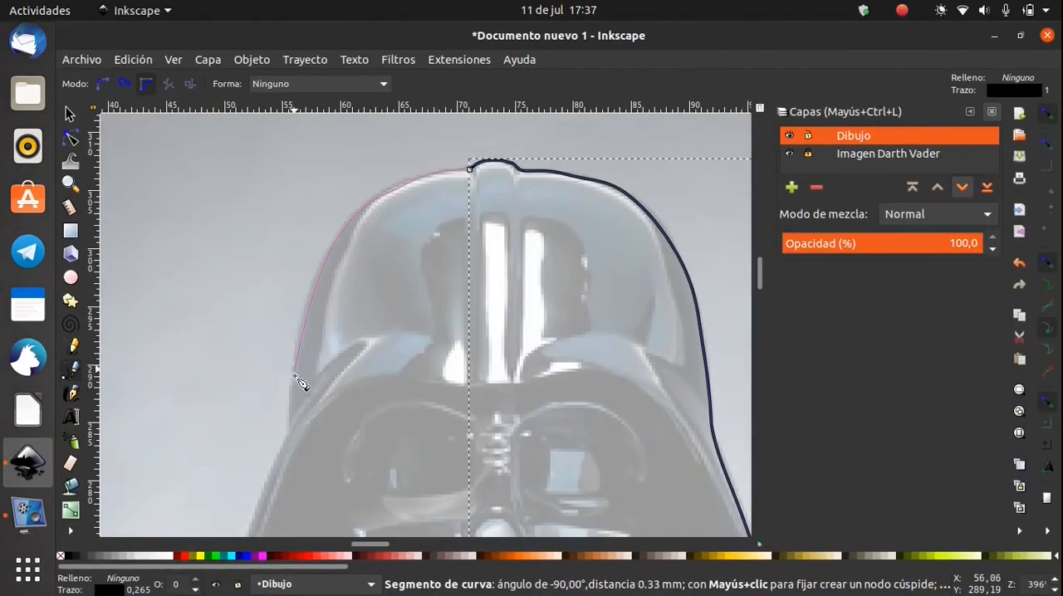
pyautogui.scroll(-8, 293, 435)
pyautogui.hscroll(-2, 353, 199)
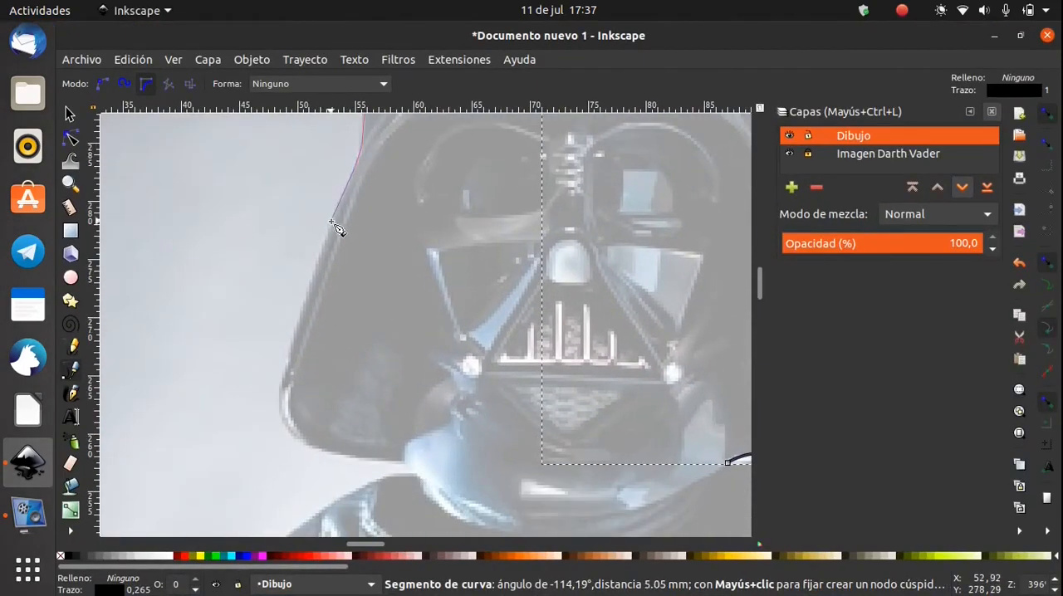
# Trace the helmet's left flare down around its lower corner and inward to the neck, and finish the path as an open curve
pyautogui.click(307, 307)
pyautogui.click(285, 375)
pyautogui.click(280, 411)
pyautogui.click(304, 441)
pyautogui.click(335, 454)
pyautogui.click(384, 460)
pyautogui.scroll(-3, 304, 366)
pyautogui.hscroll(4, 285, 368)
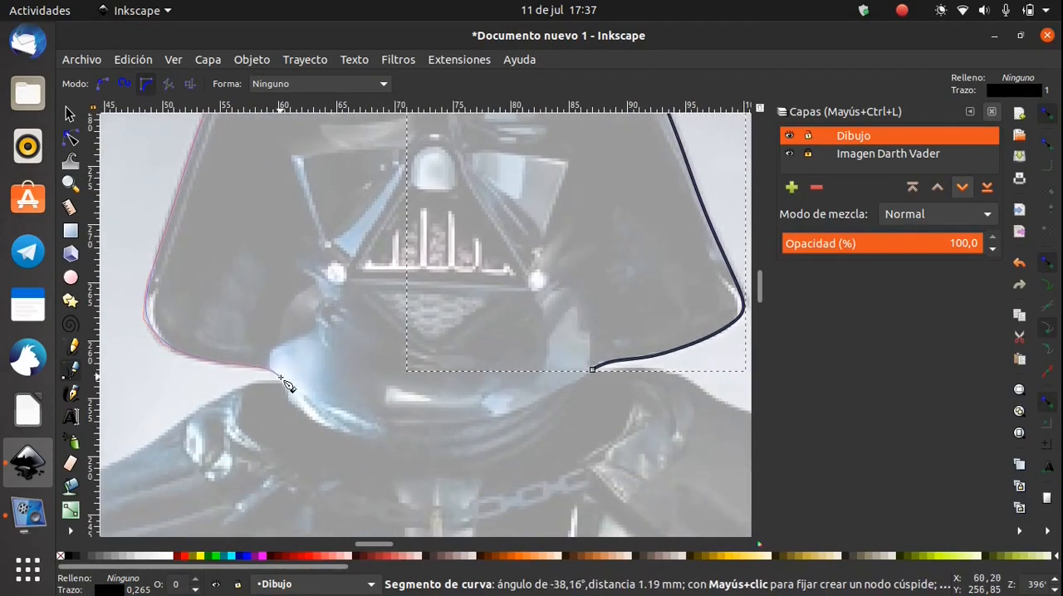
pyautogui.rightClick(278, 377)
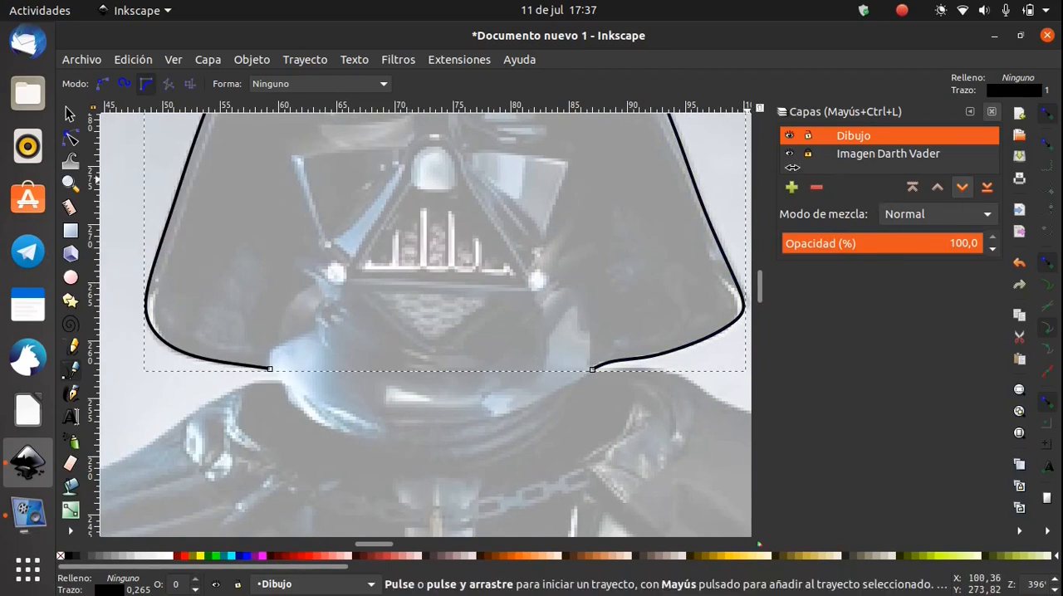
# Raise the opacity of the Imagen Darth Vader layer to 63.2%
pyautogui.click(871, 155)
pyautogui.moveTo(873, 244); pyautogui.dragTo(895, 242)
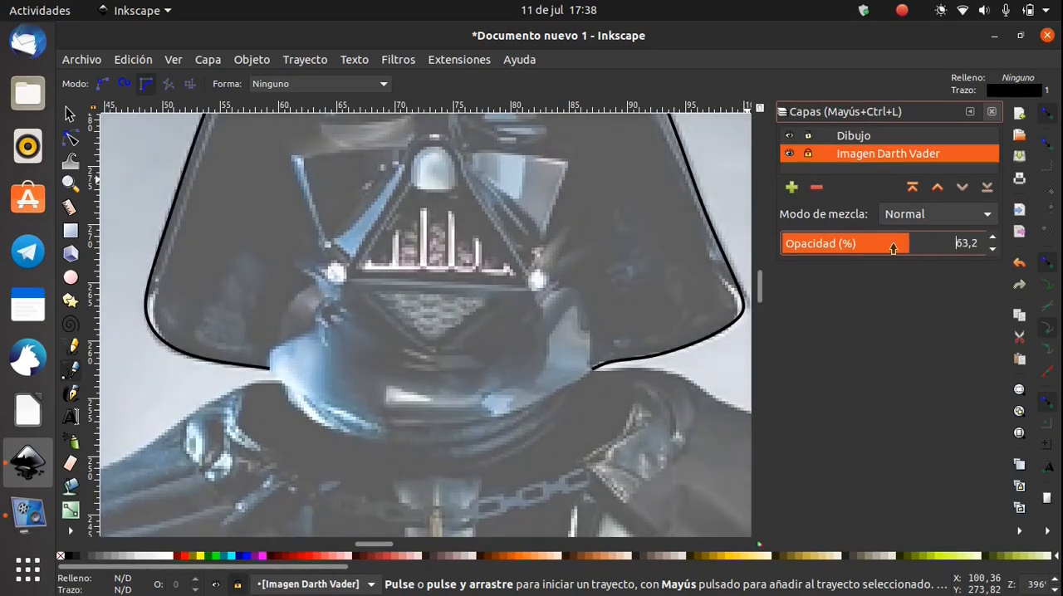
pyautogui.moveTo(641, 339); pyautogui.dragTo(595, 475)
pyautogui.moveTo(473, 202); pyautogui.dragTo(476, 301)
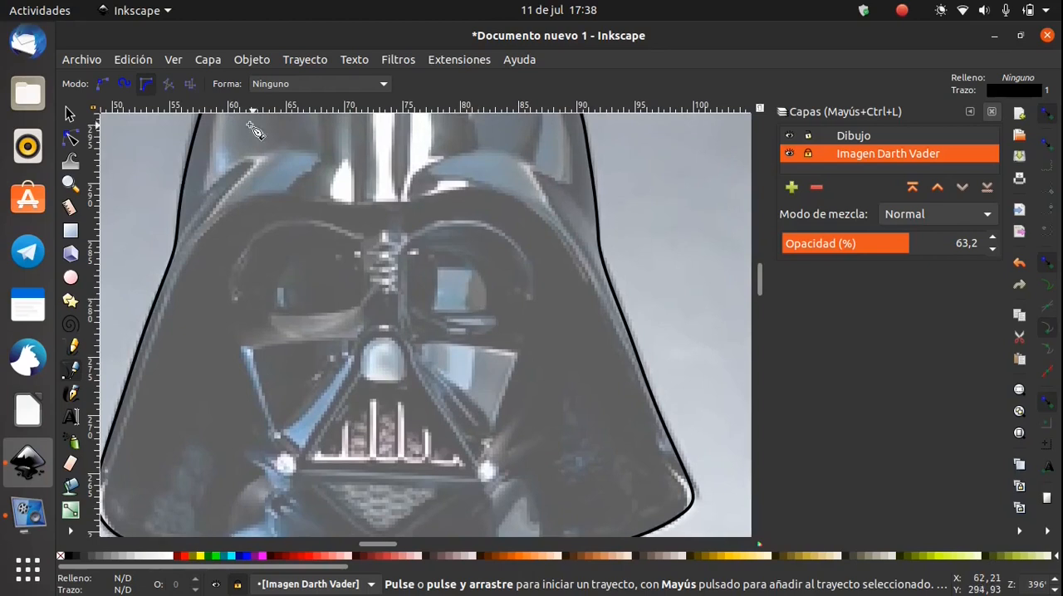
pyautogui.scroll(1, 245, 200)
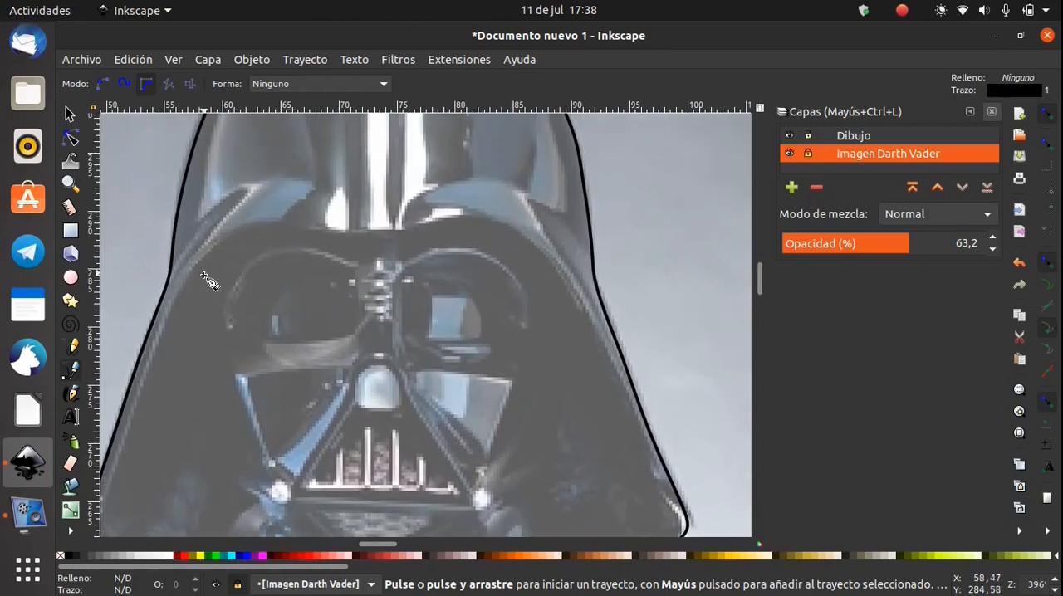
pyautogui.moveTo(211, 327); pyautogui.dragTo(346, 178)
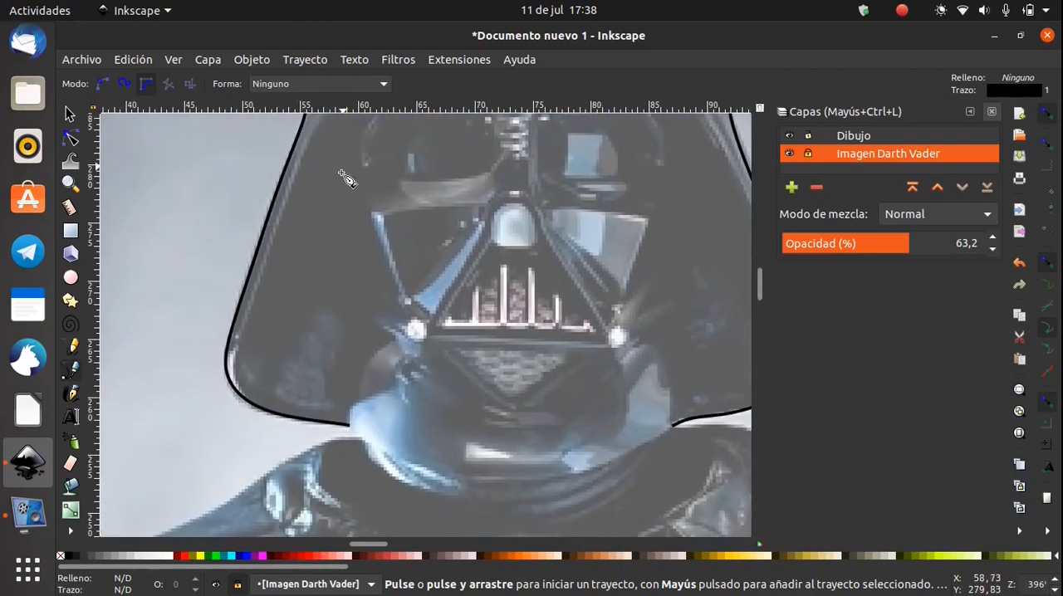
# On the Dibujo layer, start a BSpline path at the left flare's lower corner and trace its inner rim up toward the brow
pyautogui.click(247, 399)
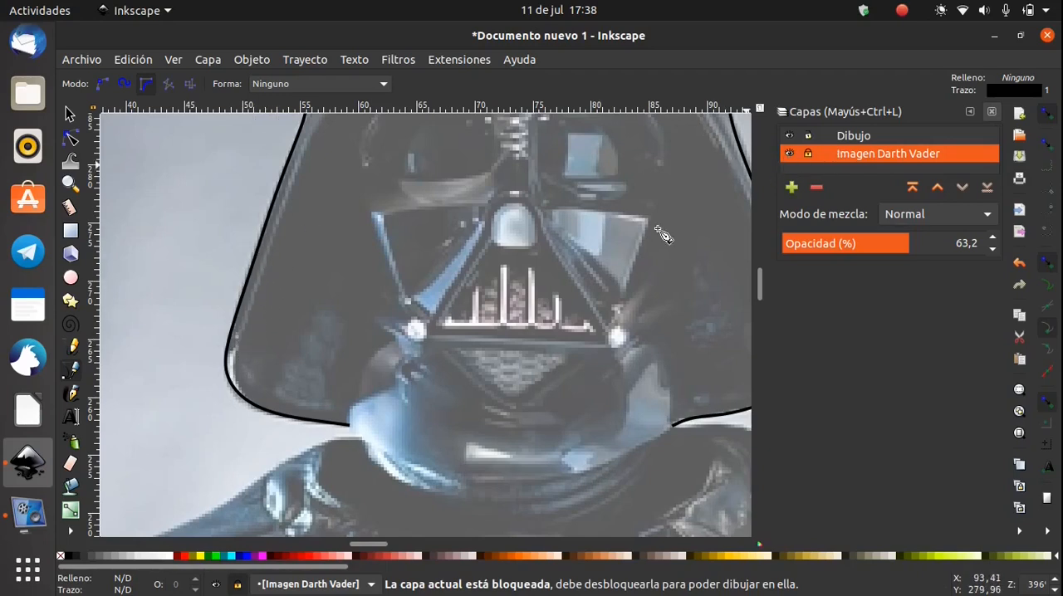
pyautogui.click(868, 137)
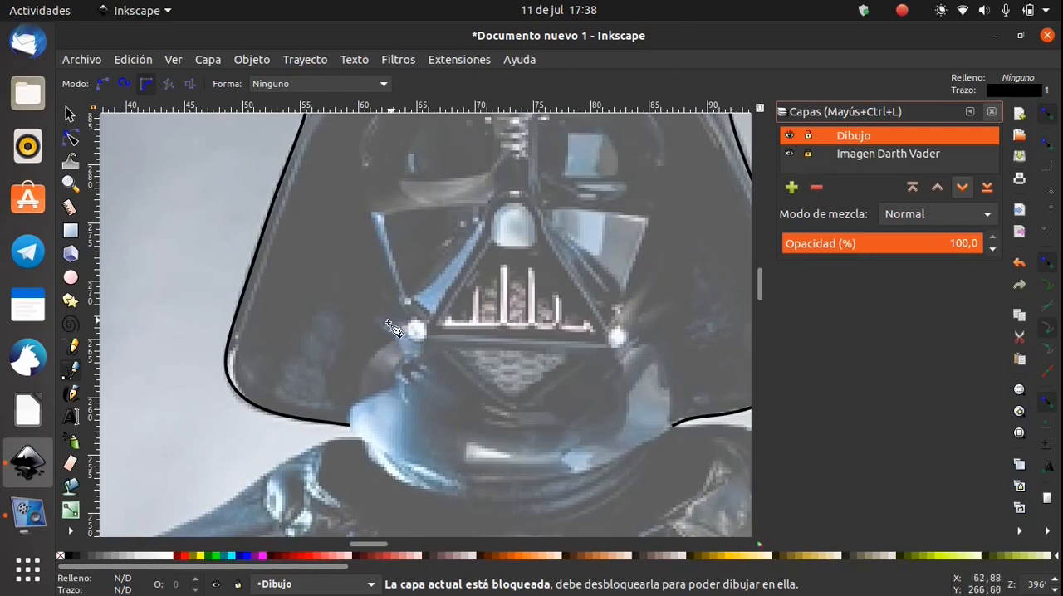
pyautogui.scroll(3, 353, 328)
pyautogui.click(223, 507)
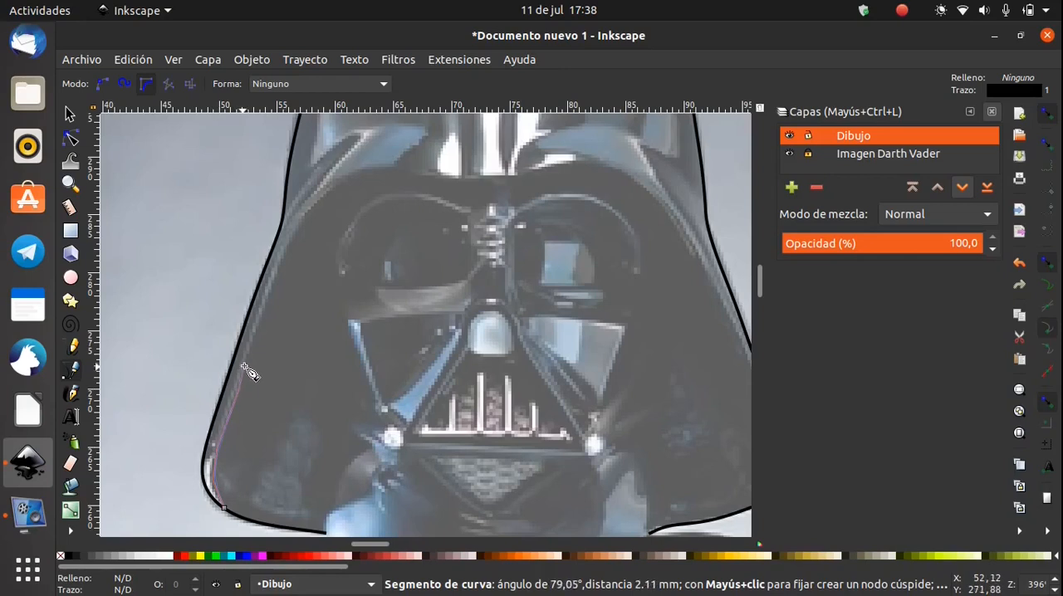
pyautogui.scroll(3, 299, 241)
pyautogui.hscroll(2, 299, 241)
# Continue the path along the brow line, dipping beneath the central ridge and curving over to the right side of the mask
pyautogui.click(300, 256)
pyautogui.click(341, 256)
pyautogui.click(371, 264)
pyautogui.click(409, 264)
pyautogui.click(492, 250)
pyautogui.click(528, 251)
pyautogui.click(556, 258)
pyautogui.click(586, 283)
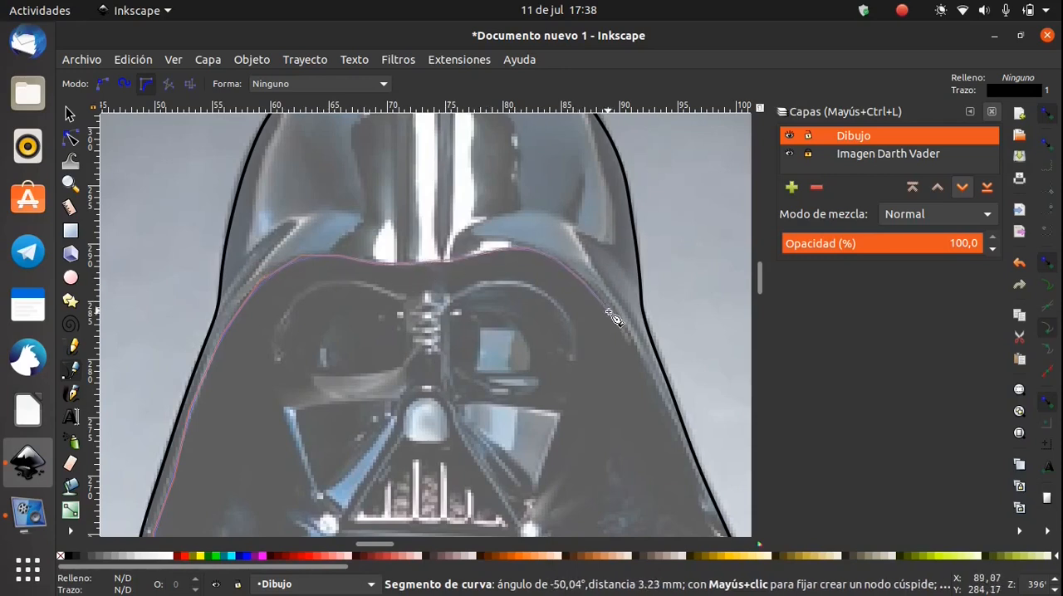
# Trace the inner rim of the right flare down to the outline's lower right corner and finish the path
pyautogui.click(655, 379)
pyautogui.scroll(-5, 443, 237)
pyautogui.hscroll(7, 443, 237)
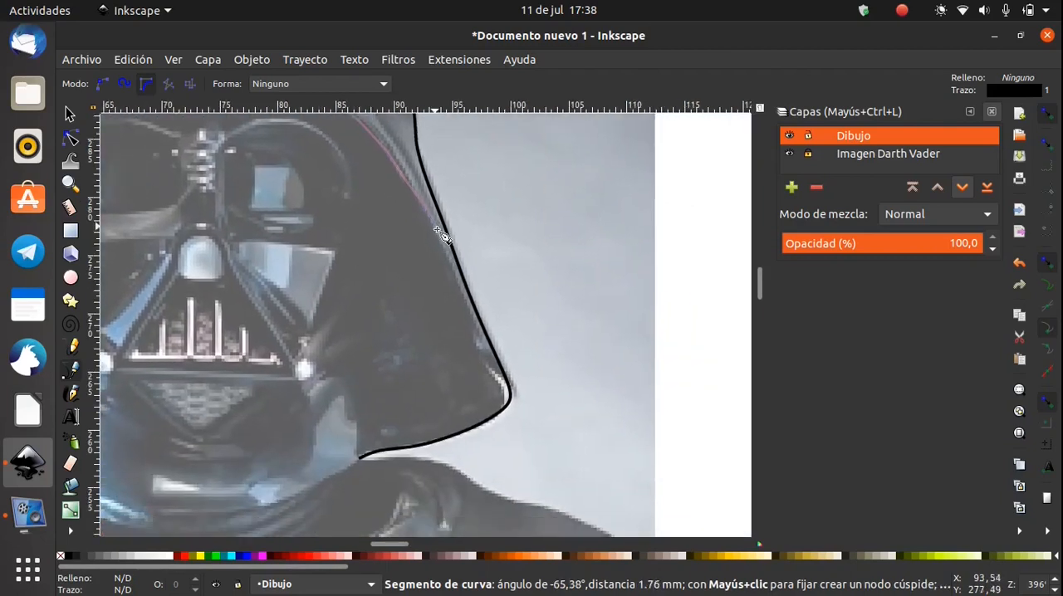
pyautogui.click(451, 258)
pyautogui.click(471, 313)
pyautogui.click(484, 345)
pyautogui.click(500, 379)
pyautogui.click(511, 399)
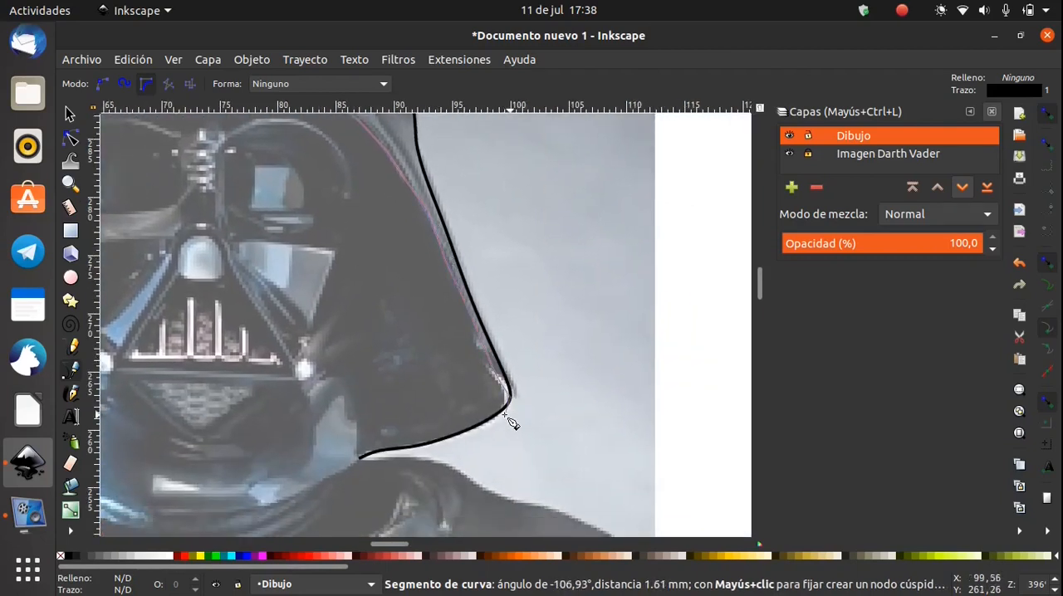
pyautogui.press('Return')
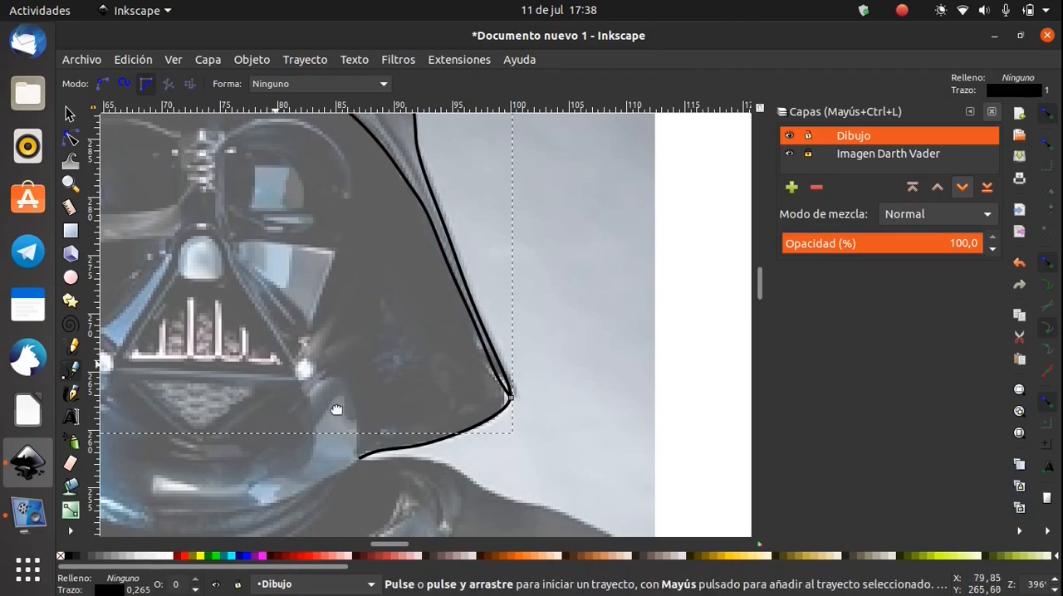
# Draw two open curves along the left and right edges of the central ridge, from the dome's top to the brow line
pyautogui.hscroll(-5, 542, 211)
pyautogui.scroll(6, 542, 211)
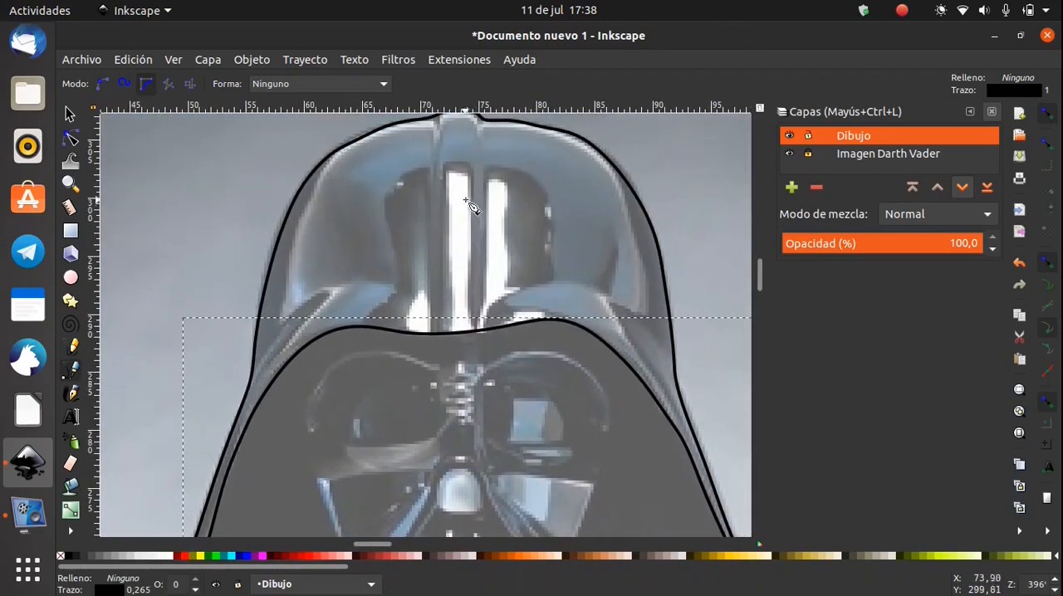
pyautogui.click(433, 119)
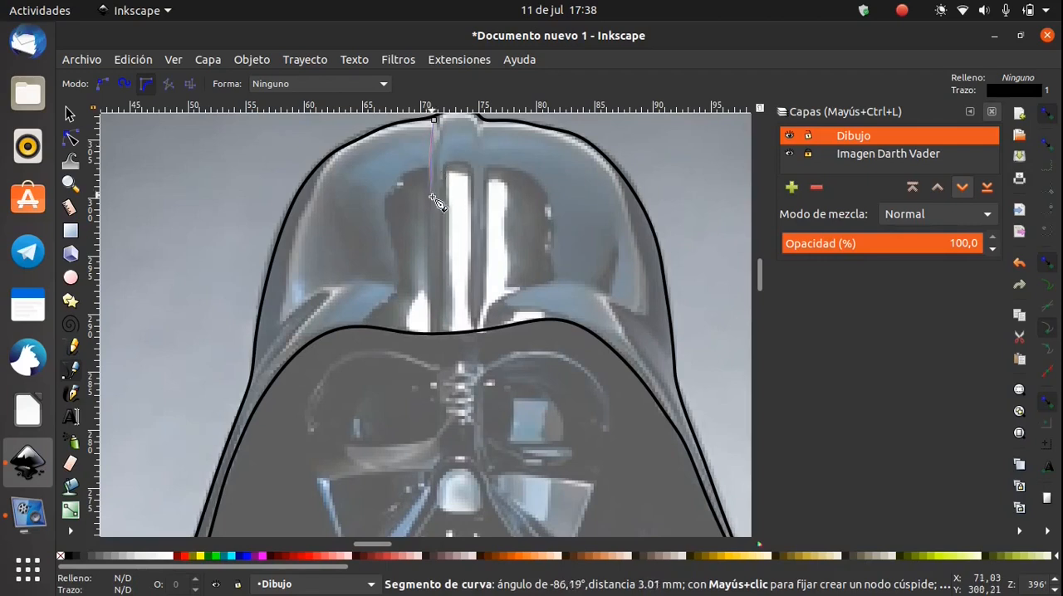
pyautogui.click(436, 332)
pyautogui.press('Return')
pyautogui.click(480, 116)
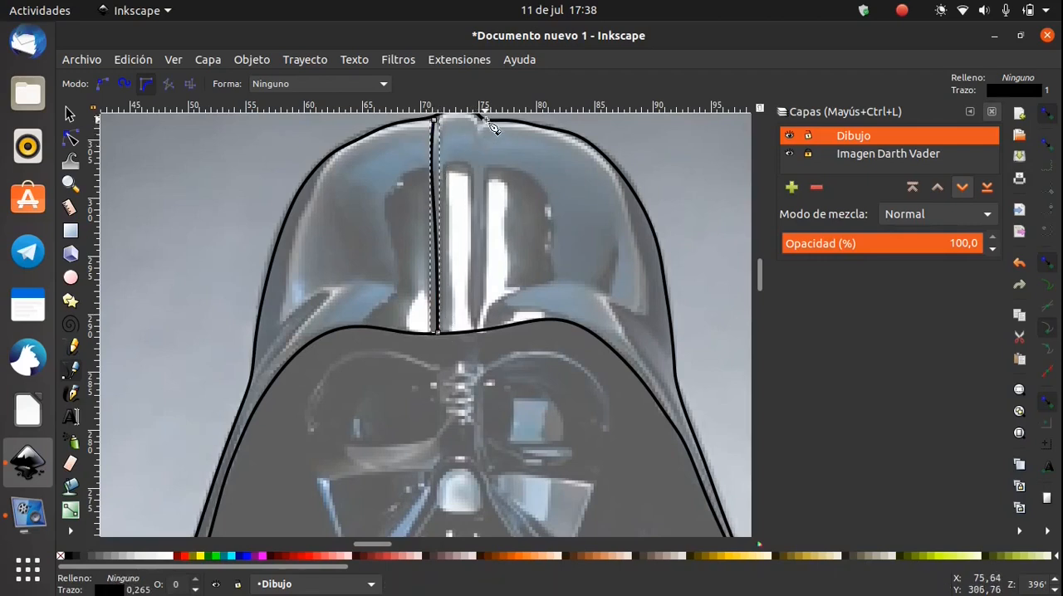
pyautogui.click(480, 331)
pyautogui.press('Return')
# Trace the dark reflection's edge left of the ridge as an open curve ending on the brow line
pyautogui.click(430, 167)
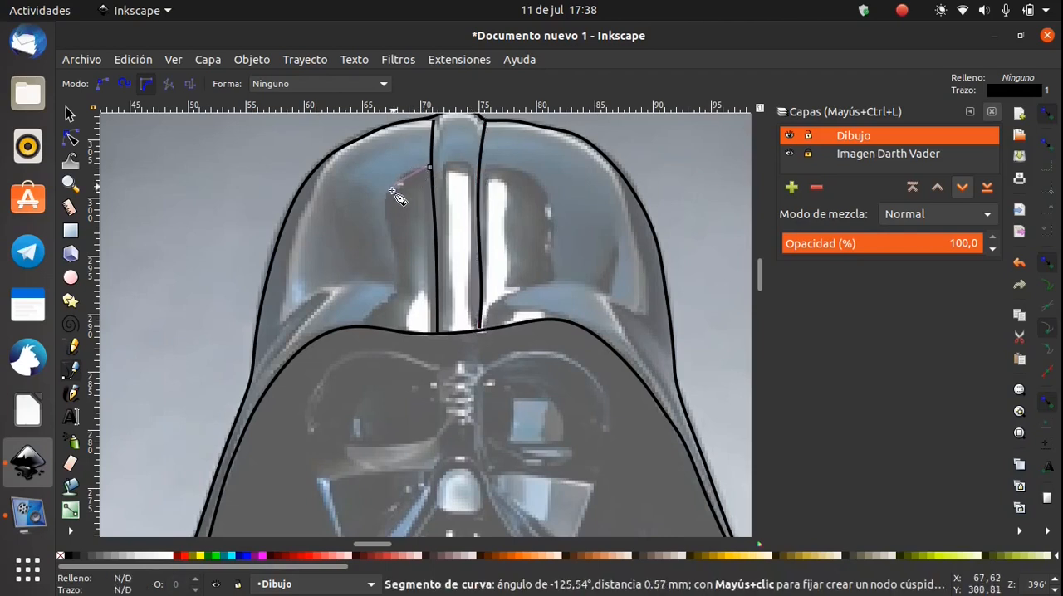
pyautogui.click(364, 325)
pyautogui.press('Return')
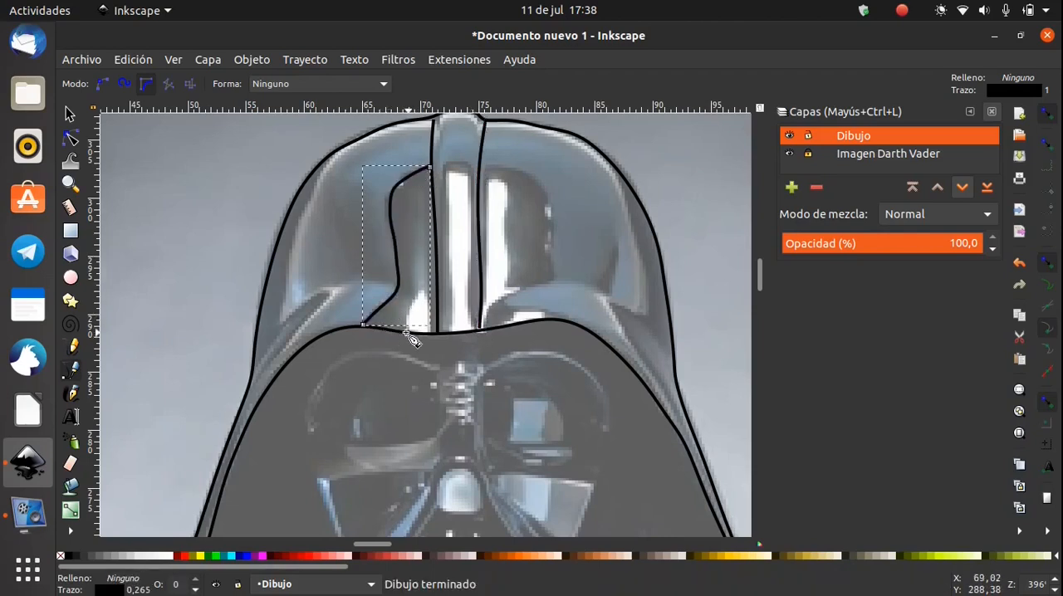
# Trace the dark reflection right of the ridge as an open curve, arching over its top and down to the brow line
pyautogui.click(481, 217)
pyautogui.click(484, 177)
pyautogui.click(505, 165)
pyautogui.click(535, 184)
pyautogui.click(549, 214)
pyautogui.click(551, 264)
pyautogui.click(508, 292)
pyautogui.click(535, 307)
pyautogui.click(554, 318)
pyautogui.press('Return')
# Trace the rounded top of the ridge's central highlight with two curves running down to the ridge's left and right edges
pyautogui.click(461, 165)
pyautogui.click(438, 250)
pyautogui.press('Return')
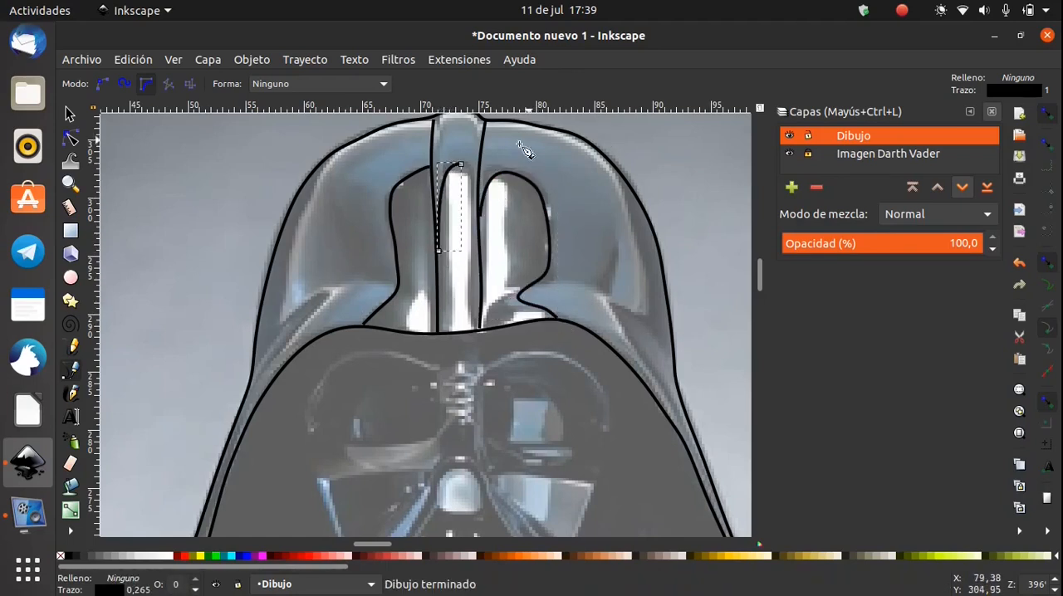
pyautogui.click(463, 166)
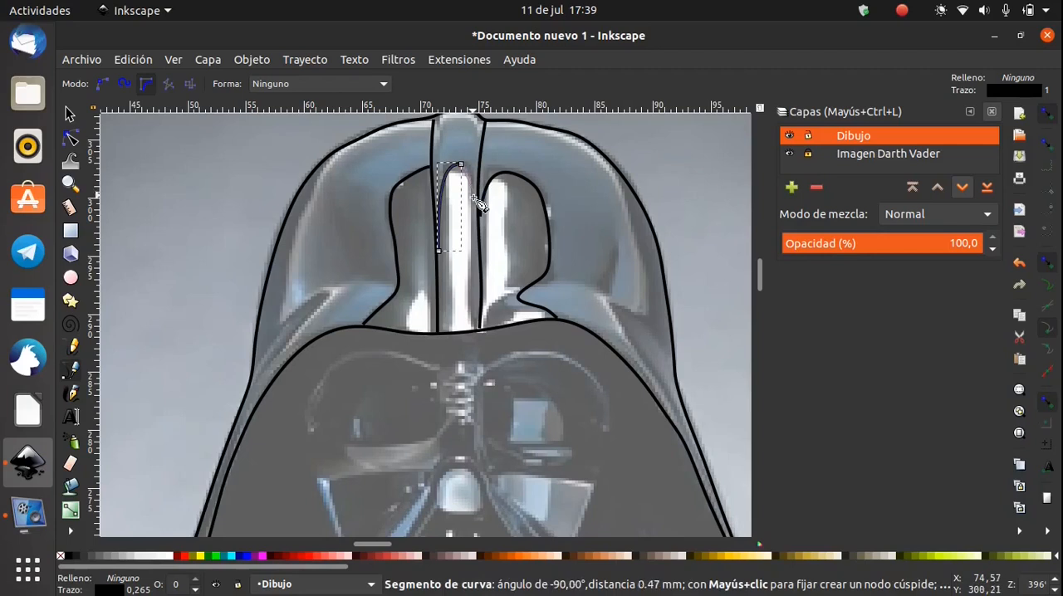
pyautogui.click(480, 247)
pyautogui.press('Return')
# Deselect the finished path and hide the Imagen Darth Vader layer so only the line drawing shows
pyautogui.scroll(-5, 562, 293)
pyautogui.hscroll(2, 531, 324)
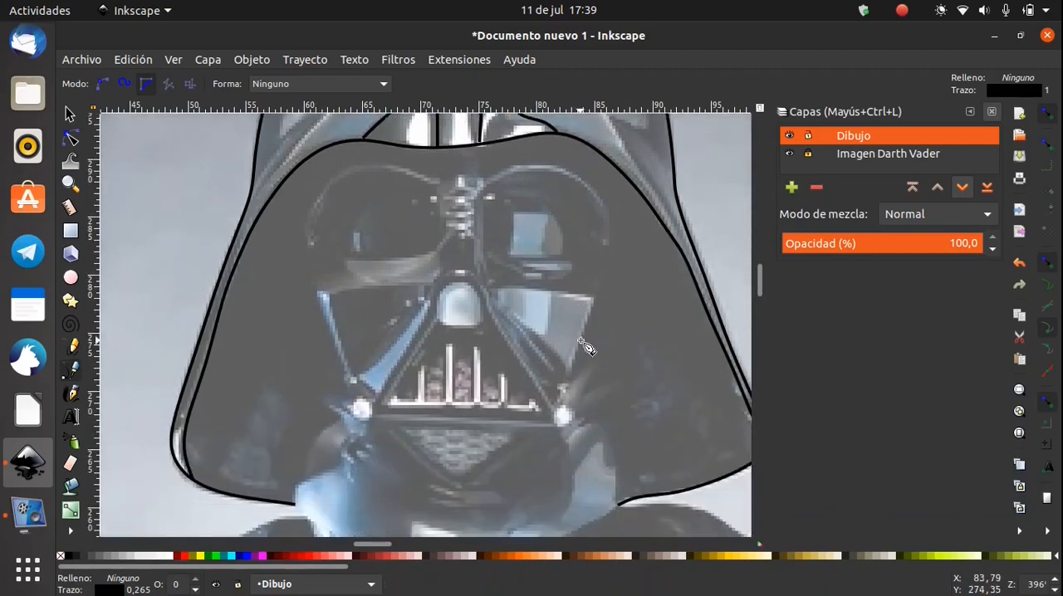
pyautogui.scroll(-3, 490, 333)
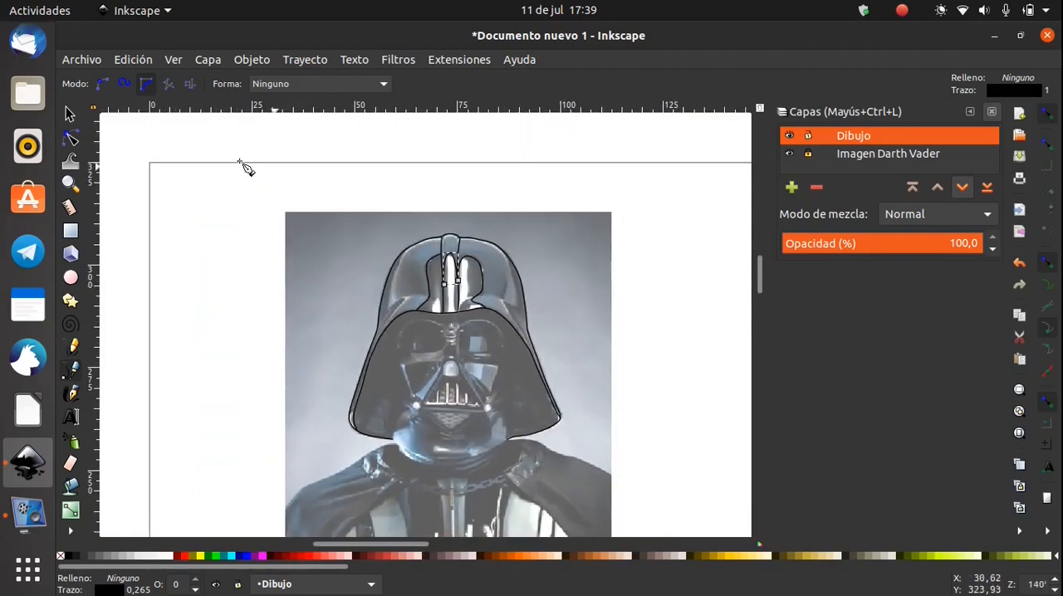
pyautogui.click(69, 114)
pyautogui.click(165, 241)
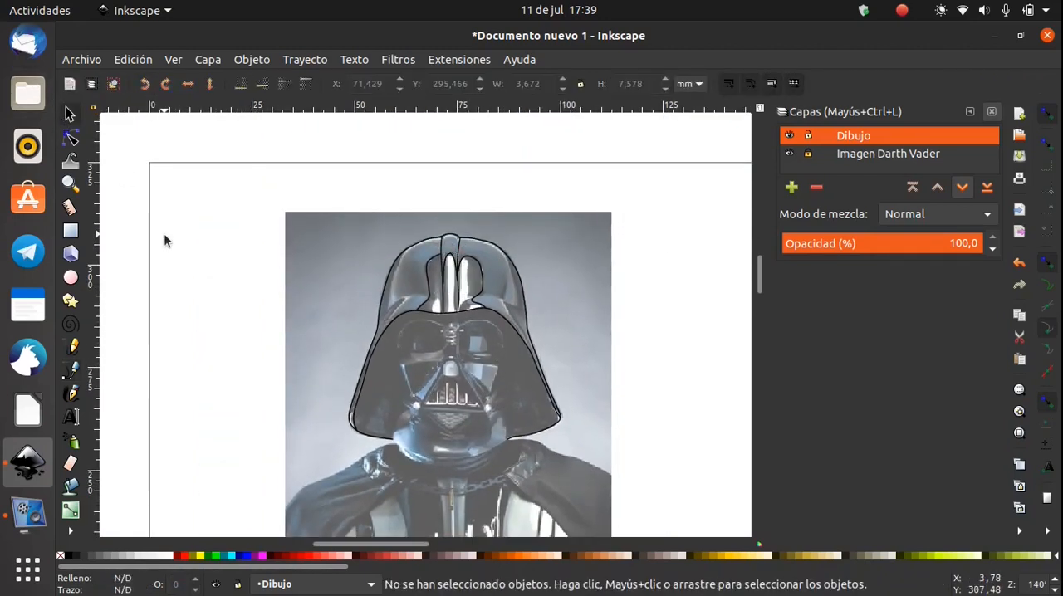
pyautogui.click(790, 154)
pyautogui.moveTo(665, 342)
pyautogui.mouseDown()
pyautogui.moveTo(653, 339)
pyautogui.moveTo(634, 252)
pyautogui.mouseUp()
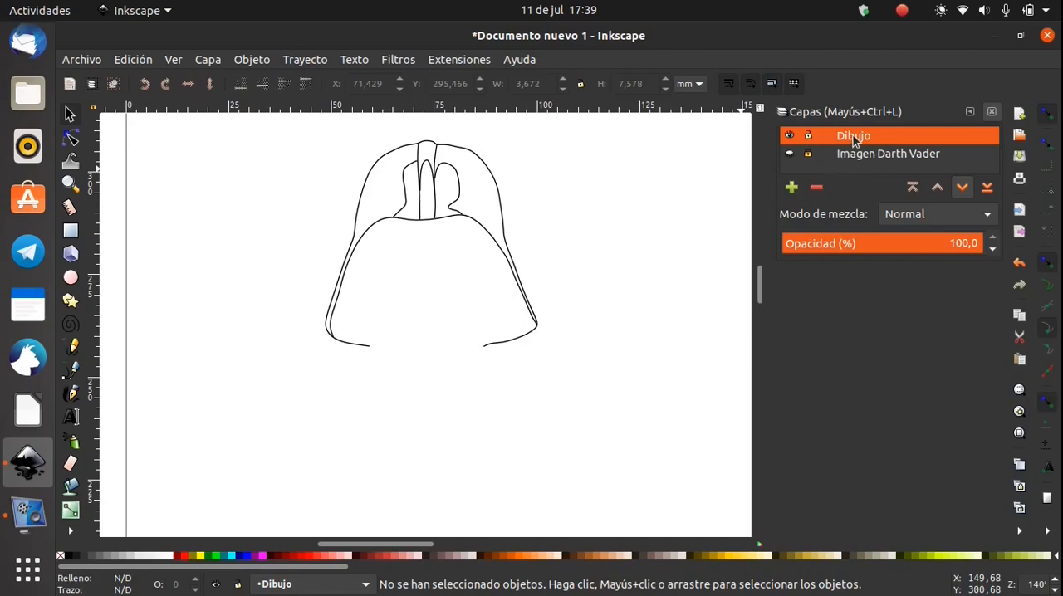
pyautogui.moveTo(598, 227); pyautogui.dragTo(575, 269)
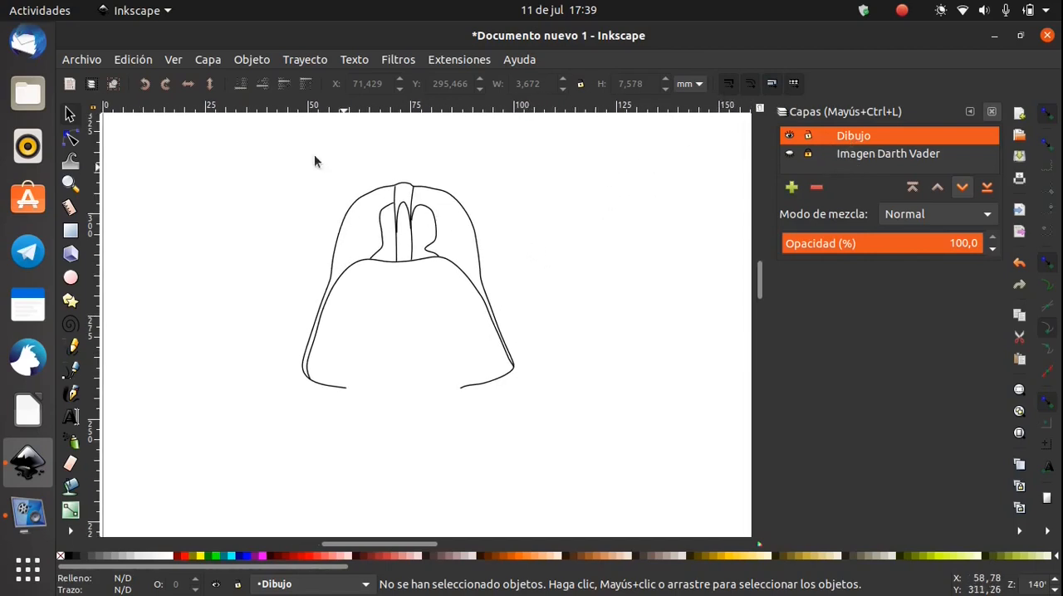
# Select all the helmet paths and open their fill and stroke settings, trying out the red value of the stroke colour
pyautogui.moveTo(544, 156); pyautogui.dragTo(270, 413)
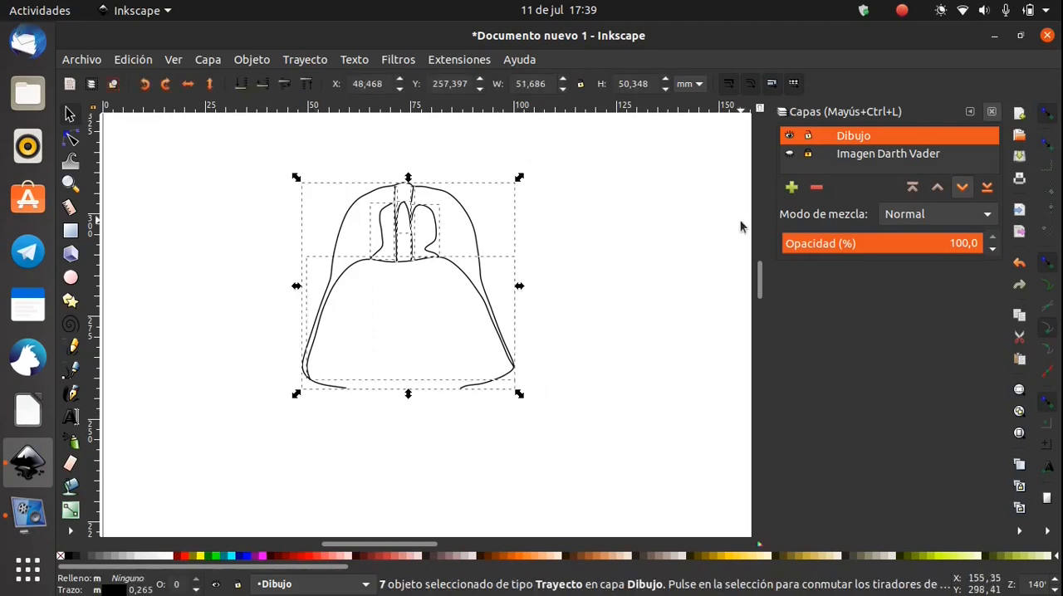
pyautogui.rightClick(448, 195)
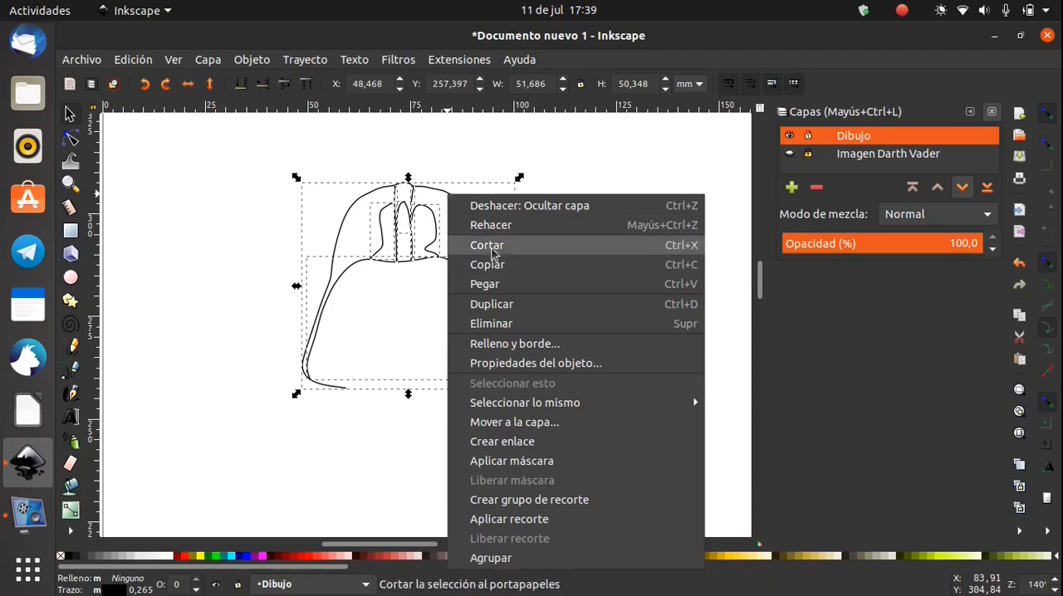
pyautogui.click(512, 345)
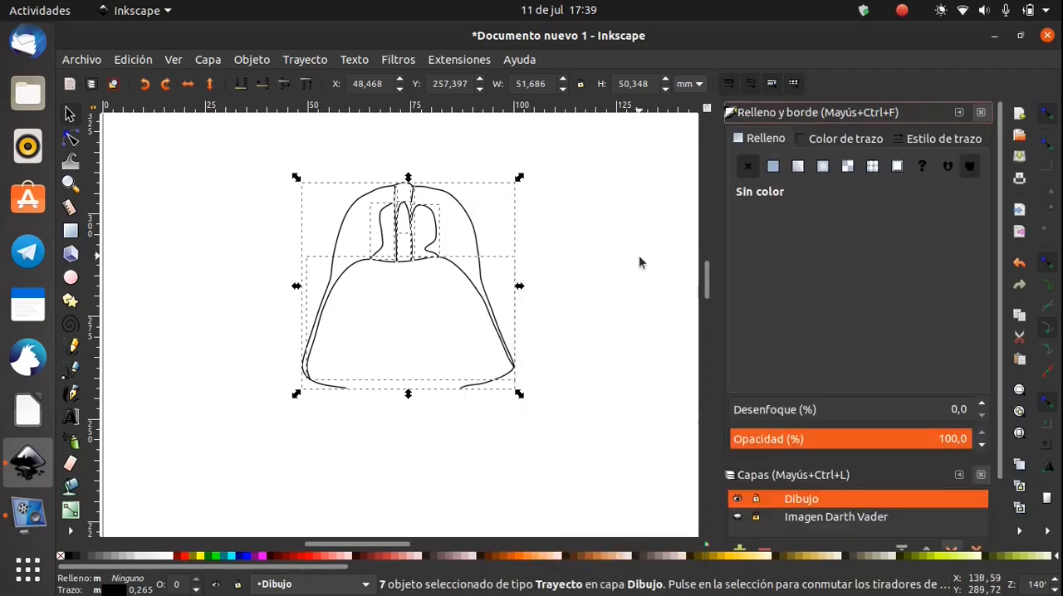
pyautogui.click(859, 141)
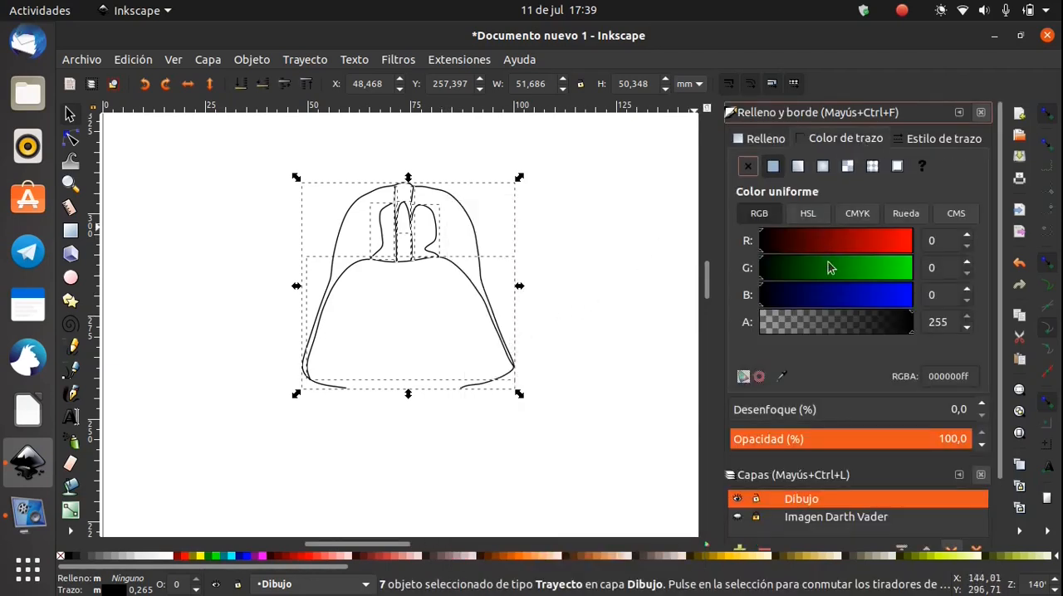
pyautogui.moveTo(861, 245); pyautogui.dragTo(758, 246)
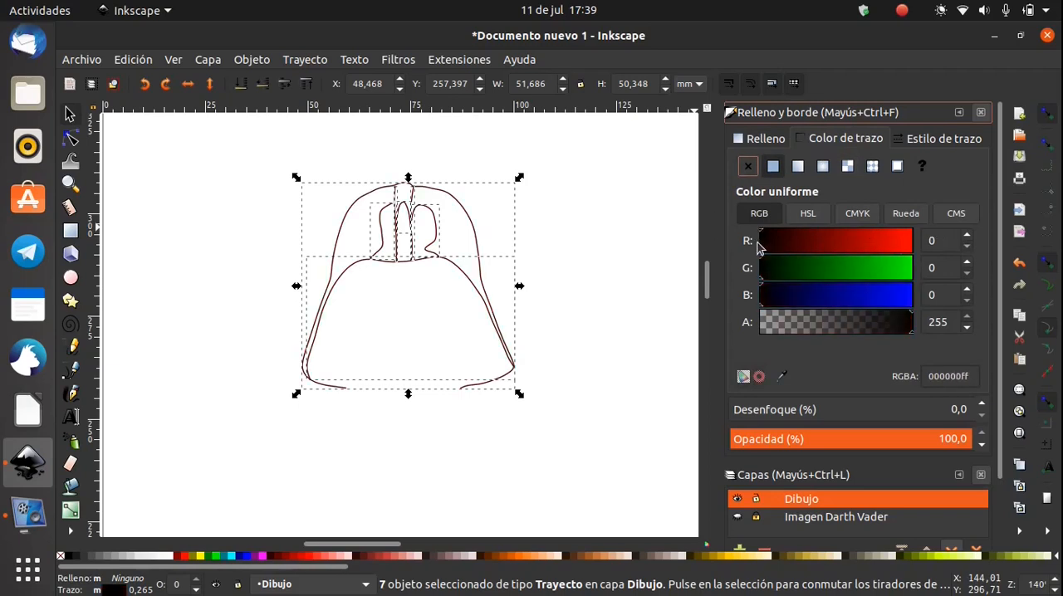
# Try flat colour and linear gradient fills on the selected helmet paths, and set their fill back to no colour
pyautogui.click(769, 140)
pyautogui.click(774, 167)
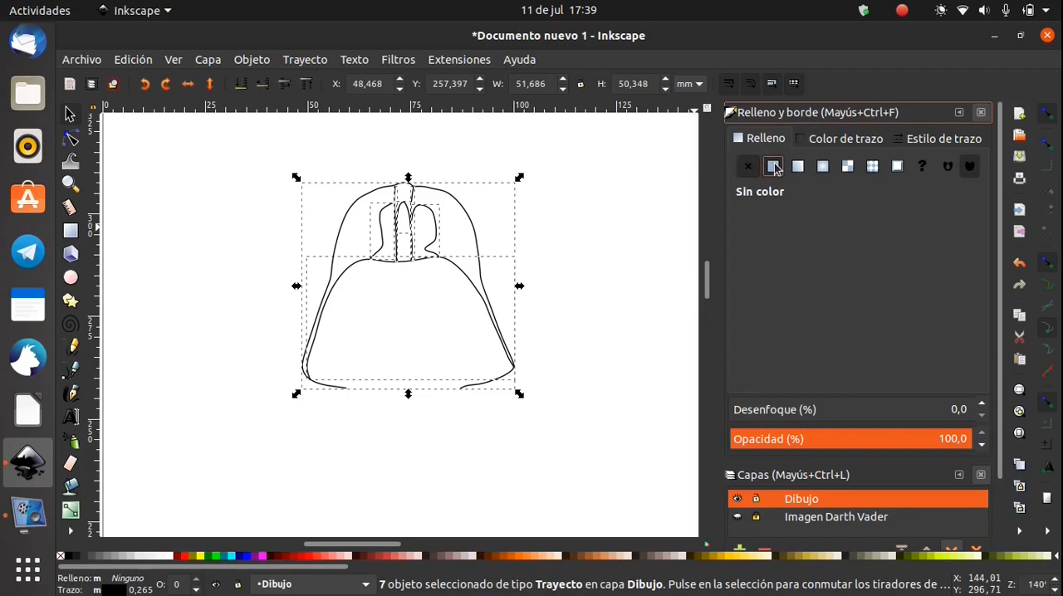
pyautogui.click(797, 166)
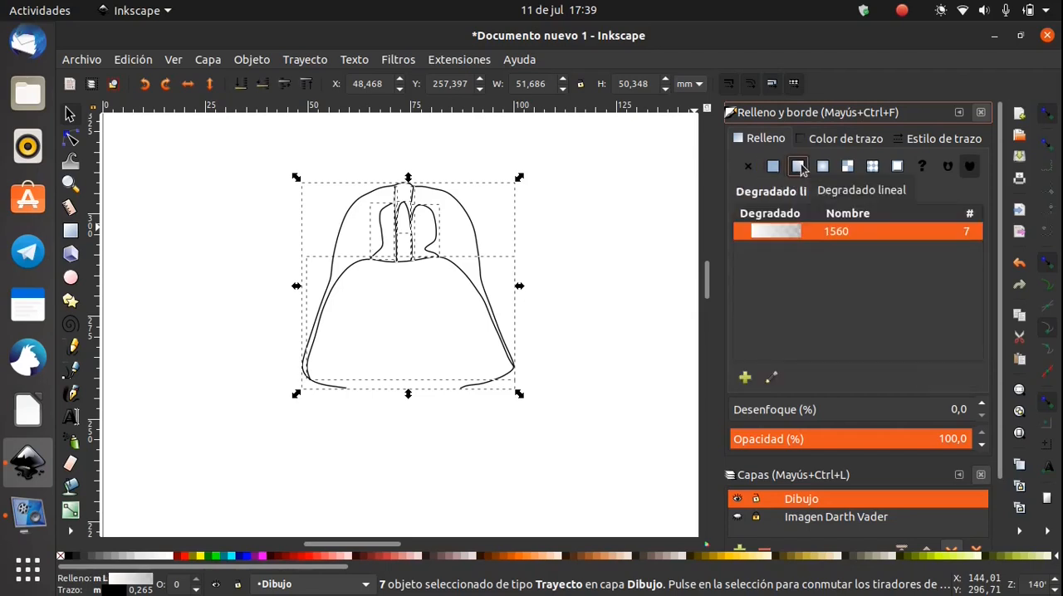
pyautogui.click(771, 167)
pyautogui.click(749, 166)
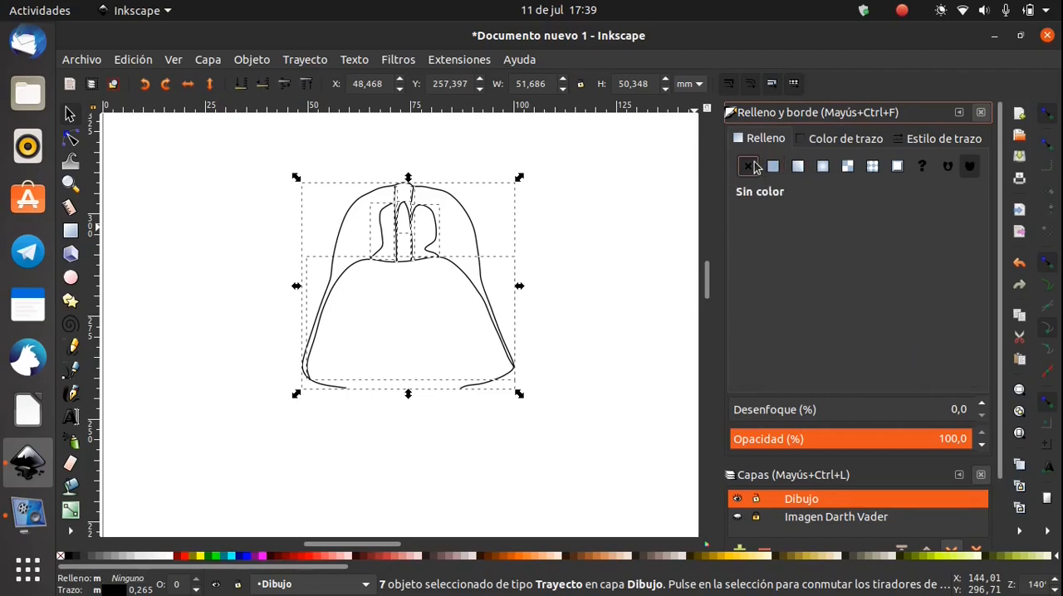
# Try the round cap on the helmet paths, including the lower-left outline's open end, and return to the butt cap
pyautogui.click(939, 140)
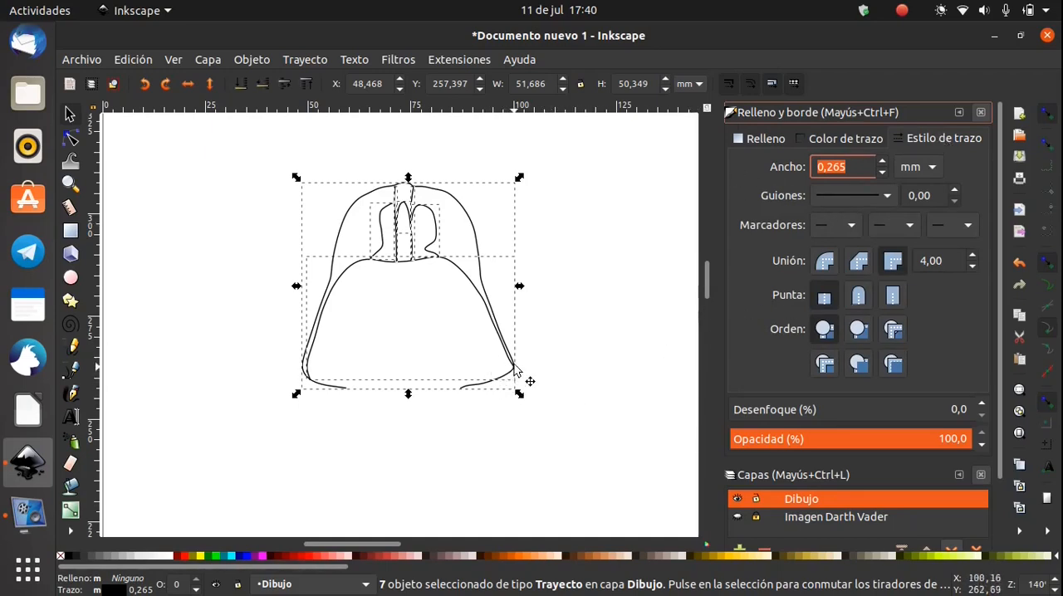
pyautogui.click(857, 296)
pyautogui.hotkey('ctrl', 'z')
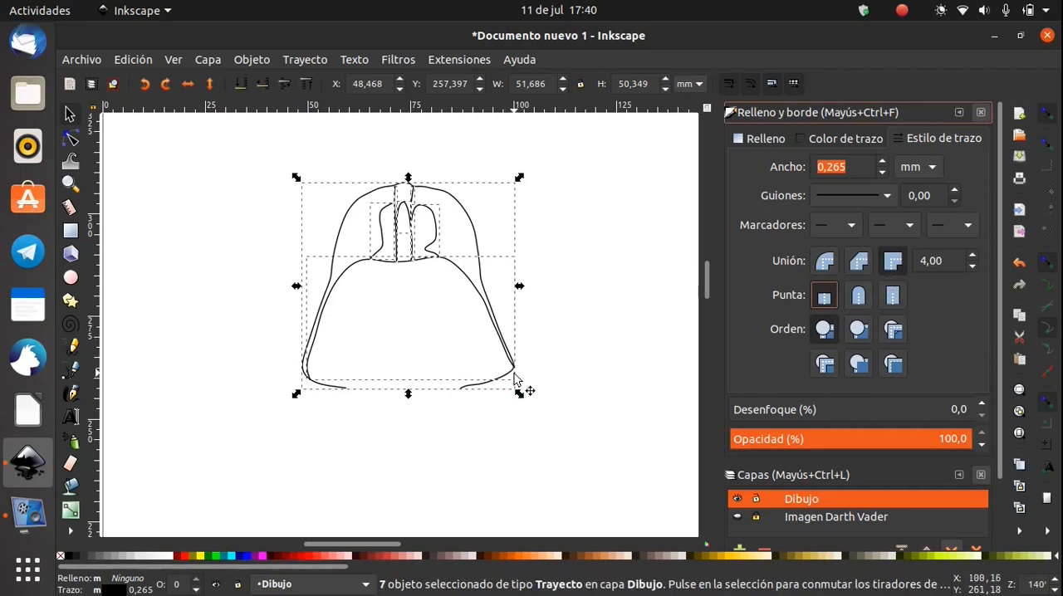
pyautogui.press('n')
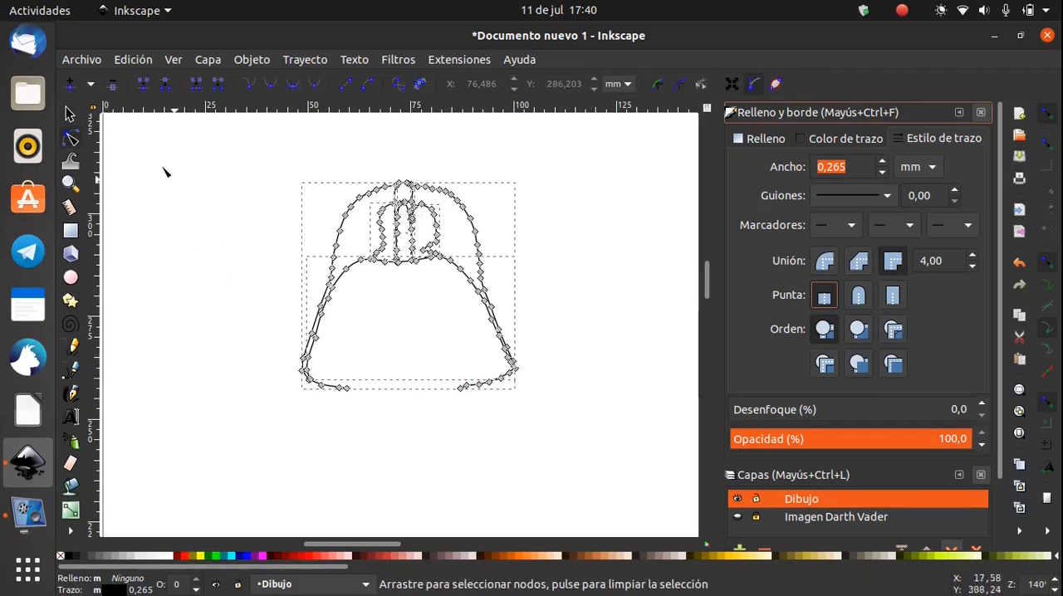
pyautogui.scroll(6, 349, 397)
pyautogui.click(352, 343)
pyautogui.click(860, 297)
pyautogui.click(826, 297)
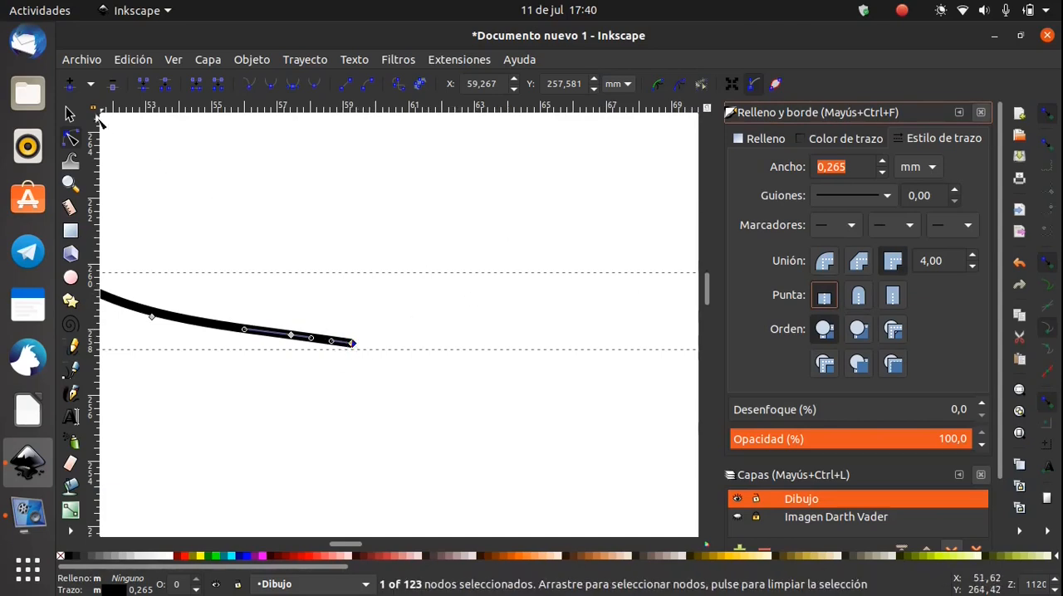
# Reselect all the helmet paths as whole objects and change their stroke width unit to pixels
pyautogui.click(73, 115)
pyautogui.click(272, 239)
pyautogui.scroll(-4, 272, 239)
pyautogui.moveTo(452, 243); pyautogui.dragTo(392, 475)
pyautogui.scroll(-1, 414, 412)
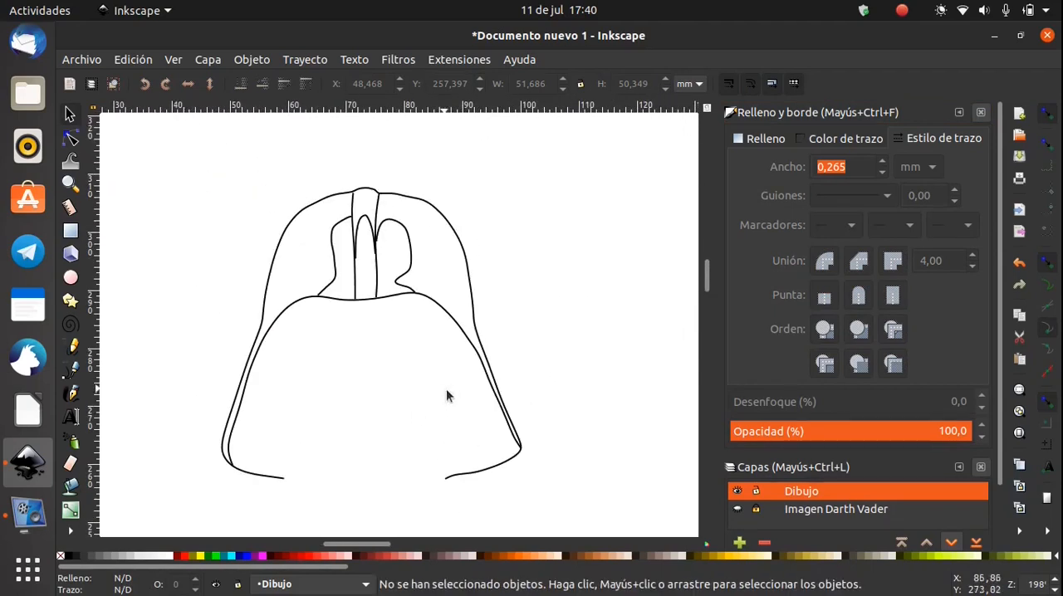
pyautogui.moveTo(604, 504); pyautogui.dragTo(191, 152)
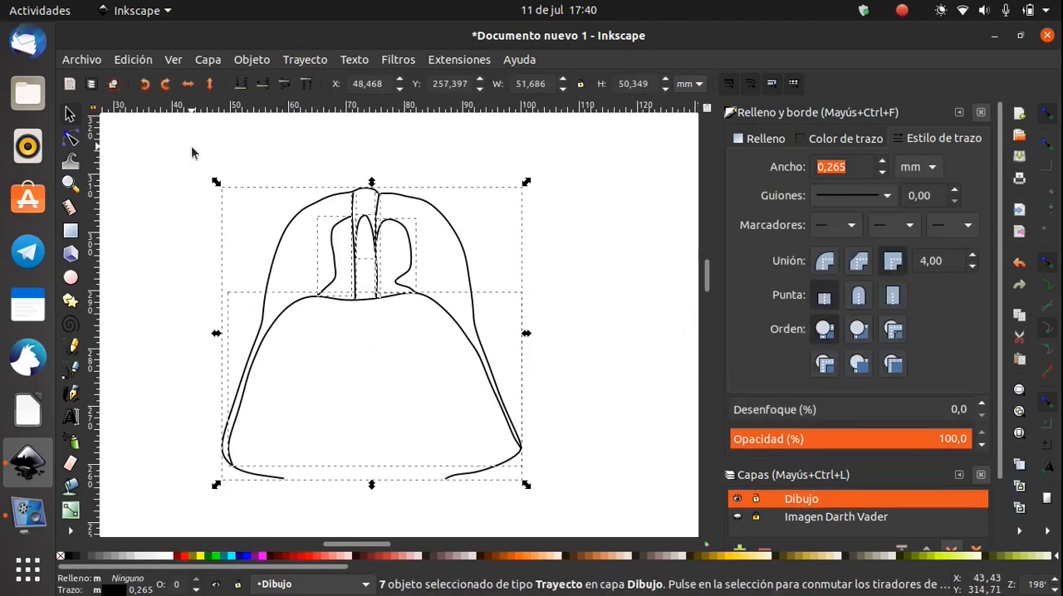
pyautogui.click(929, 167)
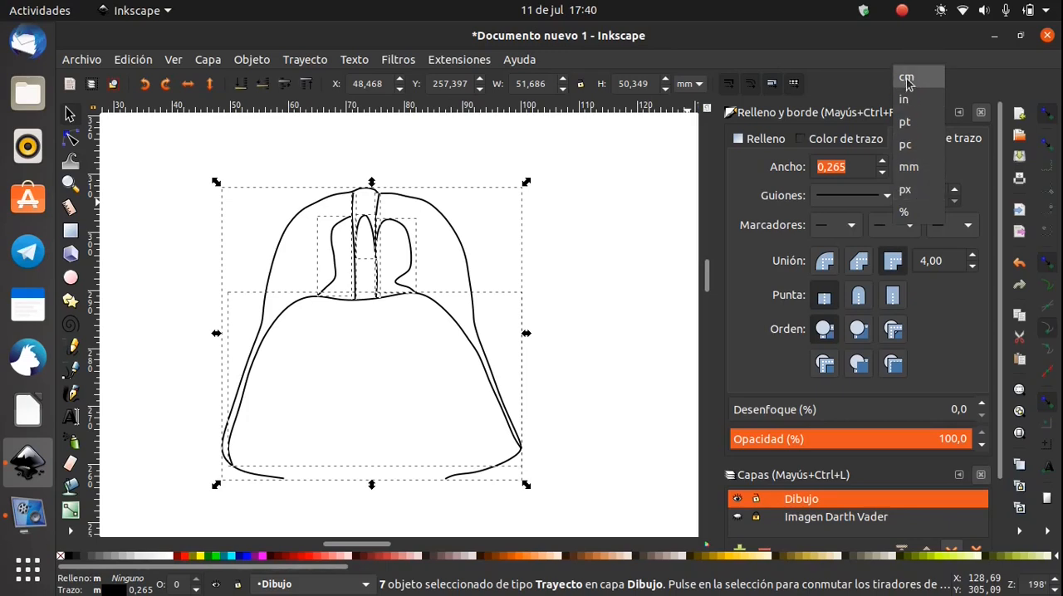
pyautogui.click(915, 190)
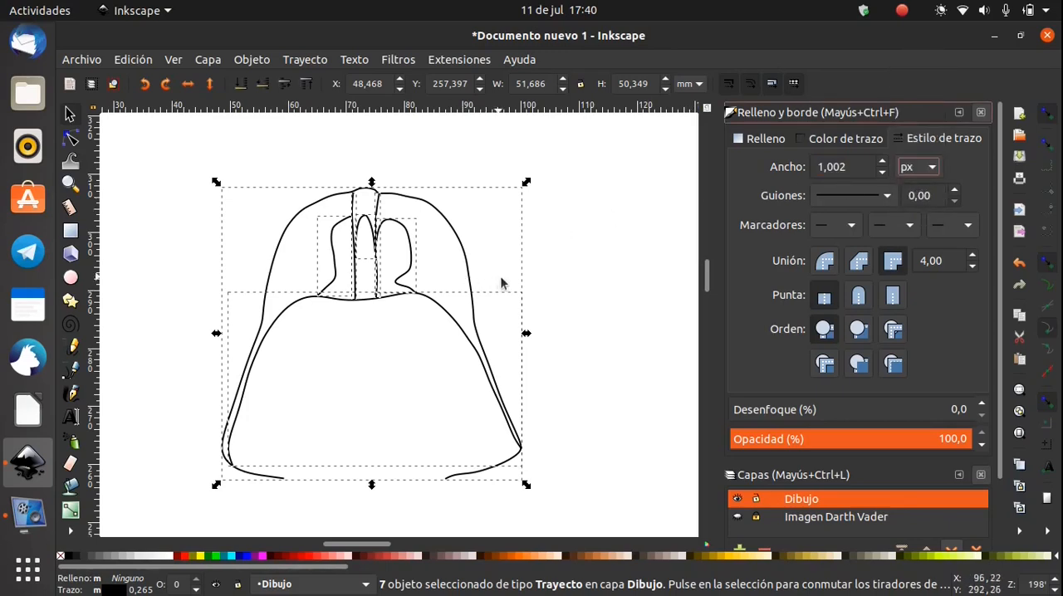
# Set the stroke width of the helmet paths to 0.4 px and deselect them
pyautogui.moveTo(881, 167); pyautogui.dragTo(885, 177)
pyautogui.click(883, 163)
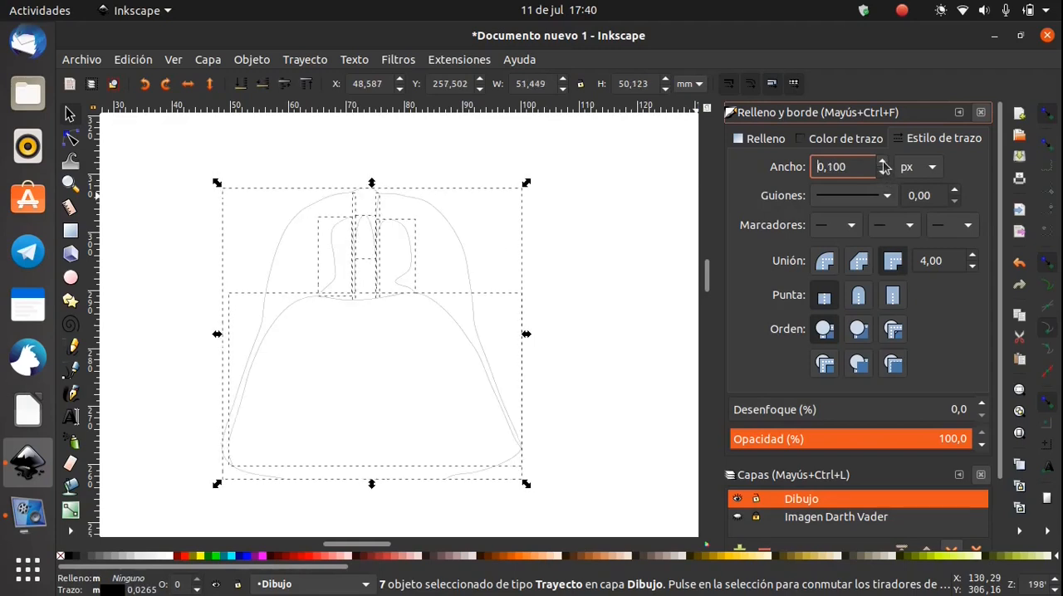
pyautogui.click(883, 176)
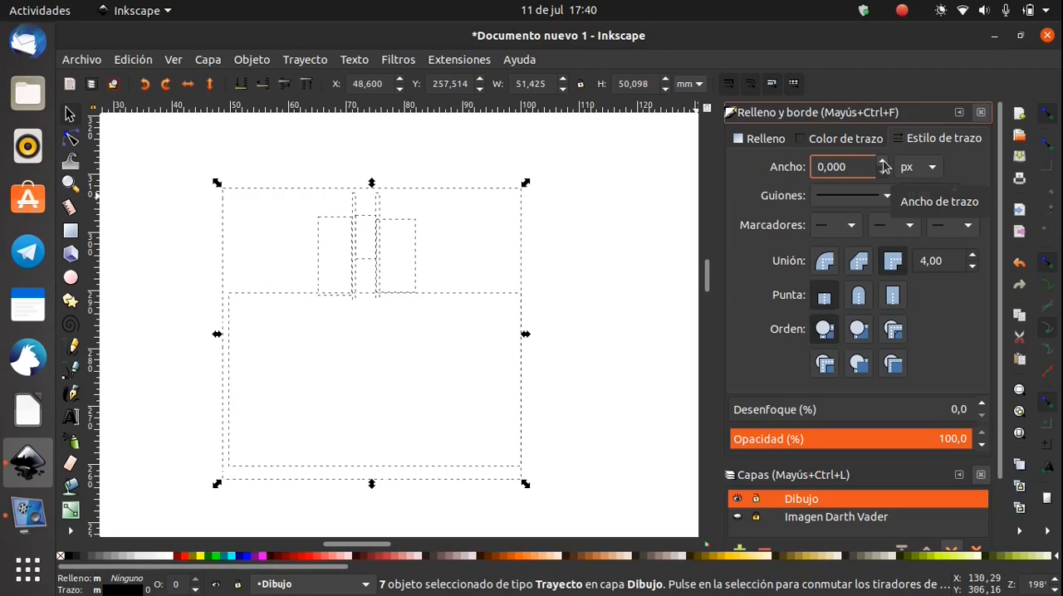
pyautogui.click(883, 163)
pyautogui.click(883, 163)
pyautogui.click(883, 163)
pyautogui.click(883, 162)
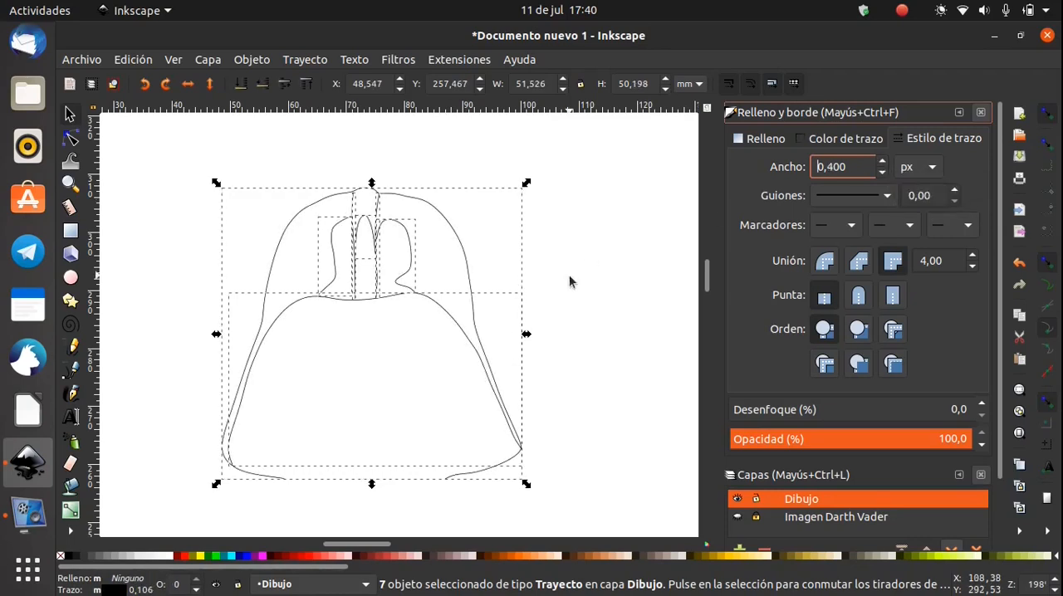
pyautogui.click(499, 281)
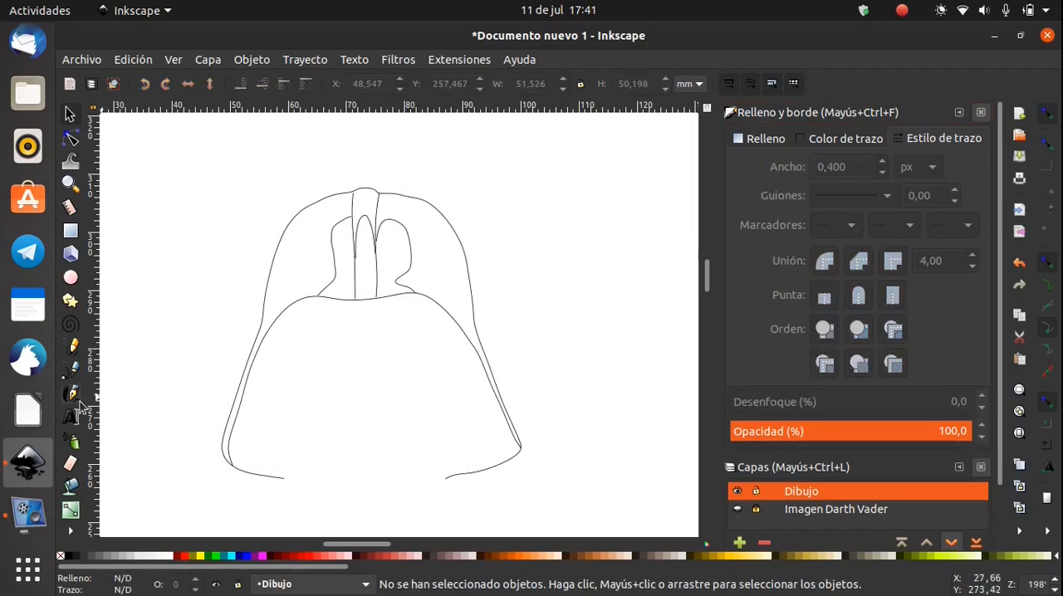
# Bucket-fill the left side of the helmet dome and set the new path's stroke width to 0.002 px
pyautogui.click(76, 443)
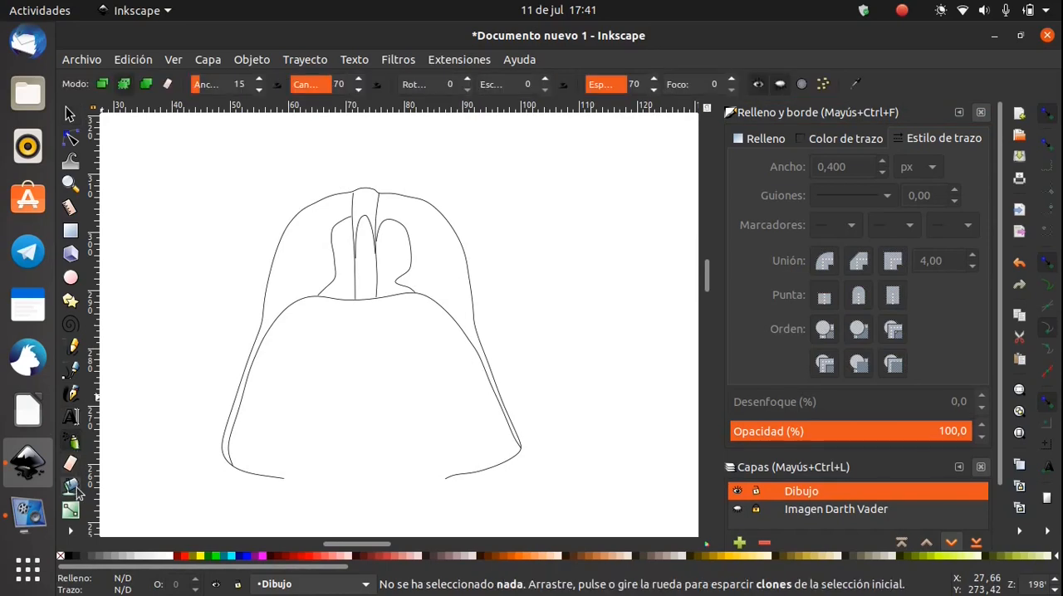
pyautogui.click(72, 488)
pyautogui.click(316, 242)
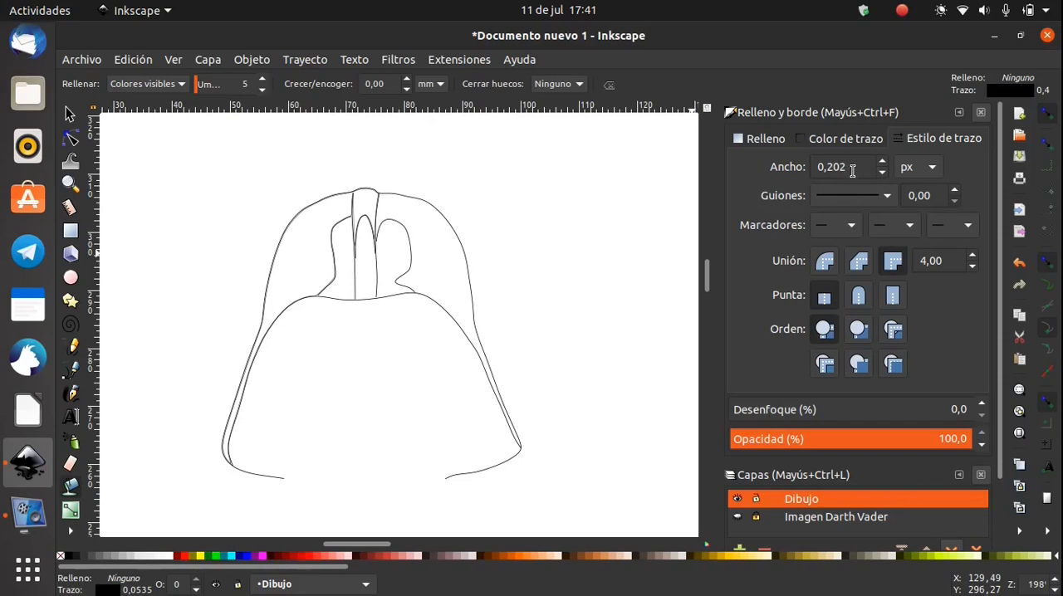
pyautogui.click(881, 173)
pyautogui.click(881, 173)
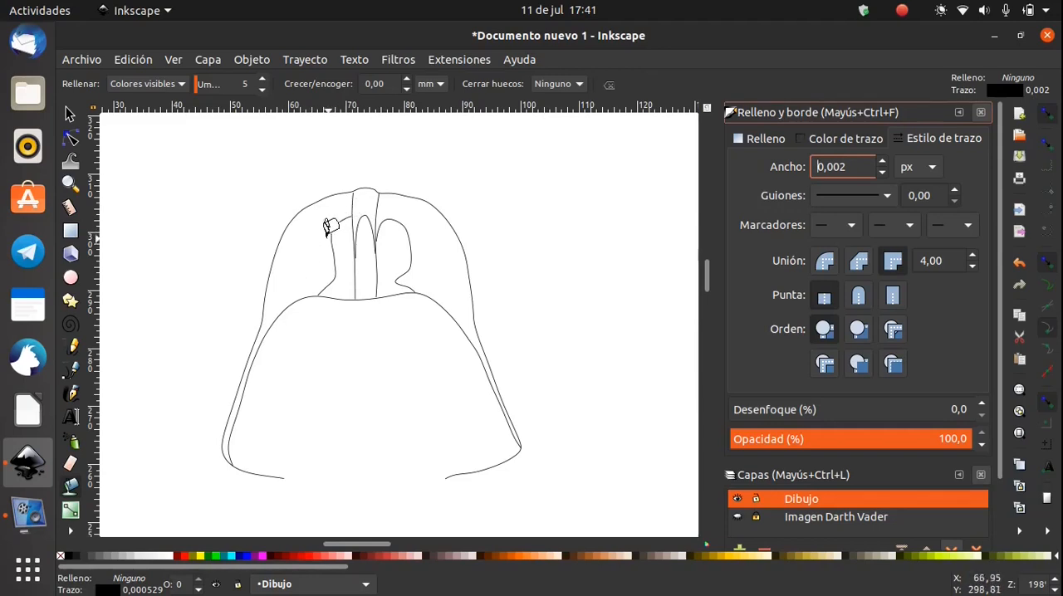
# Bucket-fill both sides of the dome, the central highlight and the two reflections with 90% grey
pyautogui.click(305, 244)
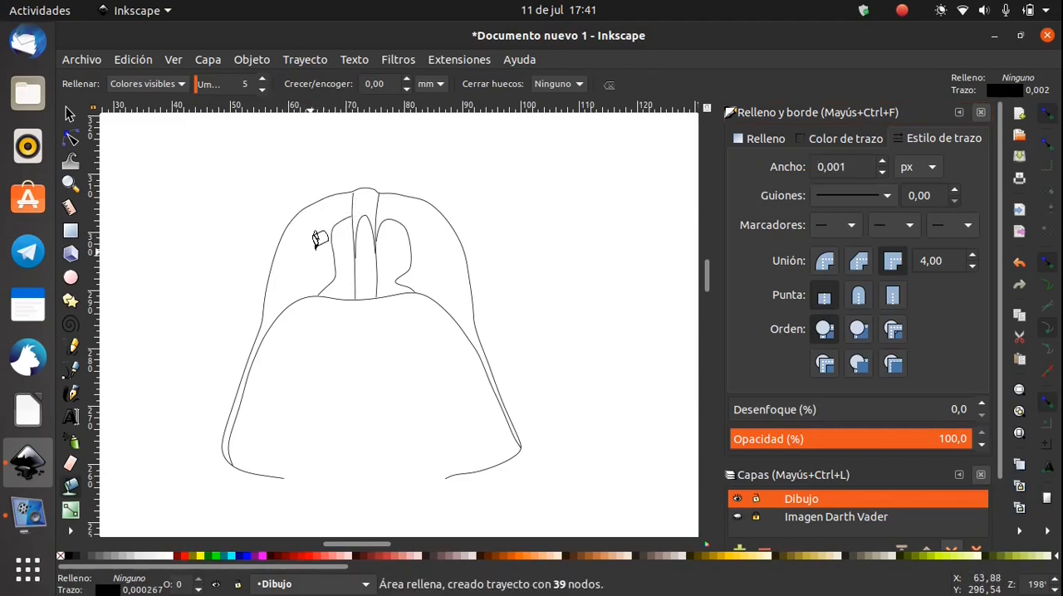
pyautogui.click(77, 556)
pyautogui.click(429, 250)
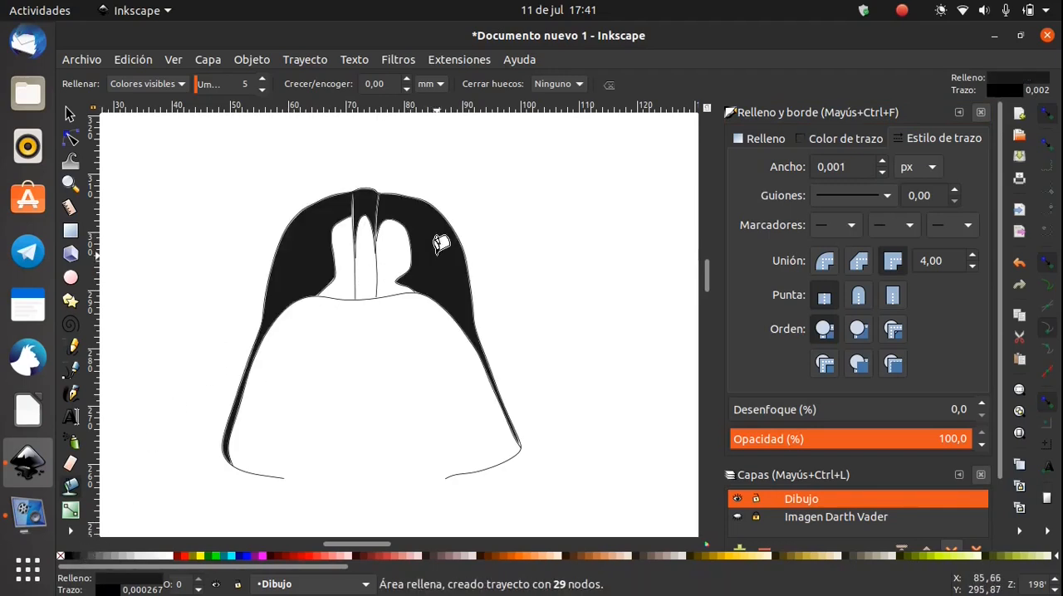
pyautogui.click(390, 250)
pyautogui.click(359, 248)
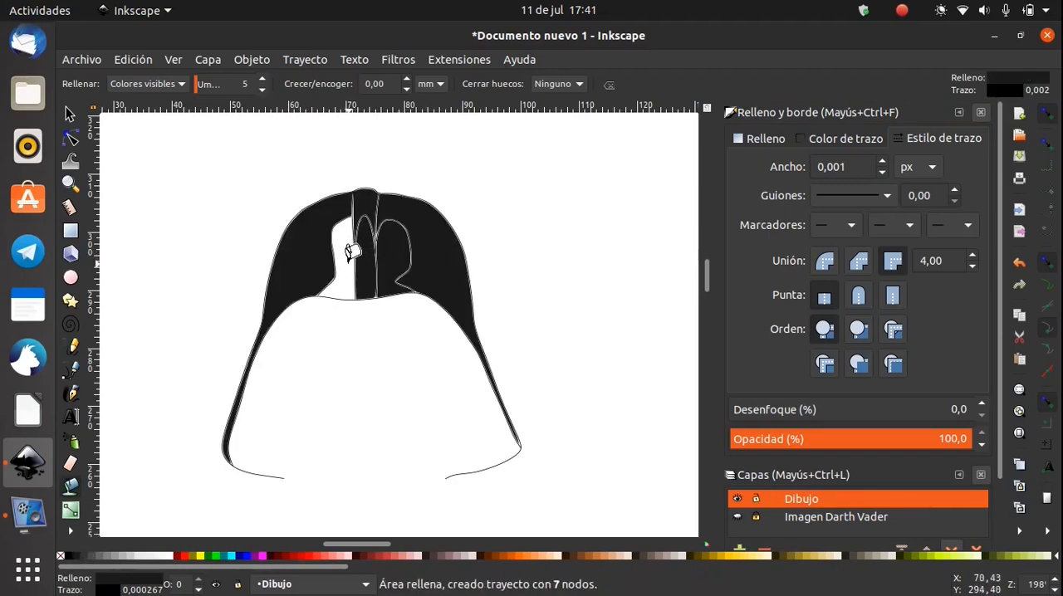
pyautogui.click(347, 254)
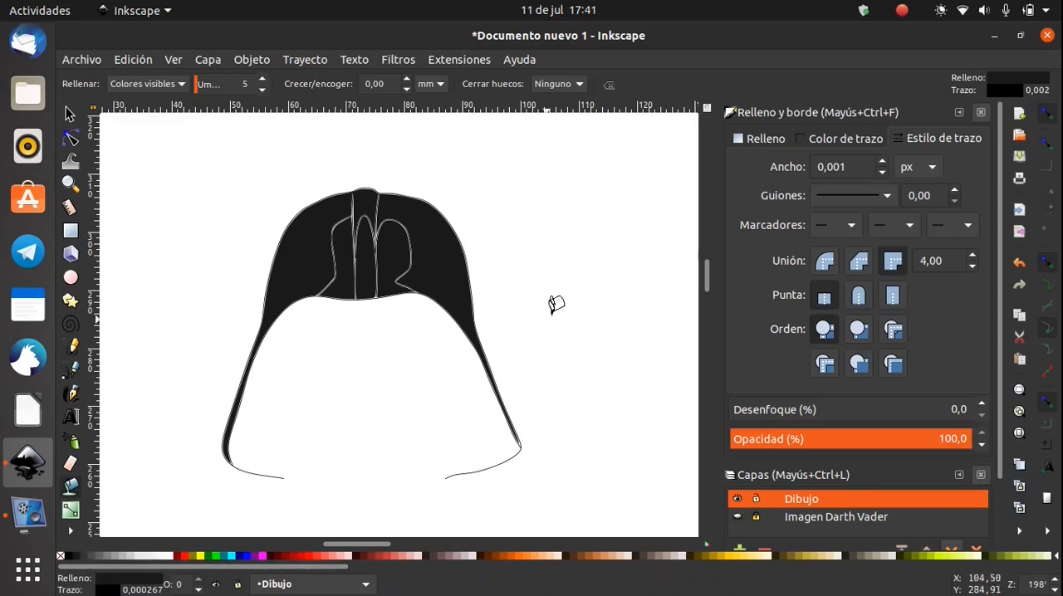
# Try a red value of 0 in the left reflection's fill colour and undo the change
pyautogui.click(762, 139)
pyautogui.moveTo(814, 243); pyautogui.dragTo(759, 248)
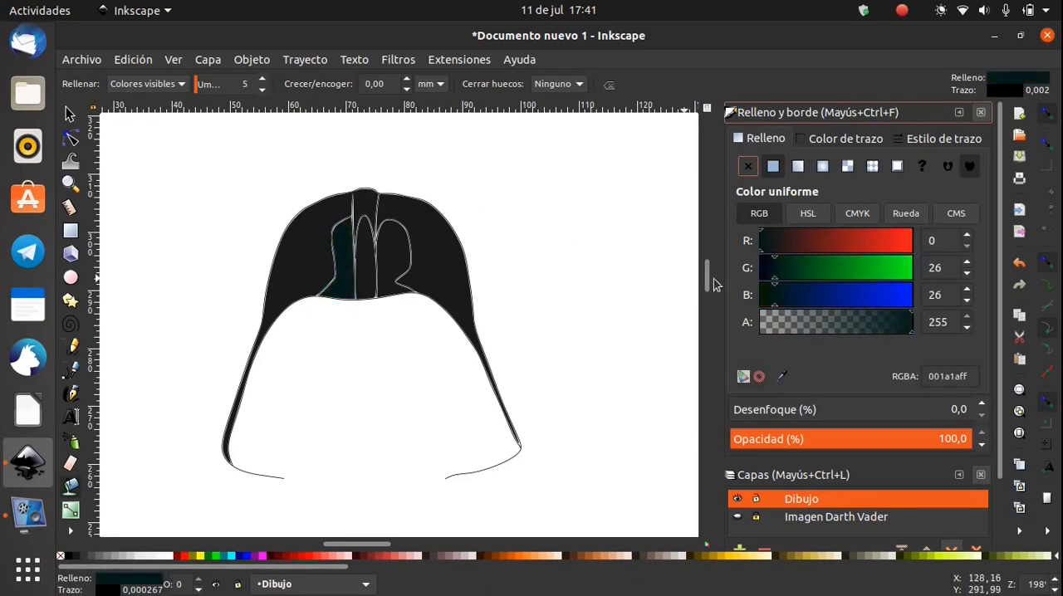
pyautogui.hotkey('ctrl', 'z')
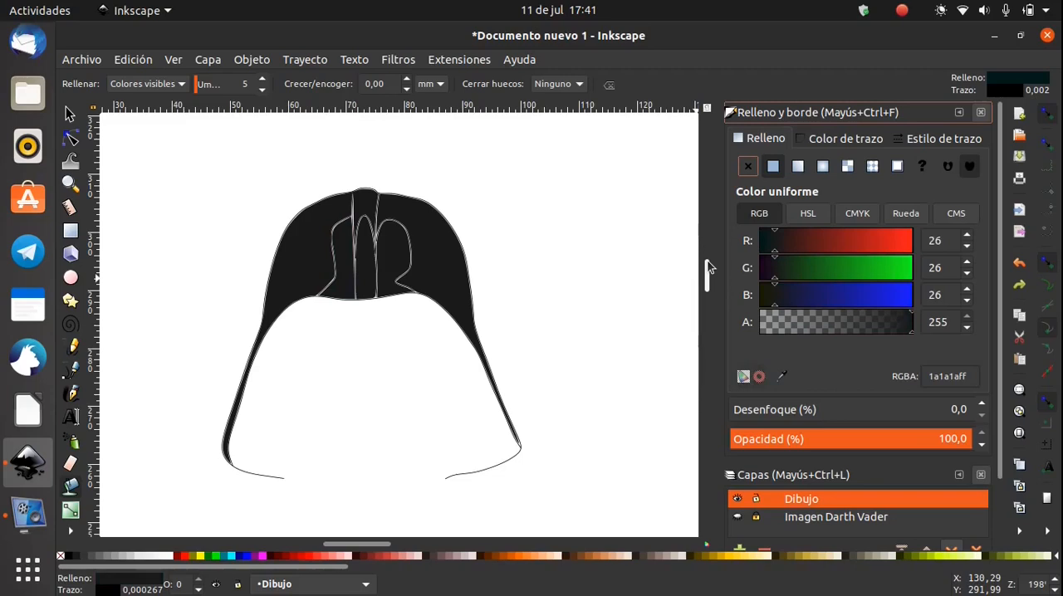
# Select all the paths and filled areas, set their stroke width to 0 px and deselect them
pyautogui.click(70, 114)
pyautogui.moveTo(598, 173); pyautogui.dragTo(201, 498)
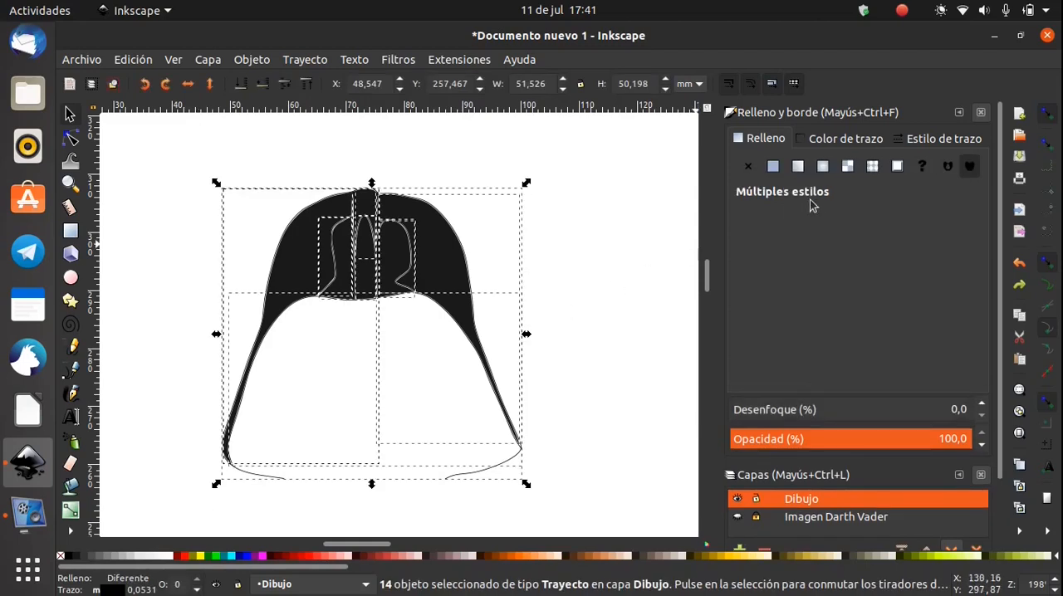
pyautogui.click(922, 139)
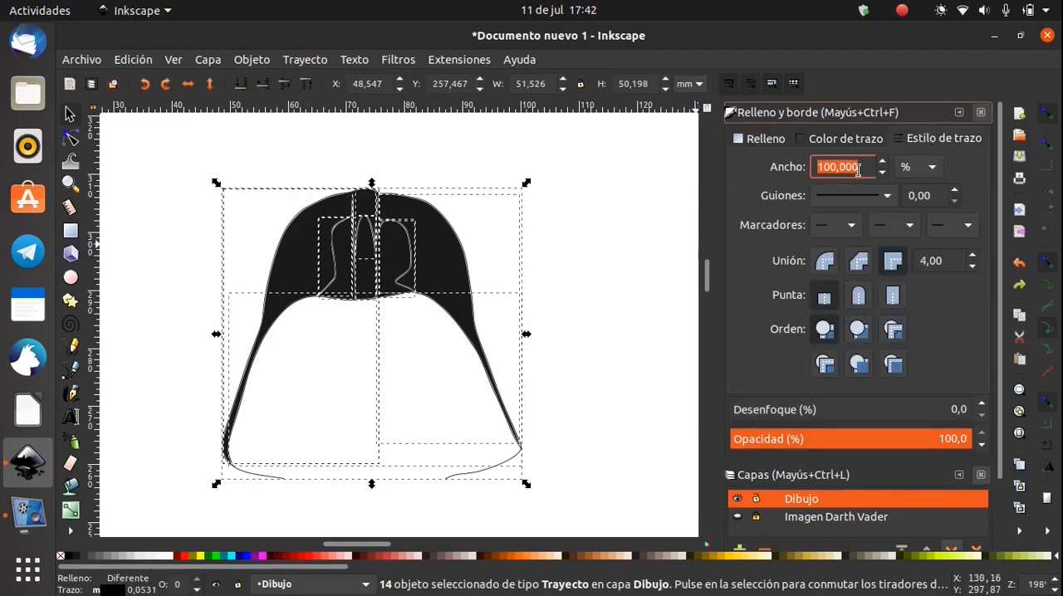
pyautogui.click(933, 169)
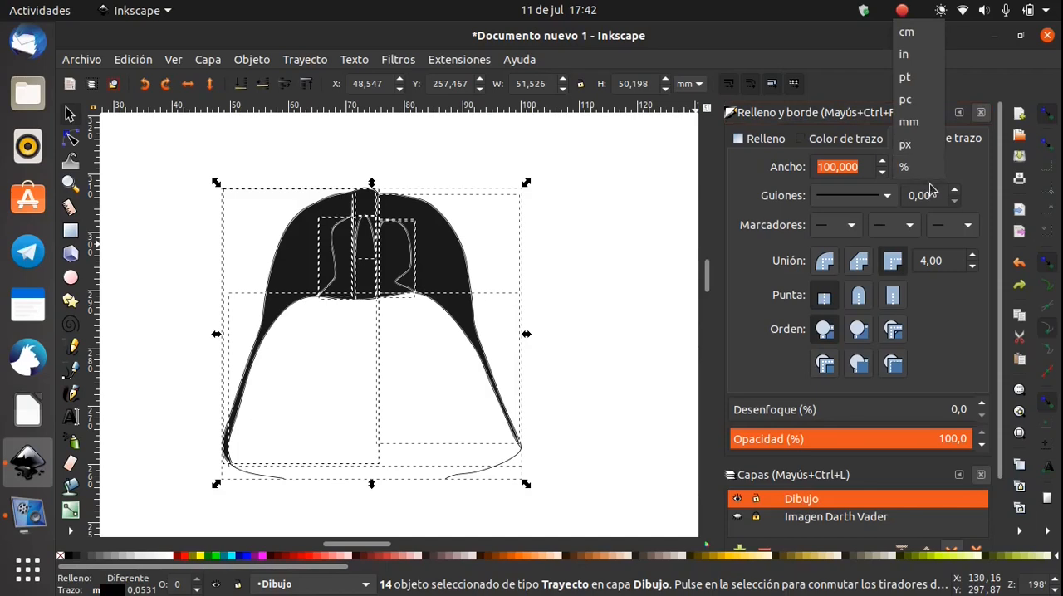
pyautogui.click(910, 142)
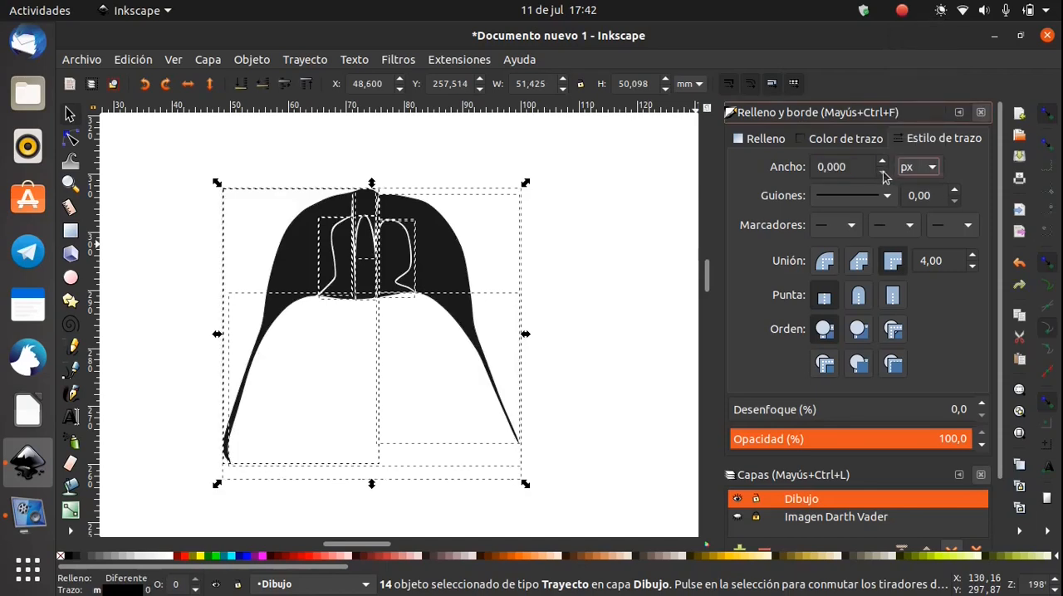
pyautogui.click(885, 177)
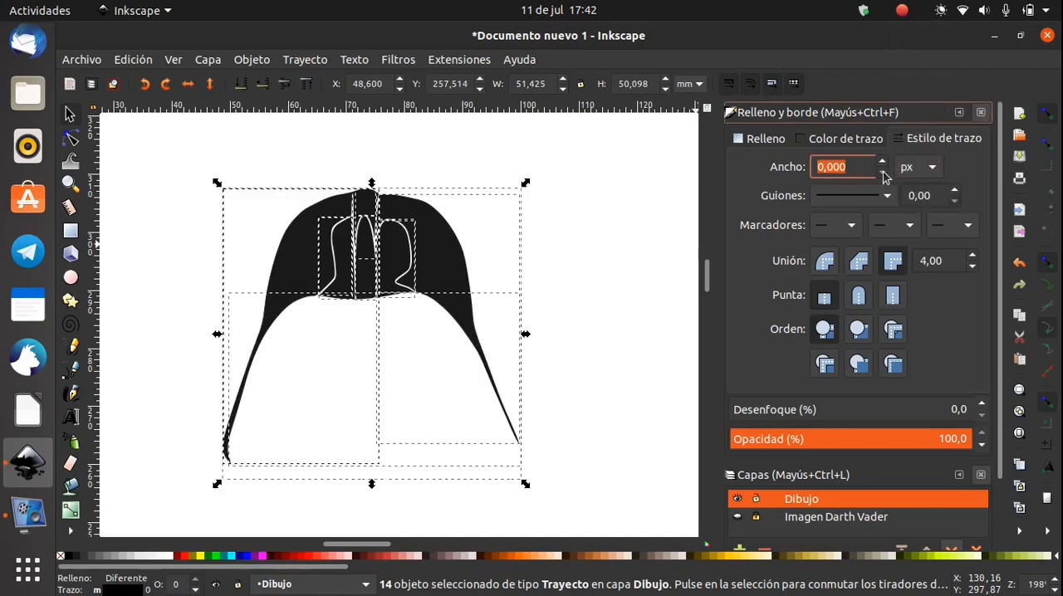
pyautogui.click(602, 240)
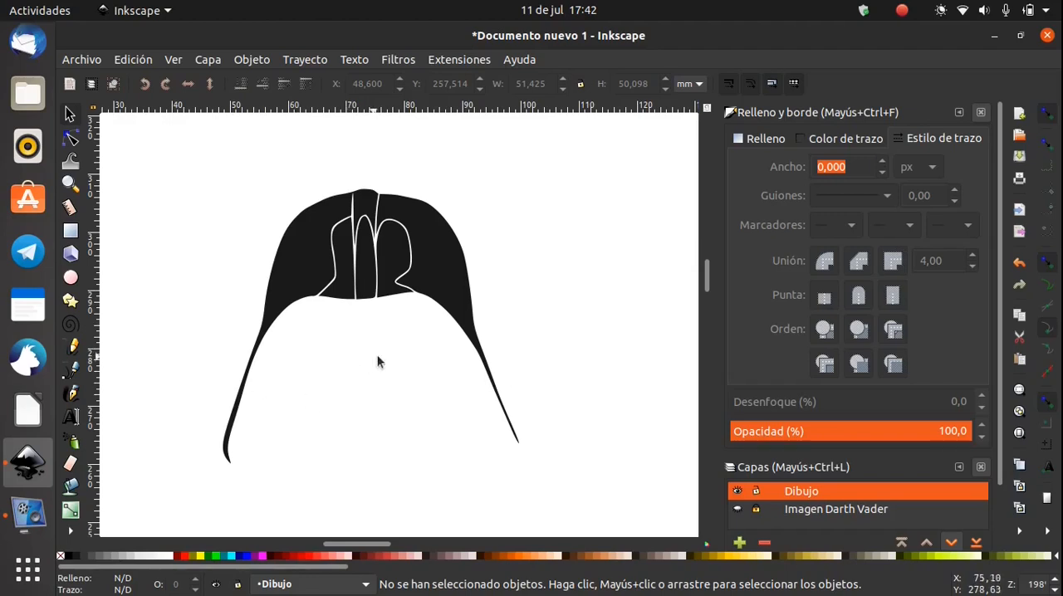
# Draw a small, rounded closed BSpline path just below the left part of the brow line
pyautogui.click(71, 161)
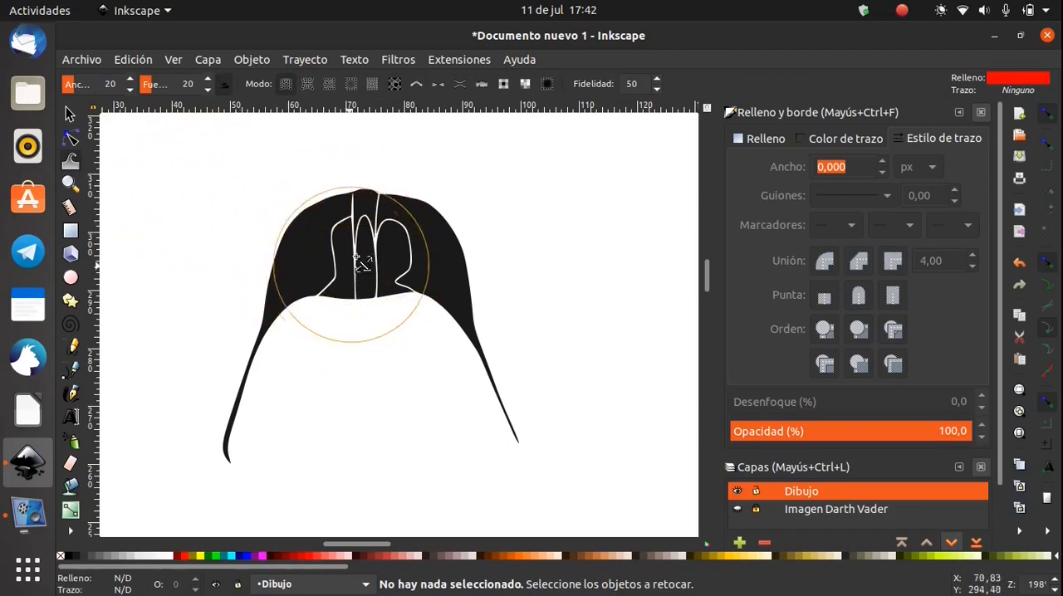
pyautogui.click(70, 115)
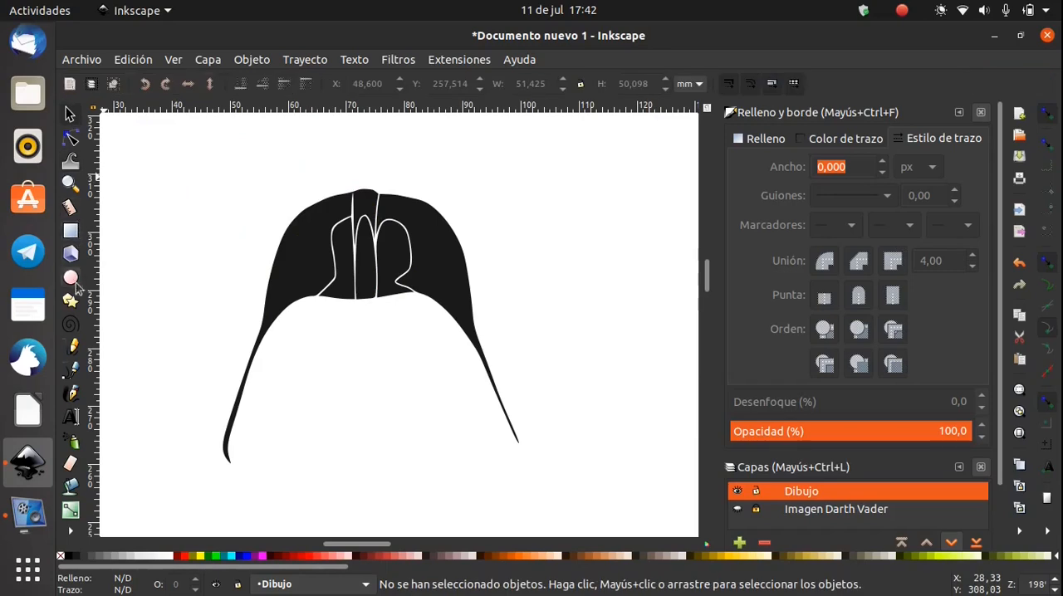
pyautogui.click(70, 369)
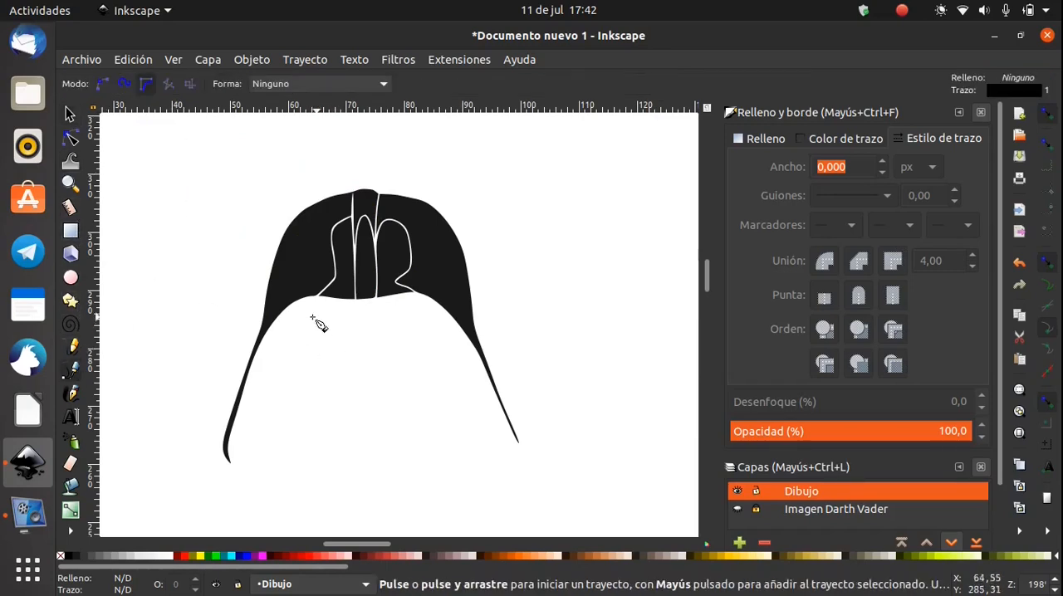
pyautogui.moveTo(313, 319); pyautogui.dragTo(393, 361)
pyautogui.moveTo(302, 368); pyautogui.dragTo(294, 356)
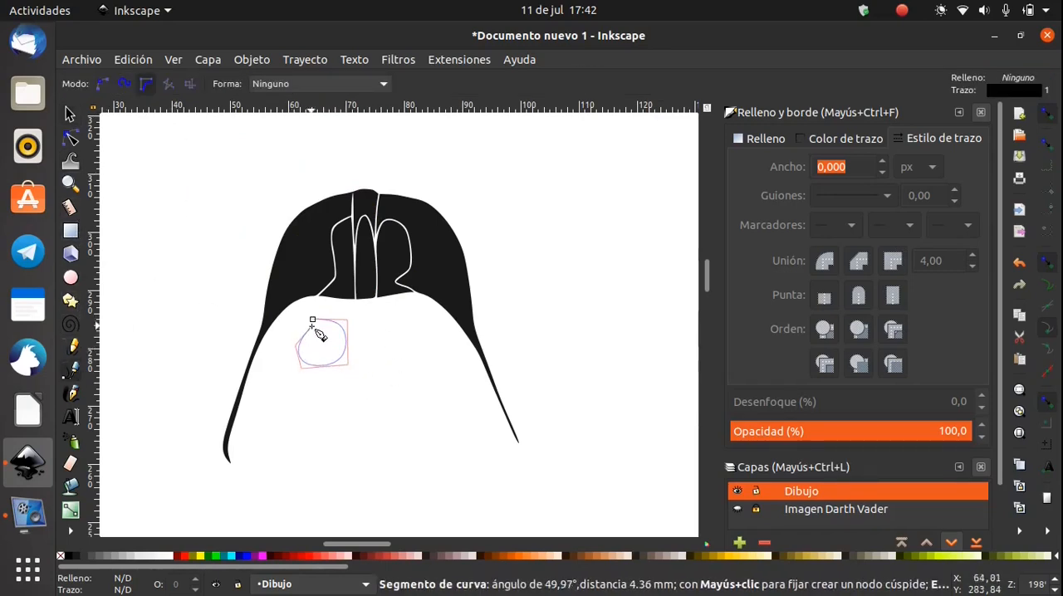
pyautogui.click(312, 319)
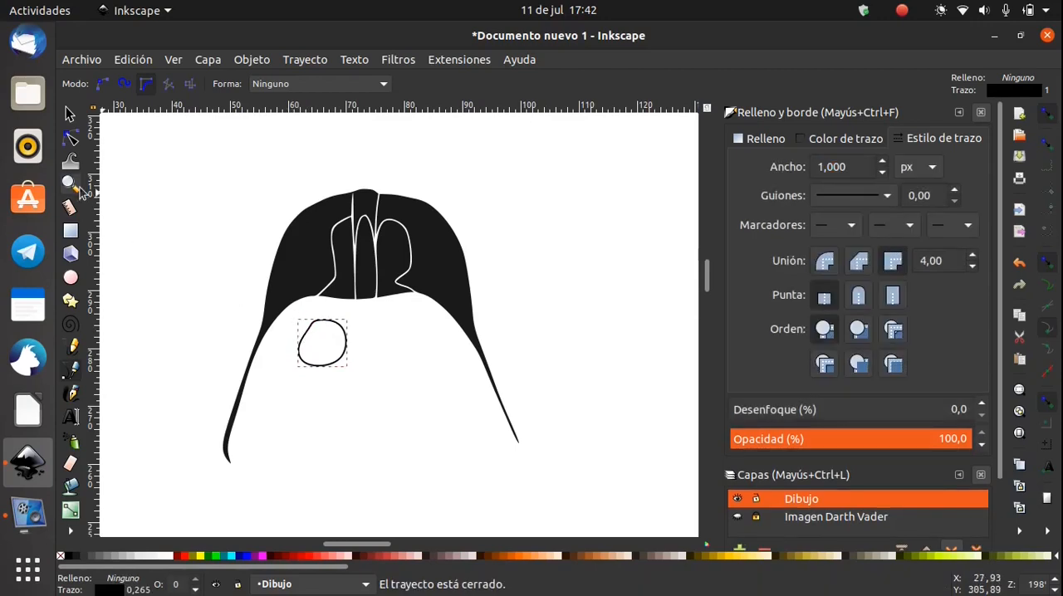
# Try shifting the small rounded path below the brow line with the Tweak tool's move mode, and deselect it
pyautogui.click(70, 136)
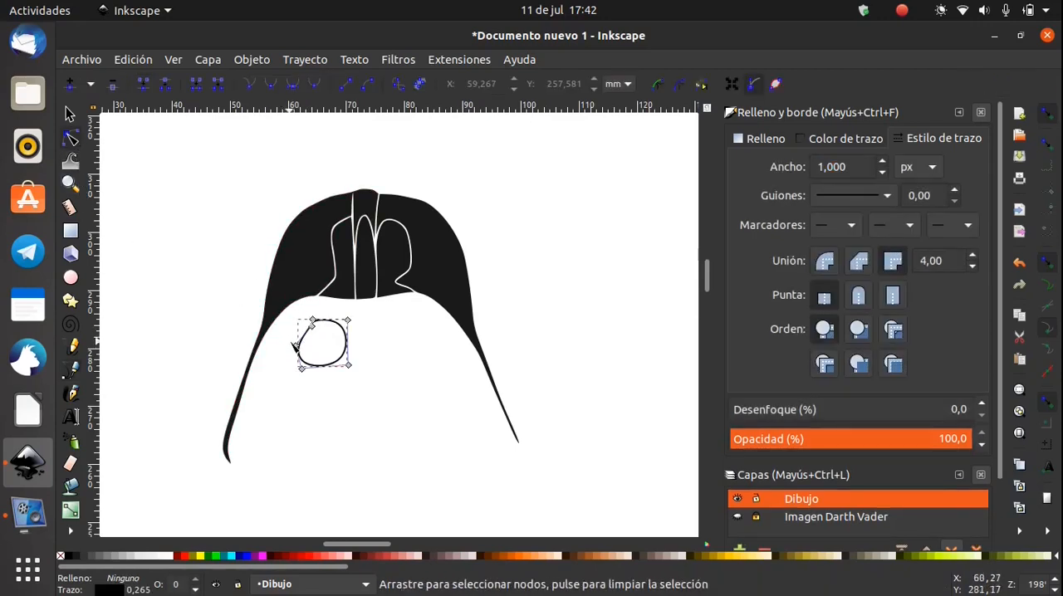
pyautogui.click(71, 159)
pyautogui.moveTo(344, 385); pyautogui.dragTo(335, 358)
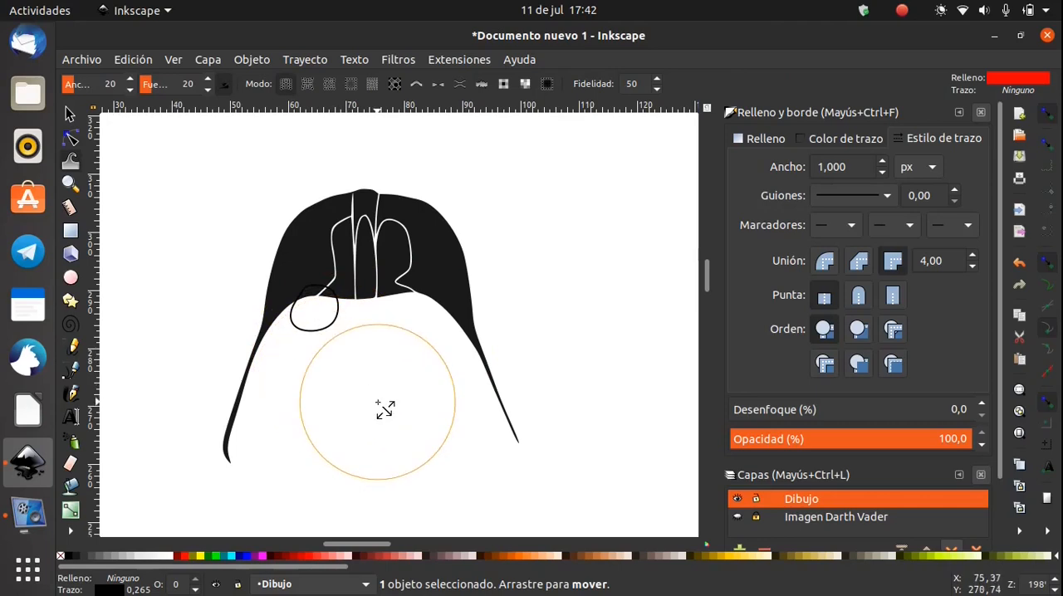
pyautogui.moveTo(270, 266)
pyautogui.mouseDown()
pyautogui.moveTo(297, 307)
pyautogui.moveTo(405, 335)
pyautogui.moveTo(400, 348)
pyautogui.moveTo(368, 349)
pyautogui.mouseUp()
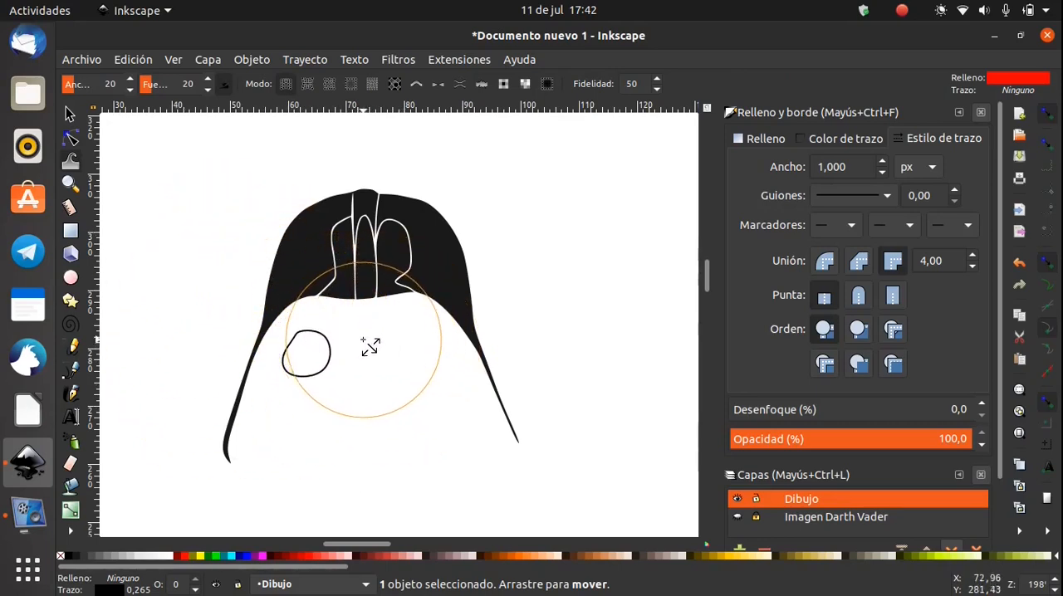
pyautogui.click(69, 114)
pyautogui.click(155, 198)
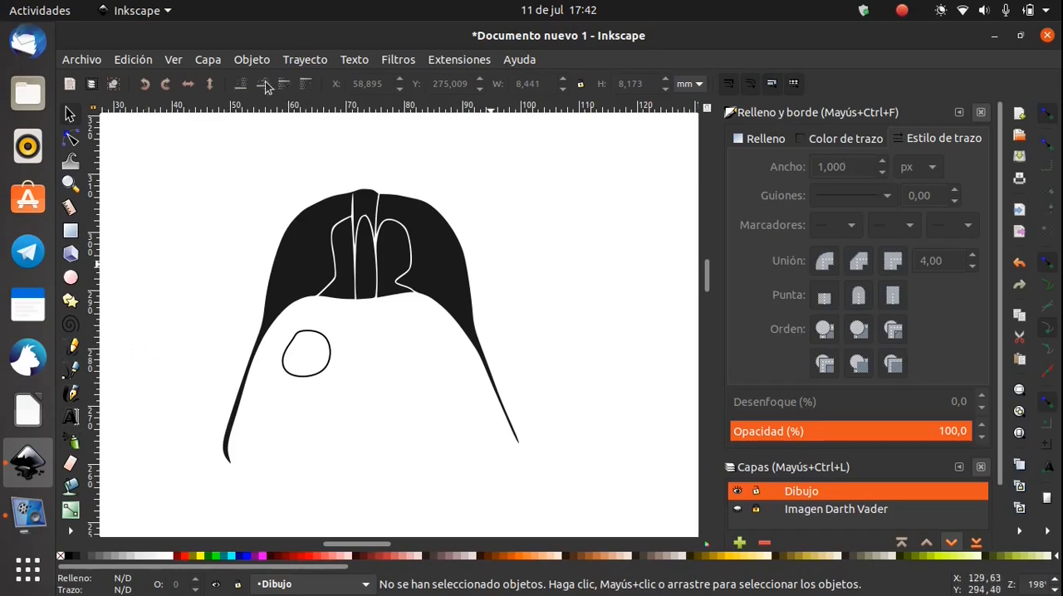
# Close the Fill and Stroke dialog and open the PNG image export dialog
pyautogui.click(208, 60)
pyautogui.click(275, 375)
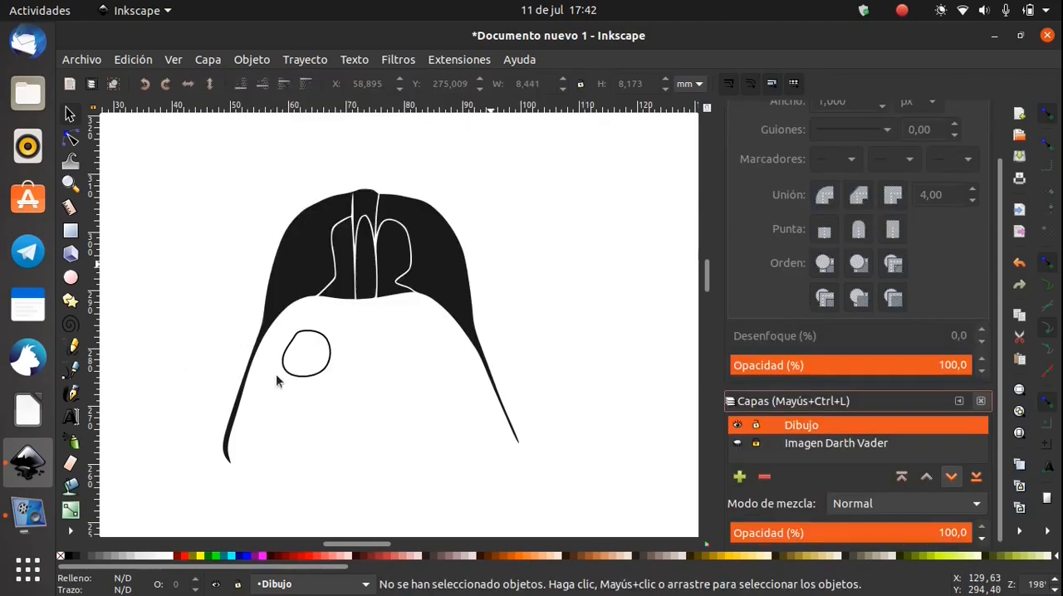
pyautogui.scroll(2, 819, 241)
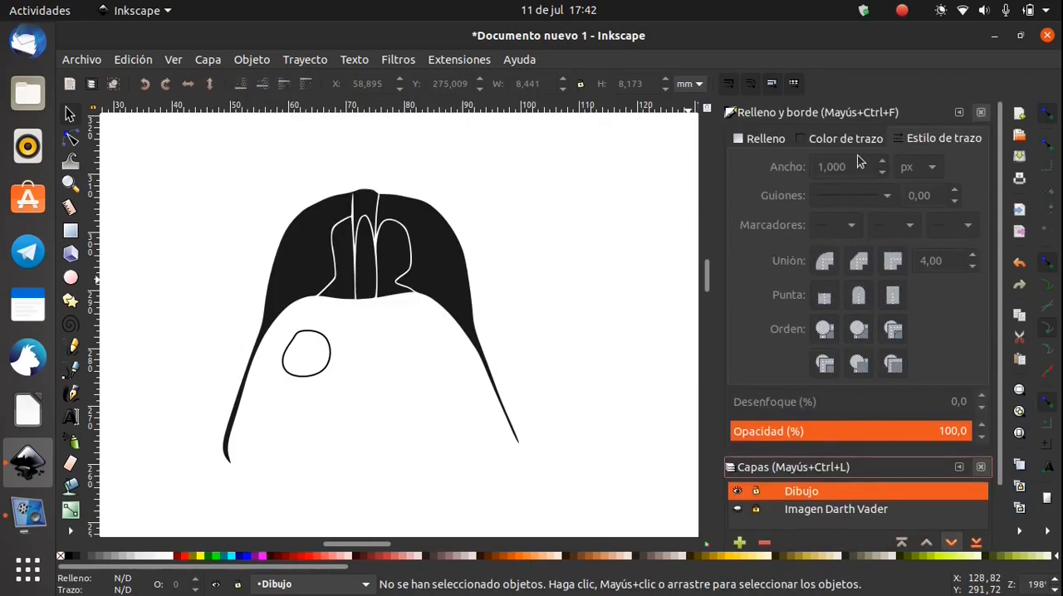
pyautogui.click(981, 112)
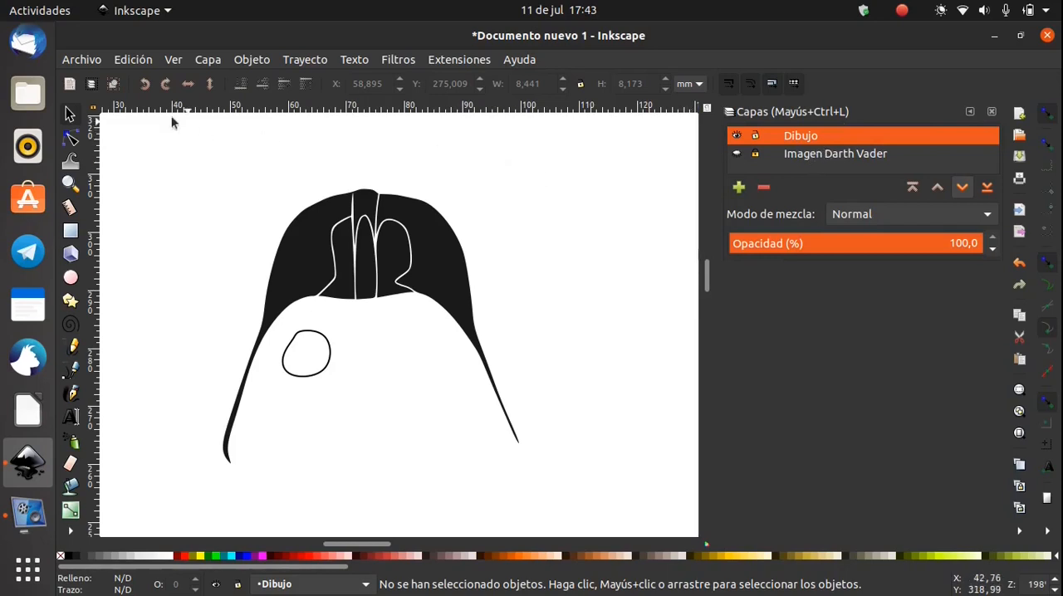
pyautogui.click(77, 59)
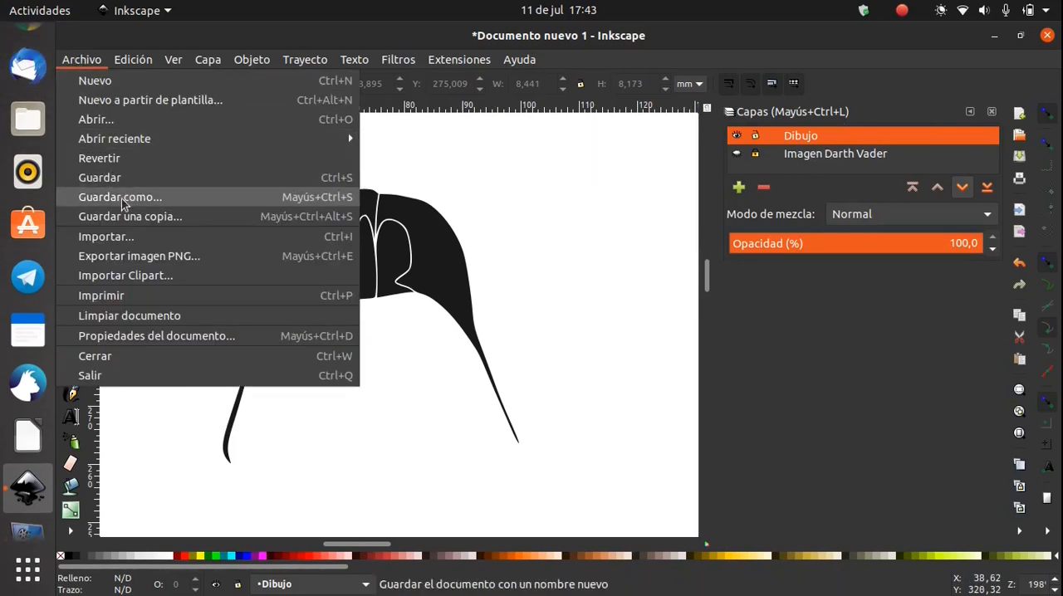
pyautogui.click(130, 258)
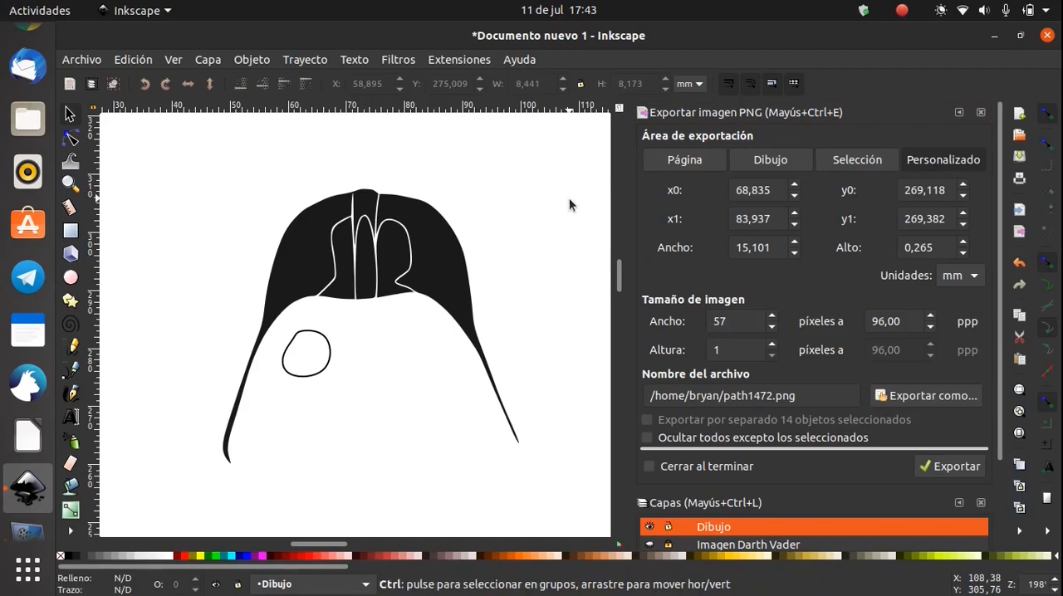
# Select the whole drawing, scale it proportionally to about 234 × 228 mm and place it centrally on the page
pyautogui.scroll(-3, 569, 205)
pyautogui.moveTo(553, 225)
pyautogui.mouseDown()
pyautogui.moveTo(318, 197)
pyautogui.moveTo(347, 172)
pyautogui.moveTo(353, 208)
pyautogui.mouseUp()
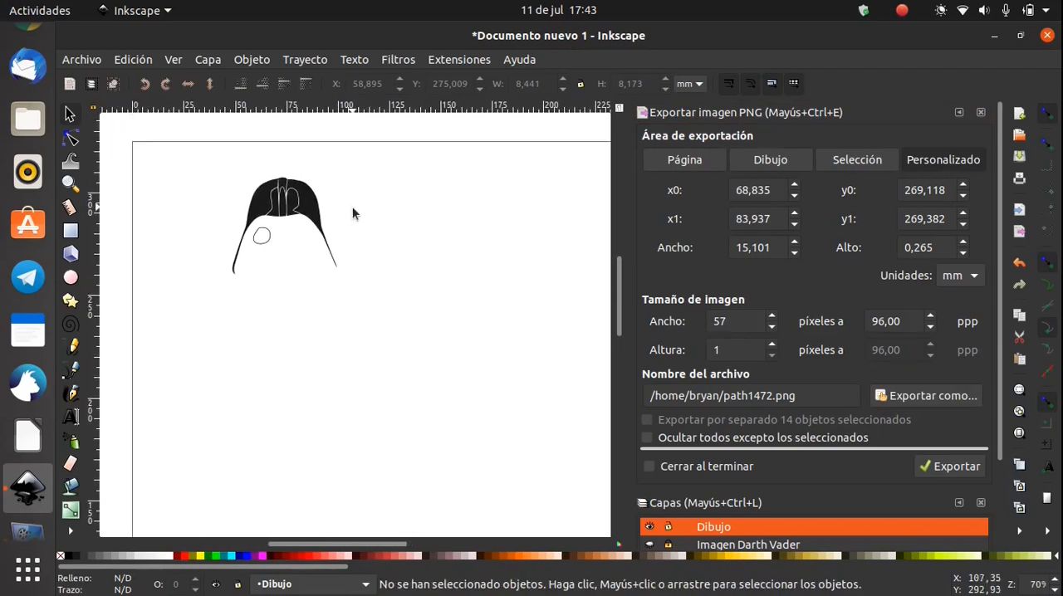
pyautogui.scroll(-2, 353, 213)
pyautogui.moveTo(383, 263)
pyautogui.mouseDown()
pyautogui.moveTo(320, 225)
pyautogui.moveTo(278, 176)
pyautogui.moveTo(378, 324)
pyautogui.mouseUp()
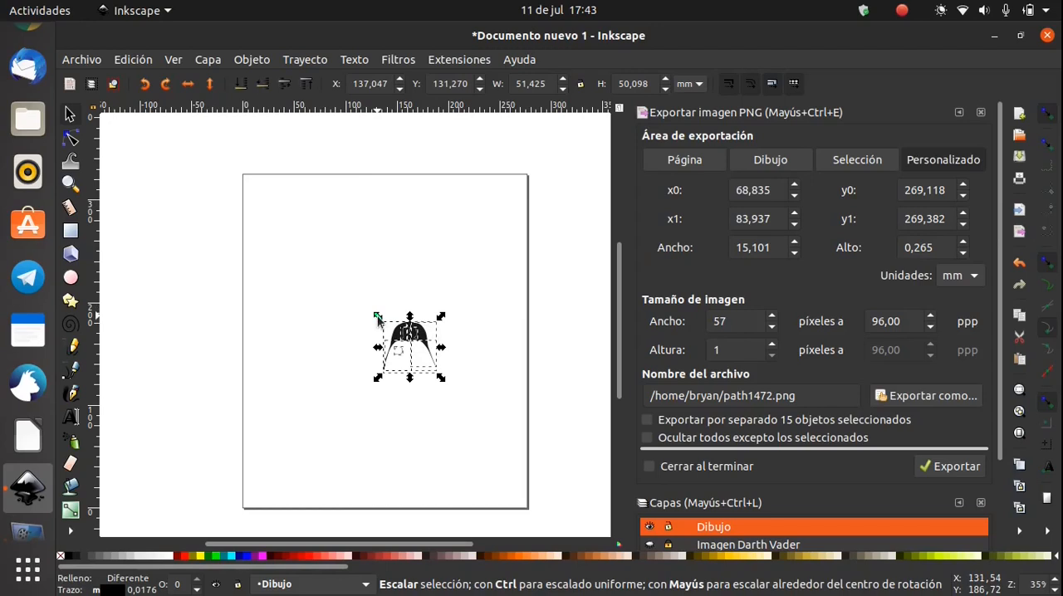
pyautogui.press('ctrl')
pyautogui.moveTo(377, 318)
pyautogui.mouseDown()
pyautogui.moveTo(305, 226)
pyautogui.moveTo(187, 121)
pyautogui.mouseUp()
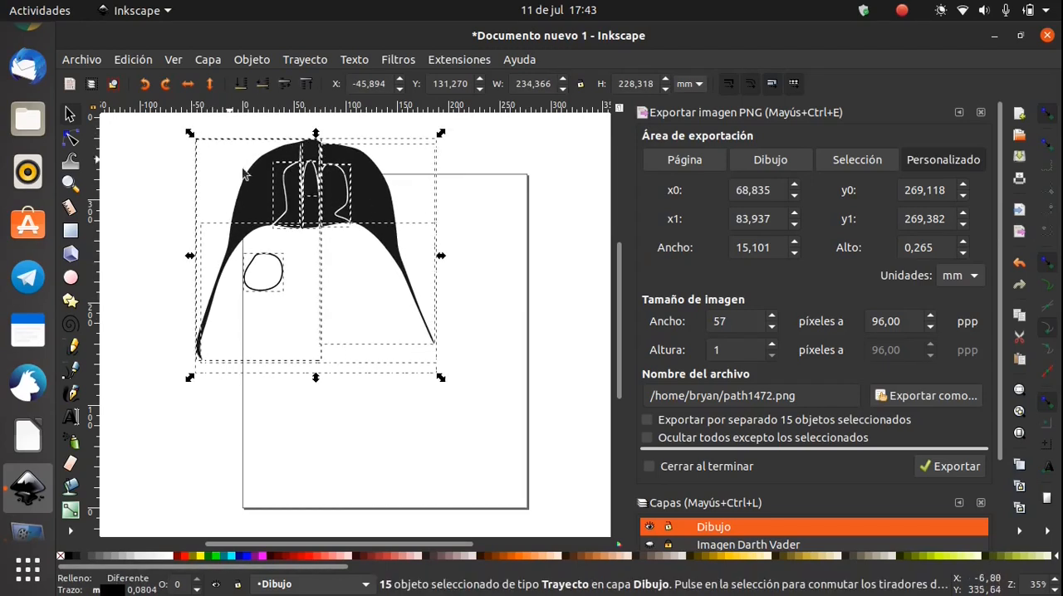
pyautogui.moveTo(294, 199)
pyautogui.mouseDown()
pyautogui.moveTo(335, 259)
pyautogui.moveTo(358, 270)
pyautogui.mouseUp()
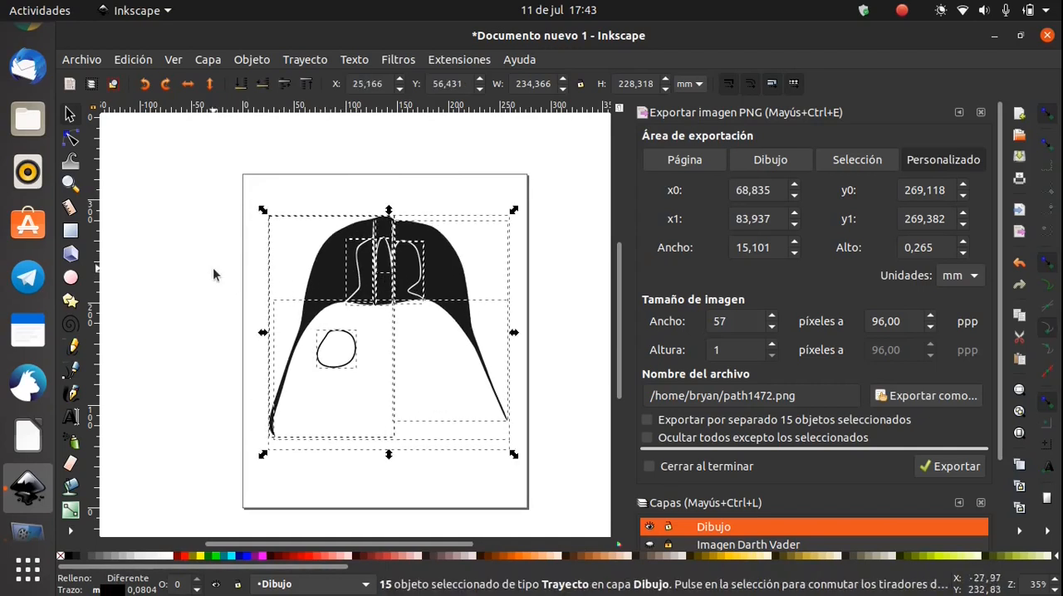
# Delete the small rounded path below the left part of the brow line
pyautogui.click(229, 283)
pyautogui.click(358, 353)
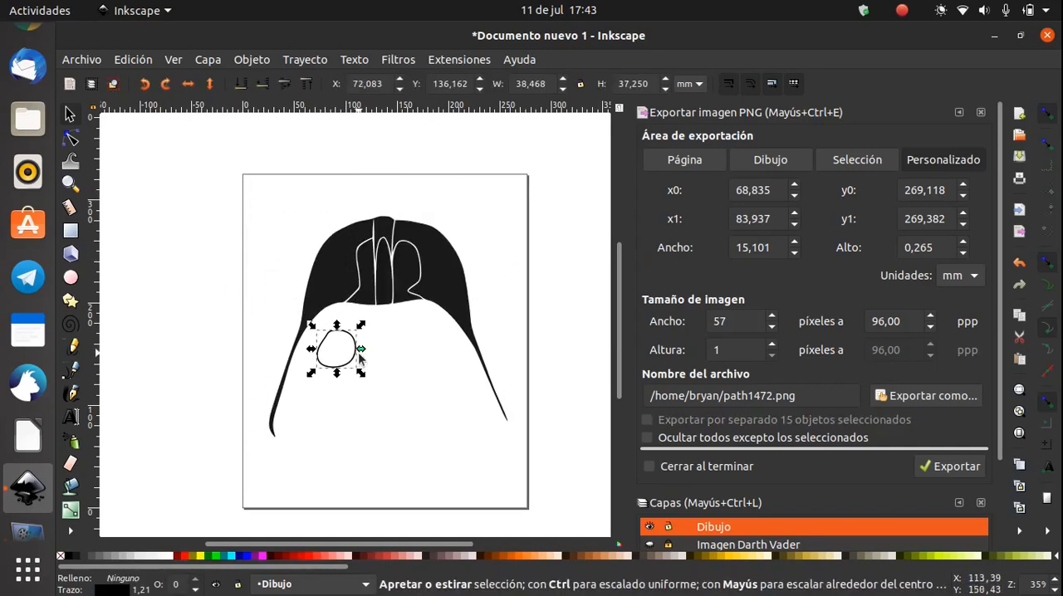
pyautogui.press('Delete')
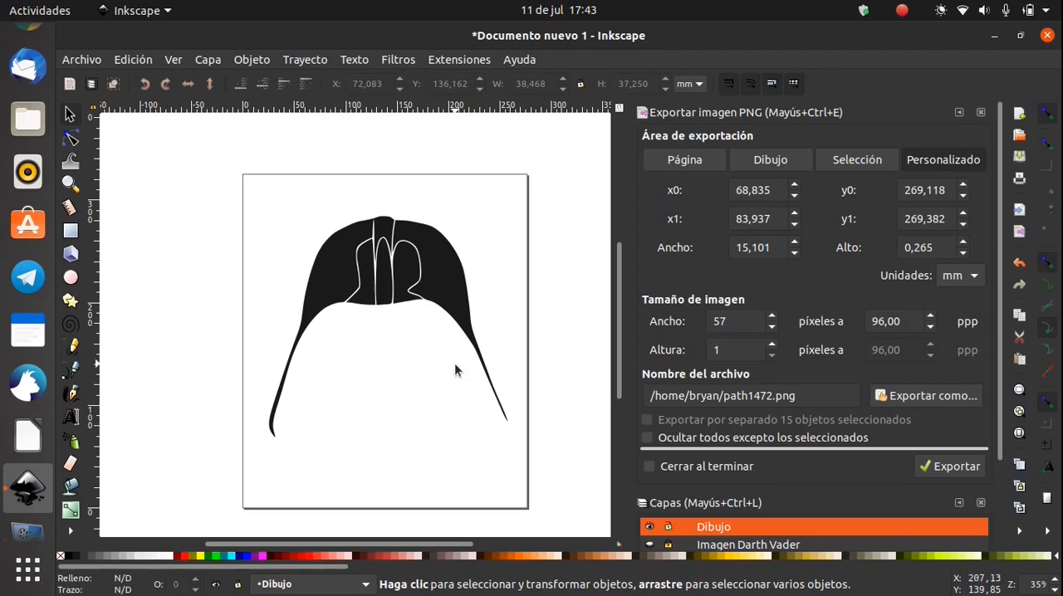
# Compare the drawing, page and selection export areas for the PNG, selecting all the helmet paths for the last one
pyautogui.click(772, 161)
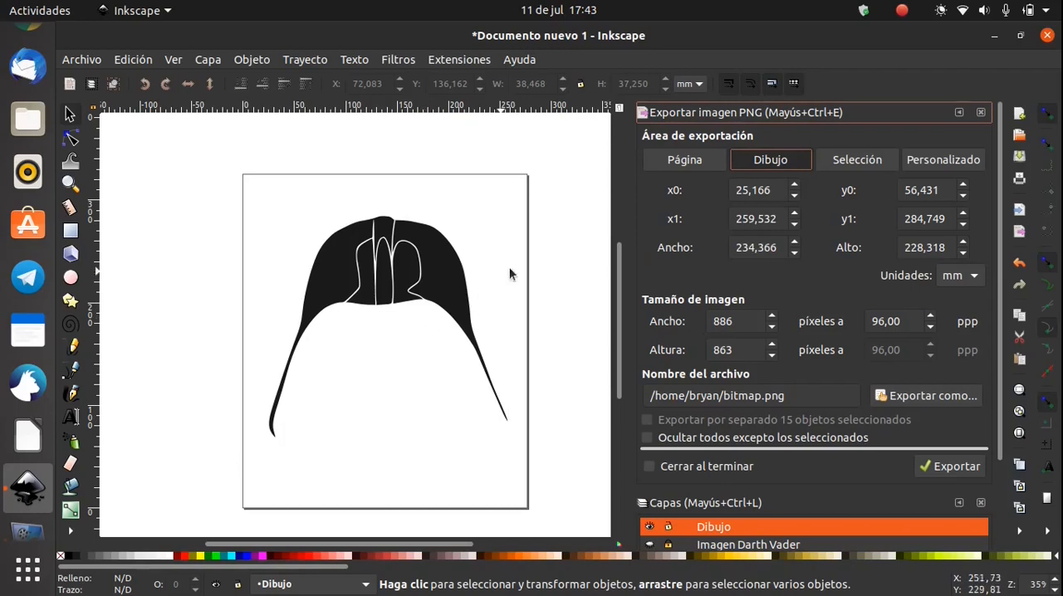
pyautogui.click(682, 163)
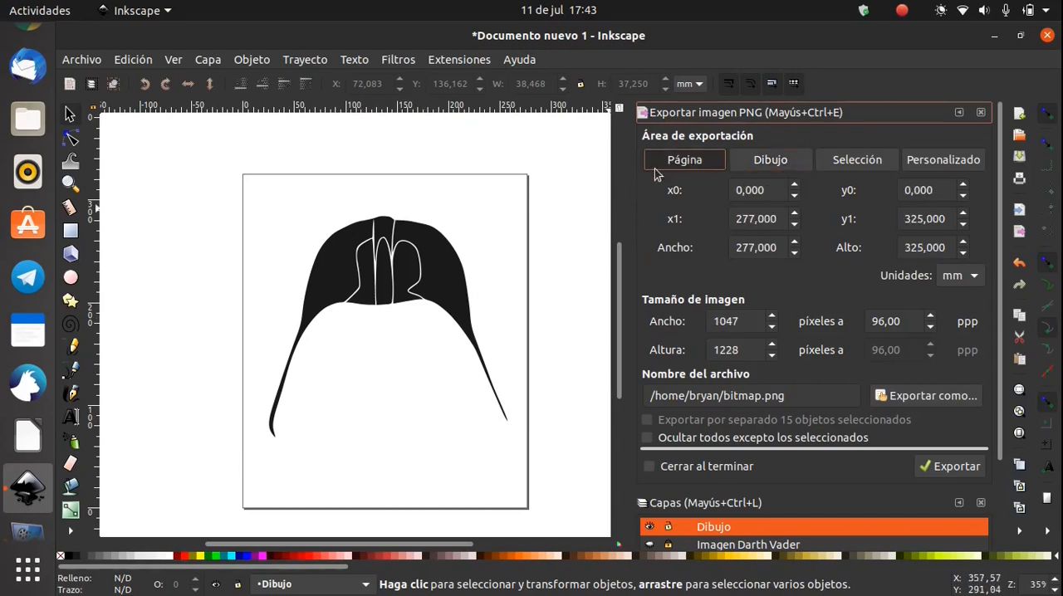
pyautogui.moveTo(529, 269)
pyautogui.mouseDown()
pyautogui.moveTo(527, 171)
pyautogui.moveTo(374, 141)
pyautogui.mouseUp()
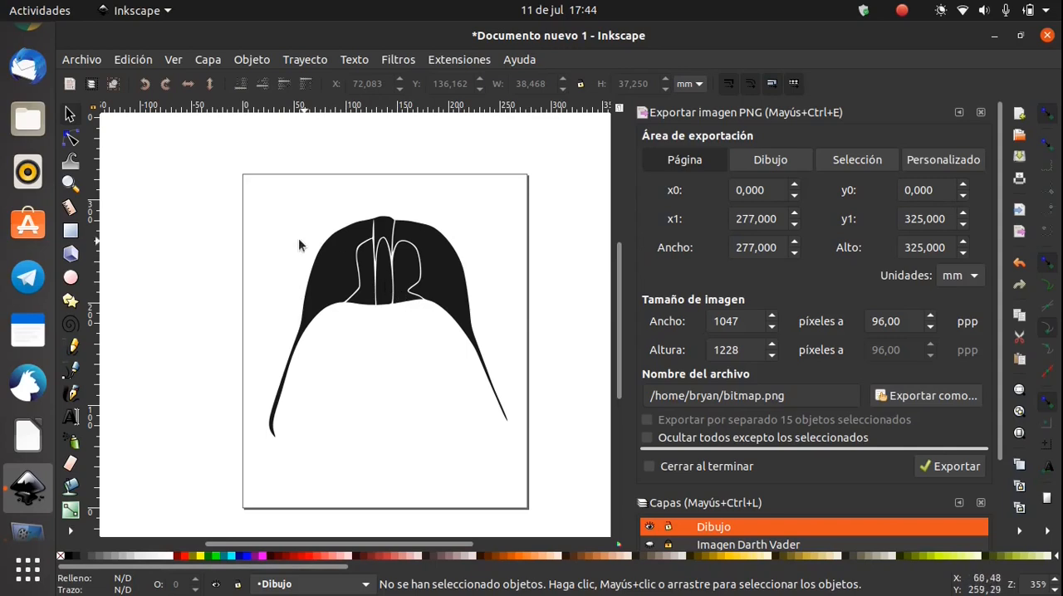
pyautogui.moveTo(231, 157); pyautogui.dragTo(540, 528)
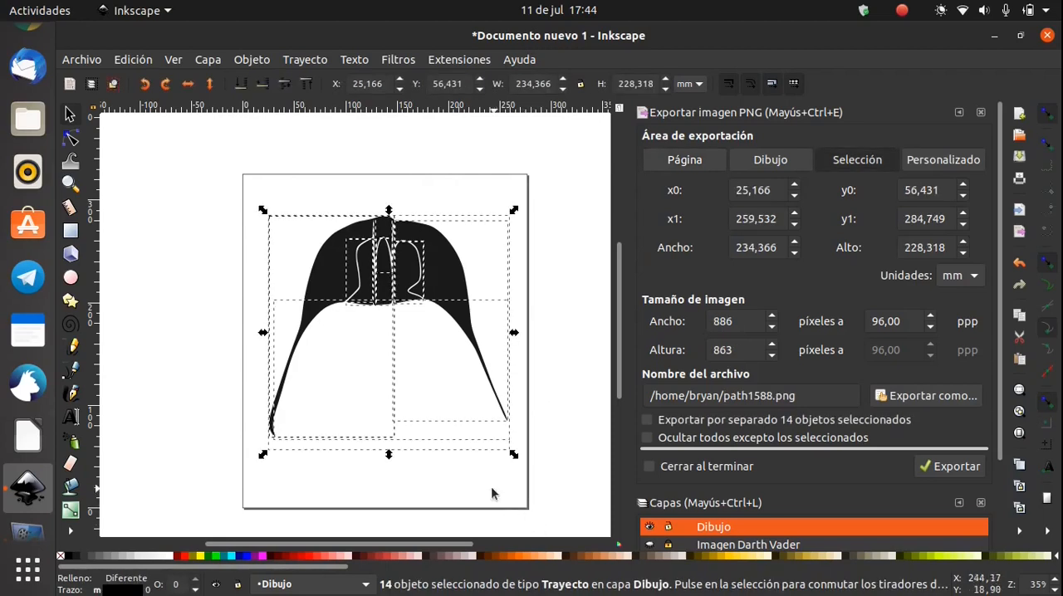
pyautogui.click(265, 218)
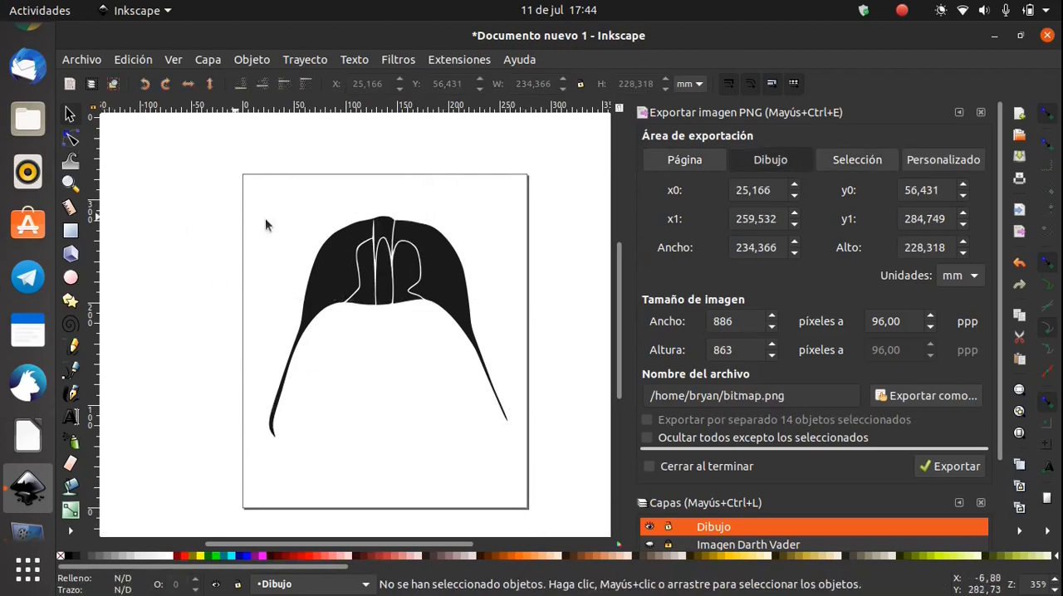
# Select all the helmet paths, show their nodes, try moving a node and undo the change
pyautogui.moveTo(256, 197); pyautogui.dragTo(527, 461)
pyautogui.click(70, 139)
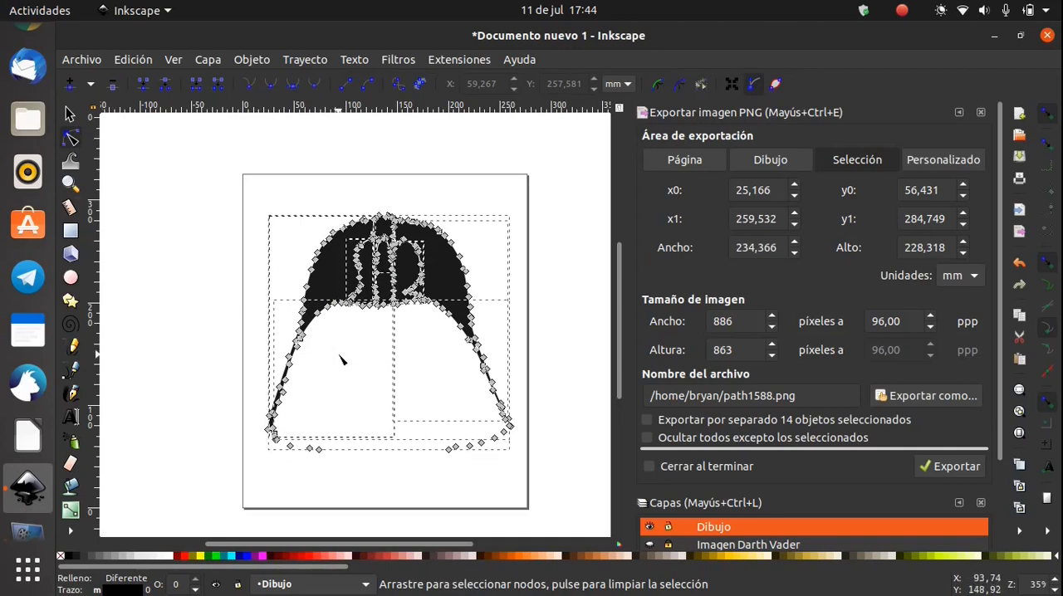
pyautogui.scroll(4, 344, 360)
pyautogui.moveTo(257, 192); pyautogui.dragTo(267, 262)
pyautogui.moveTo(297, 165)
pyautogui.mouseDown()
pyautogui.moveTo(249, 241)
pyautogui.moveTo(284, 276)
pyautogui.moveTo(347, 268)
pyautogui.moveTo(370, 230)
pyautogui.moveTo(295, 164)
pyautogui.mouseUp()
pyautogui.scroll(-4, 387, 307)
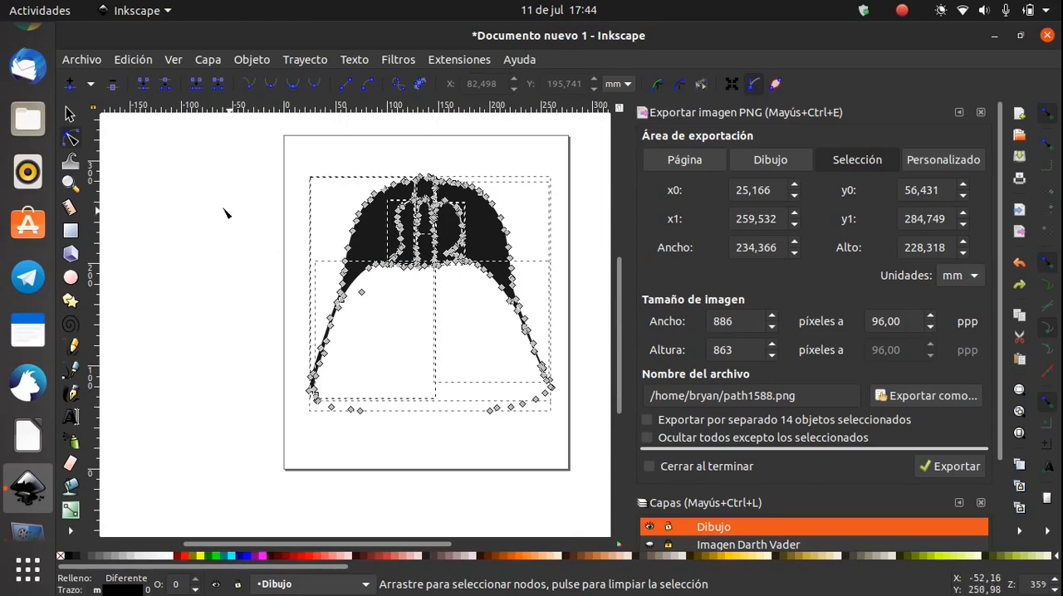
pyautogui.click(70, 114)
pyautogui.click(379, 294)
pyautogui.moveTo(420, 370); pyautogui.dragTo(333, 382)
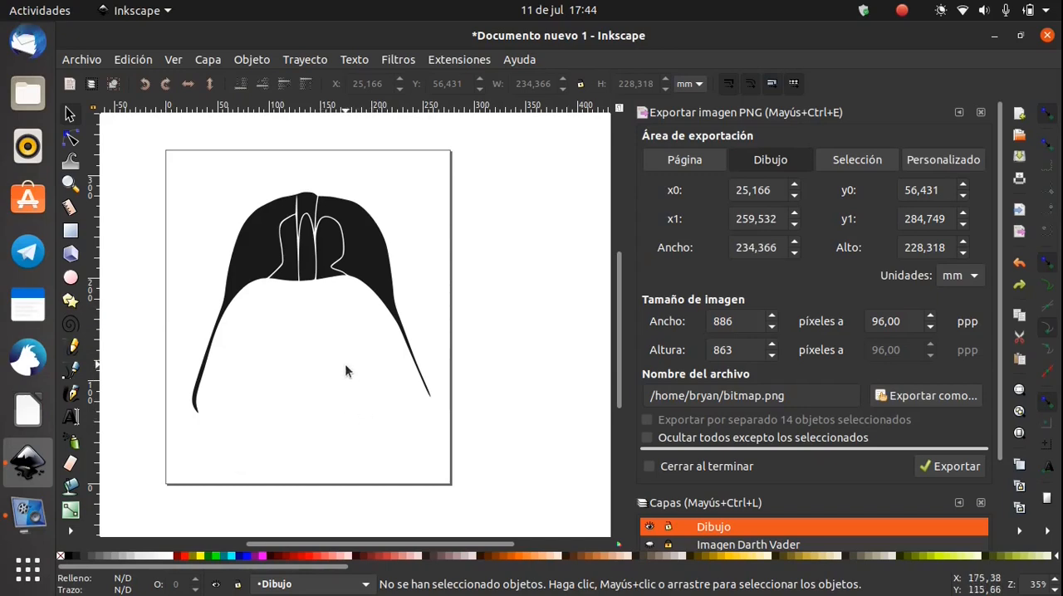
pyautogui.moveTo(313, 280); pyautogui.dragTo(353, 418)
pyautogui.scroll(-6, 354, 407)
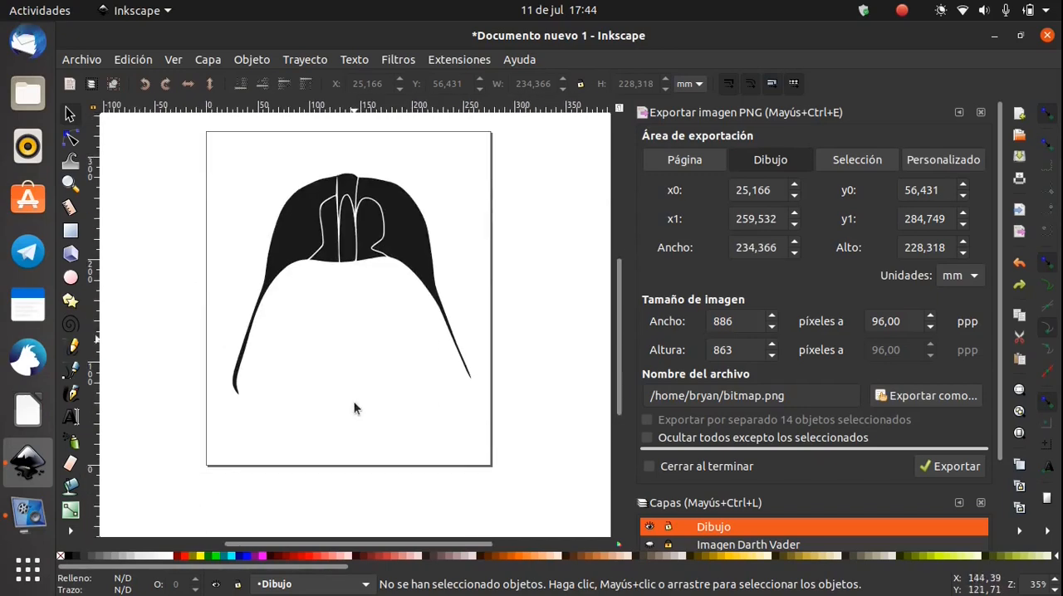
pyautogui.scroll(3, 353, 407)
pyautogui.moveTo(370, 352); pyautogui.dragTo(369, 395)
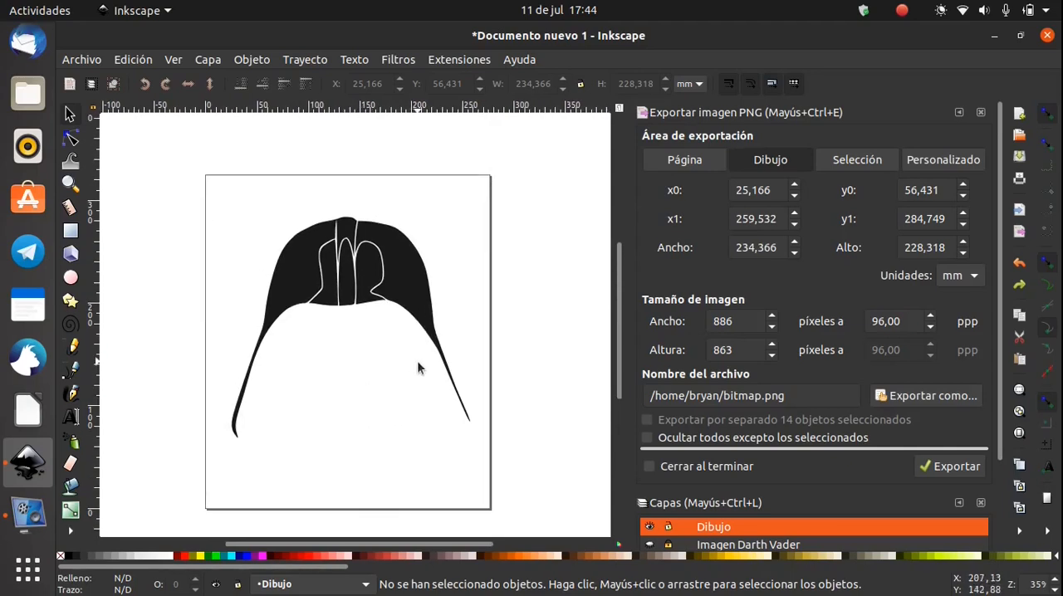